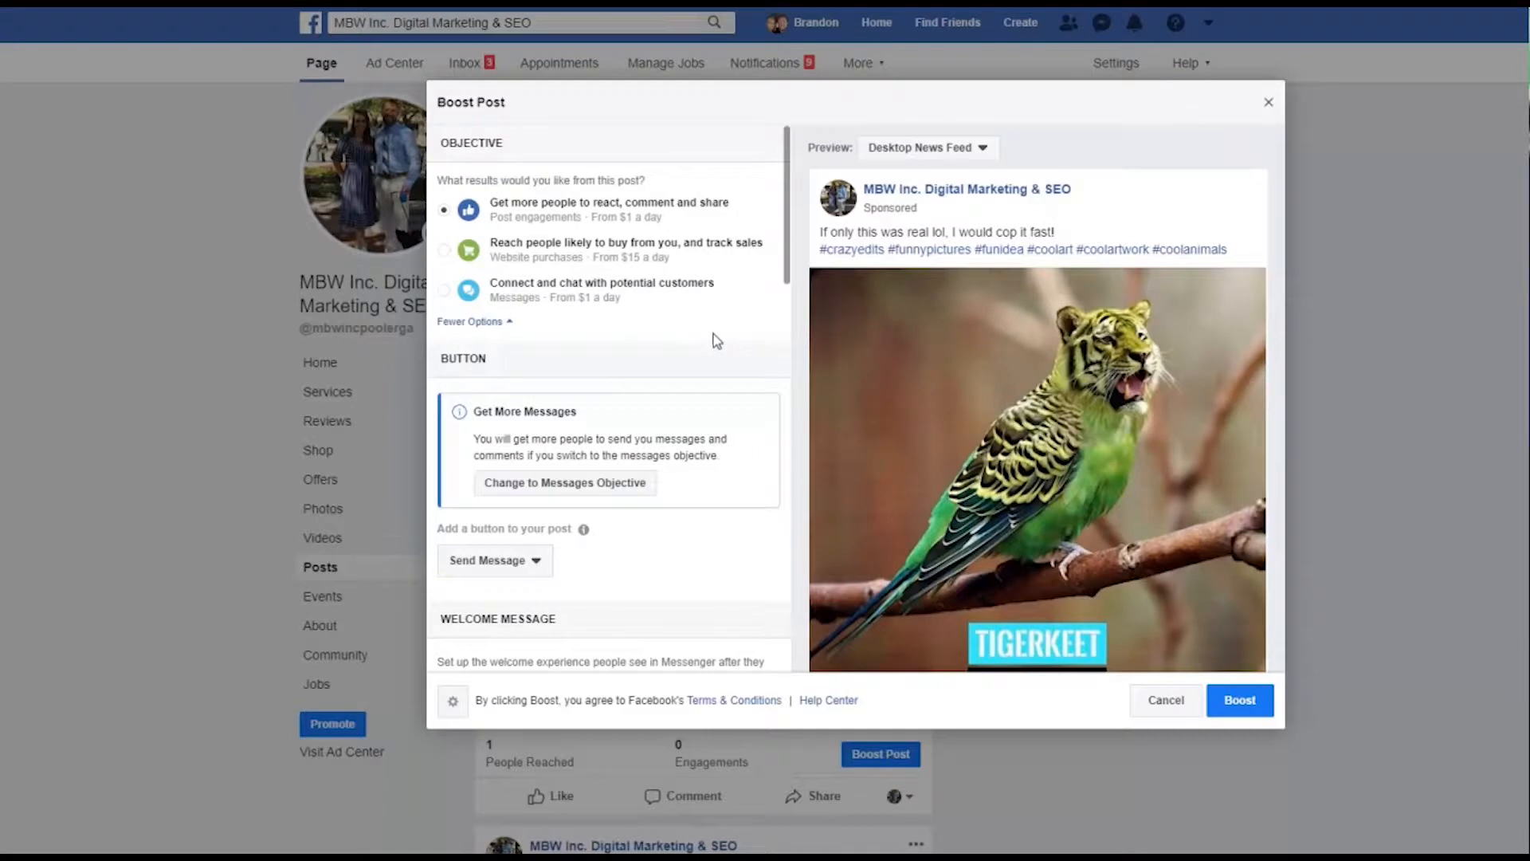
Examine the boost post's call-to-action button choices, welcome message, audience options and automatic placements.
scroll(779, 529, down, 3)
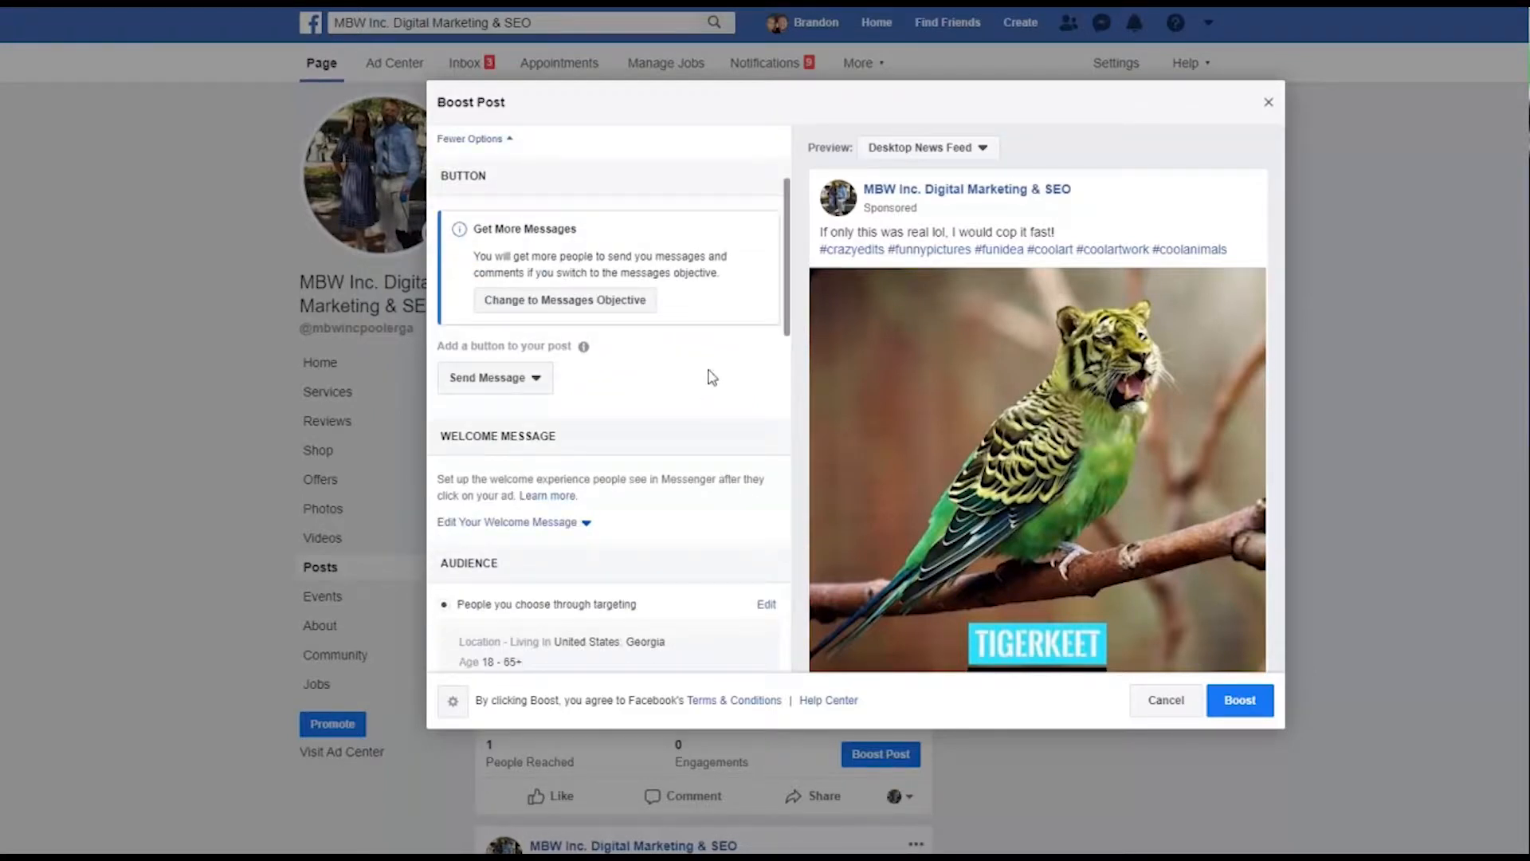
click(529, 380)
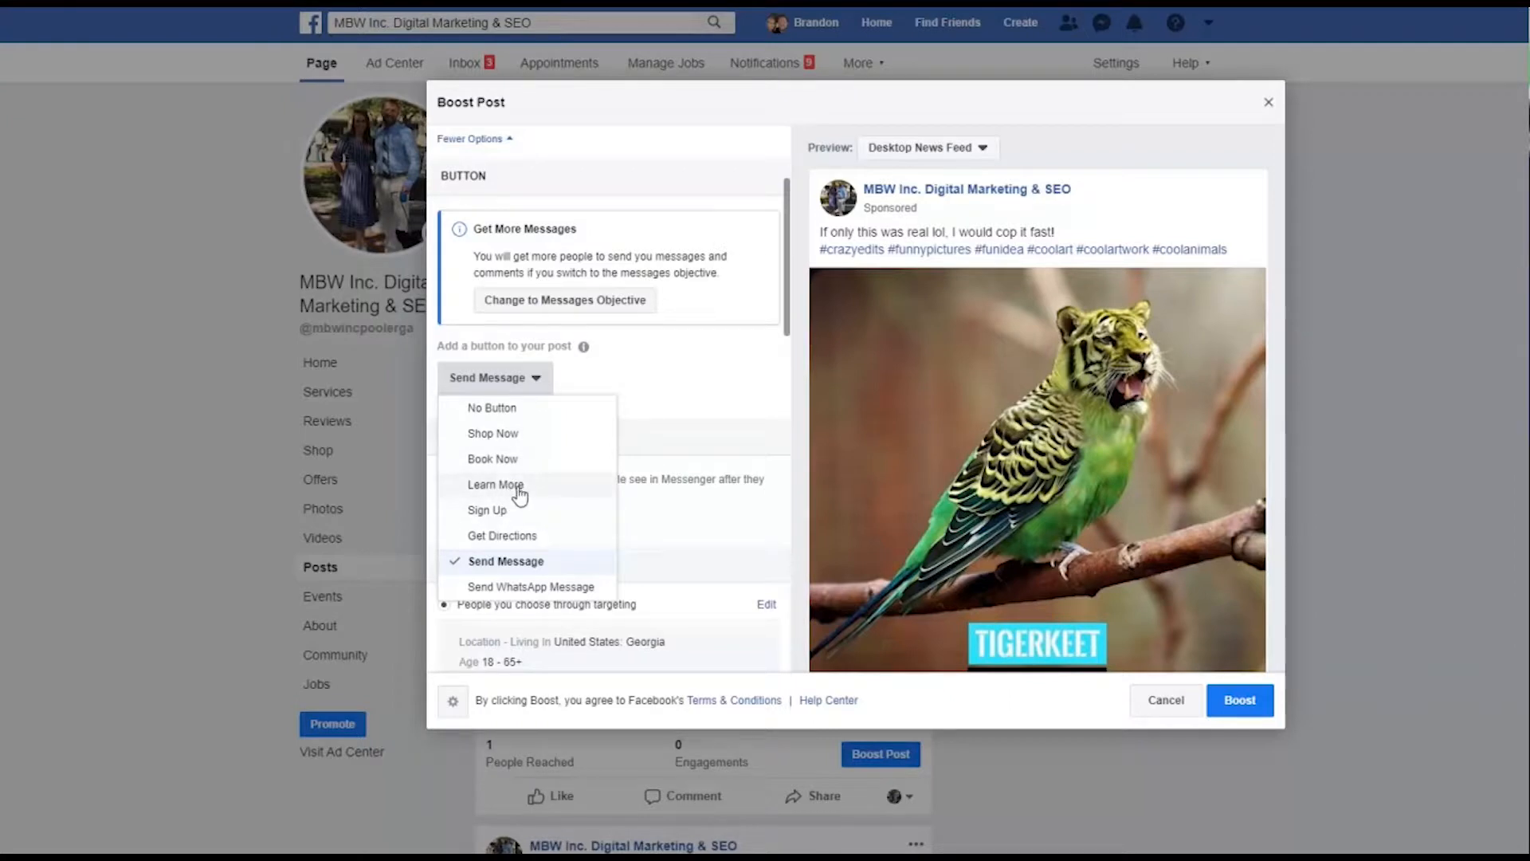
click(712, 386)
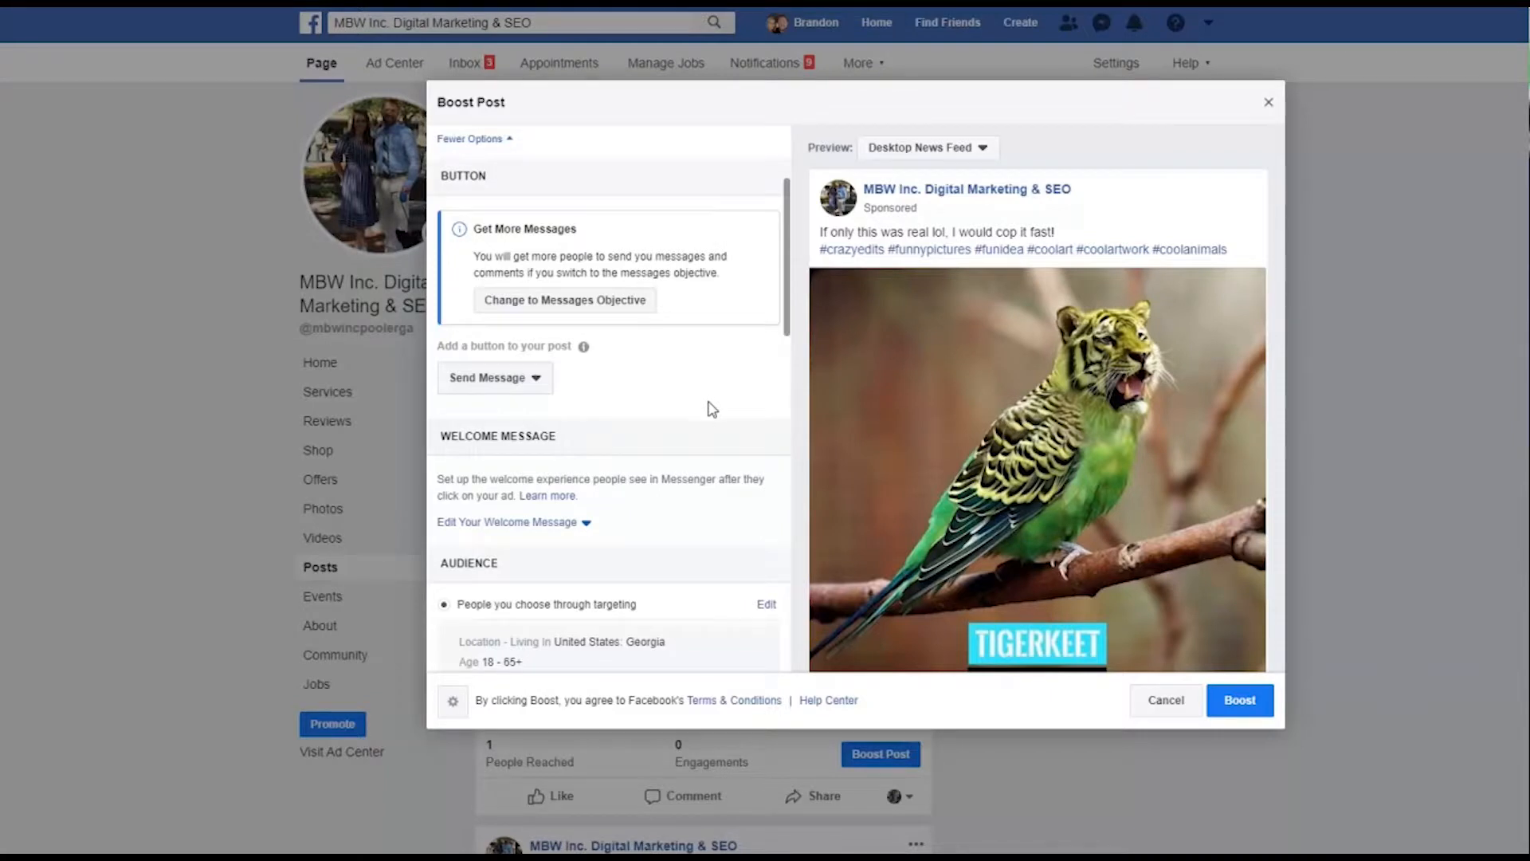
scroll(699, 399, down, 2)
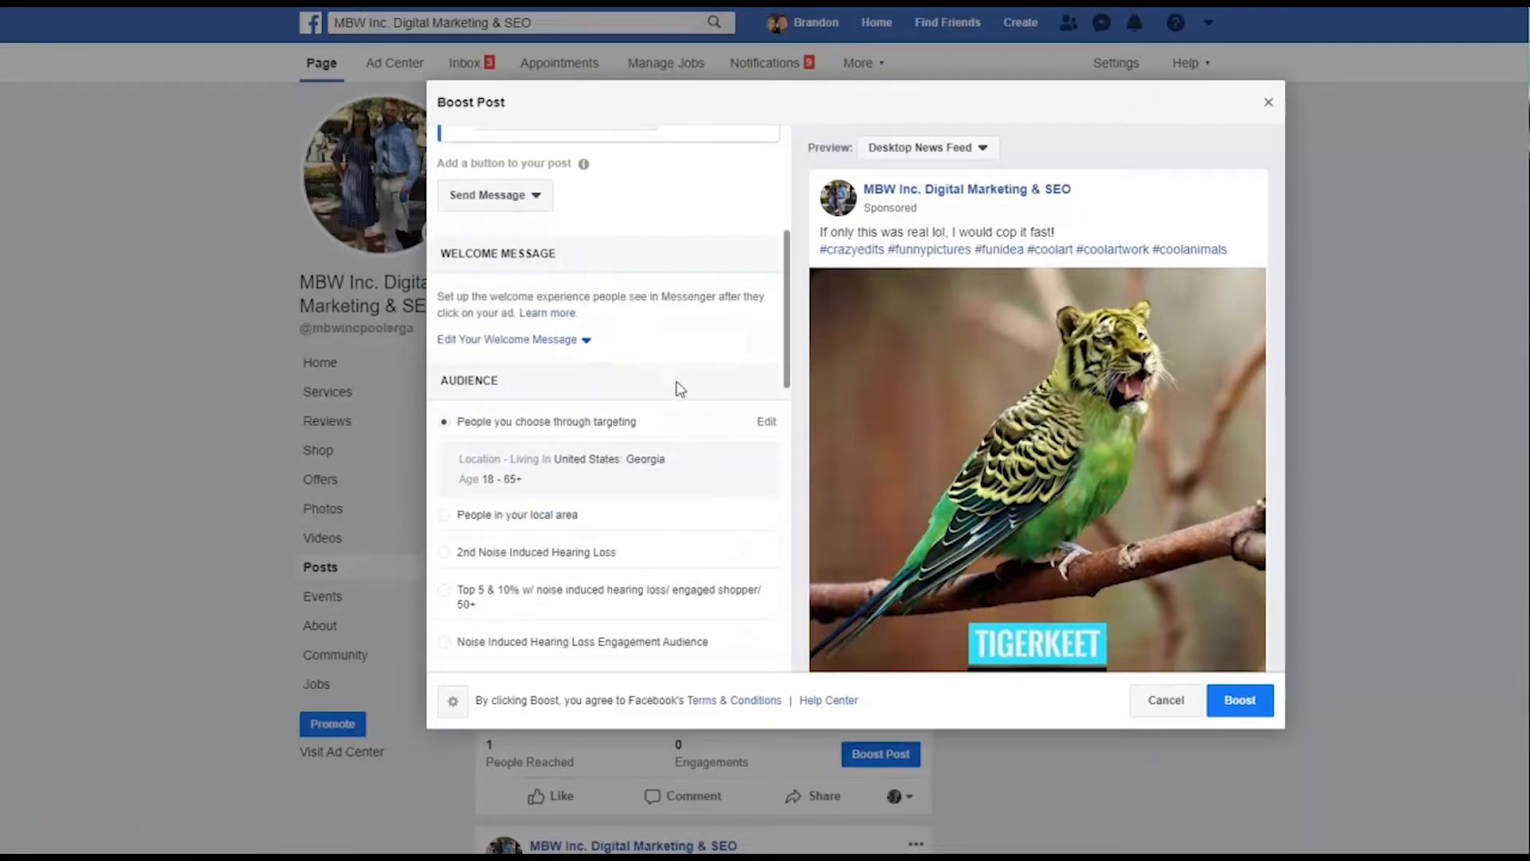
scroll(681, 371, down, 1)
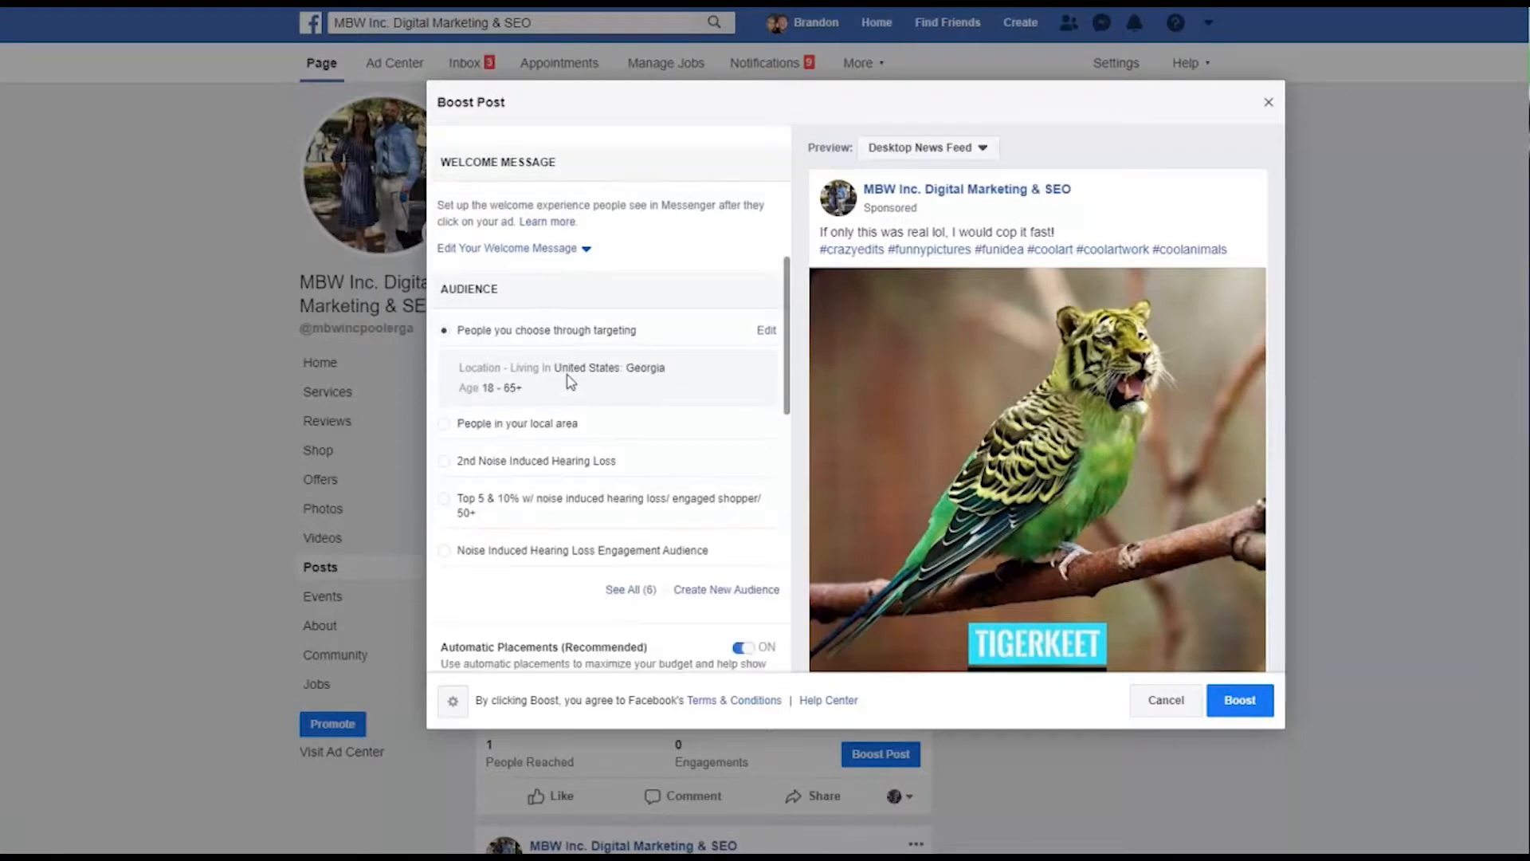
scroll(605, 362, down, 1)
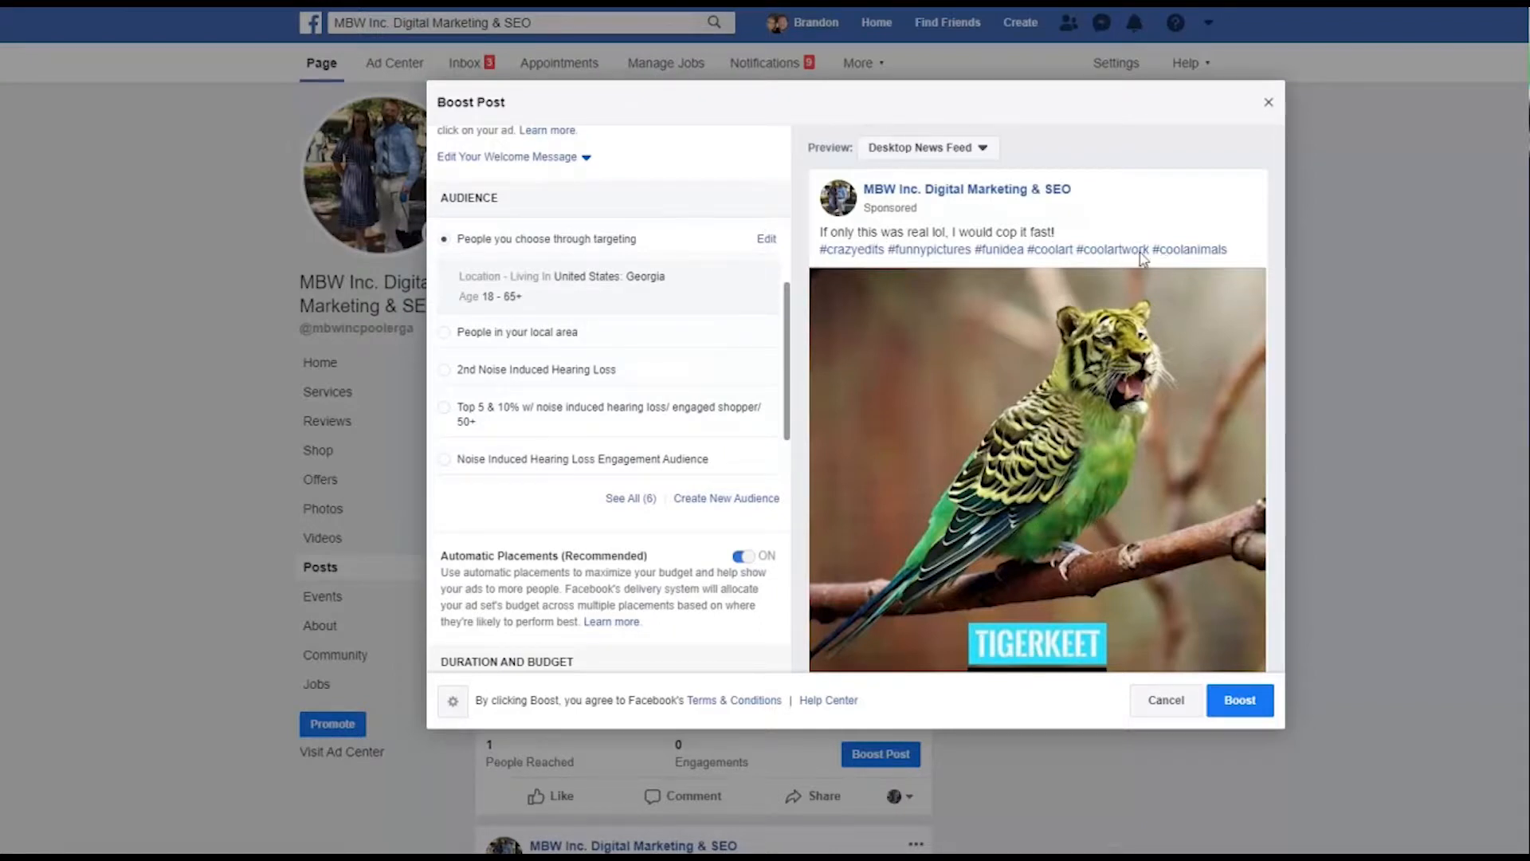
Open the targeted audience for editing and look through the minimum and maximum age choices.
click(766, 241)
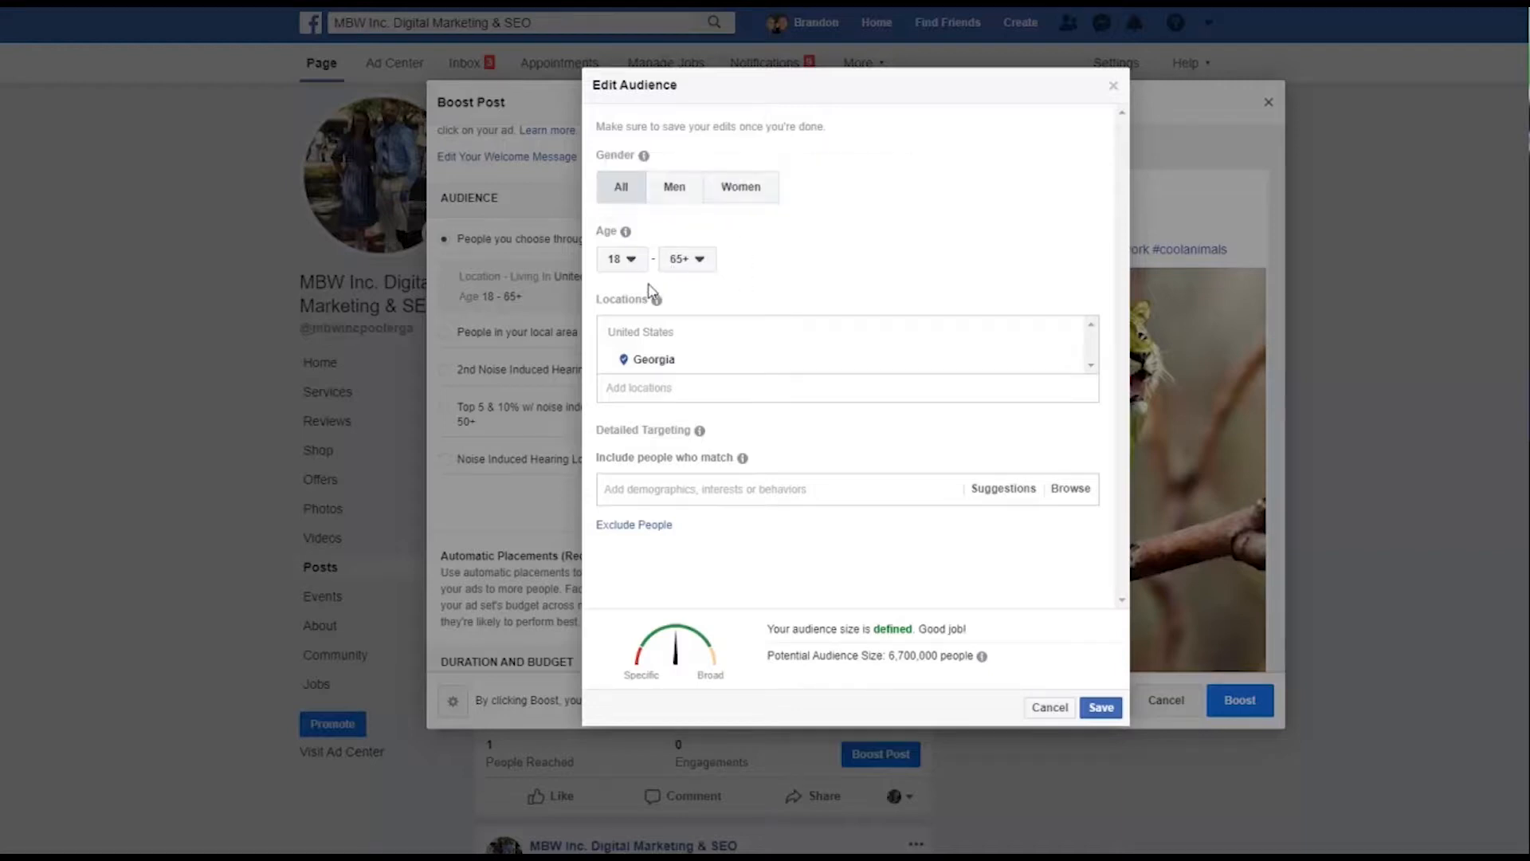
click(627, 264)
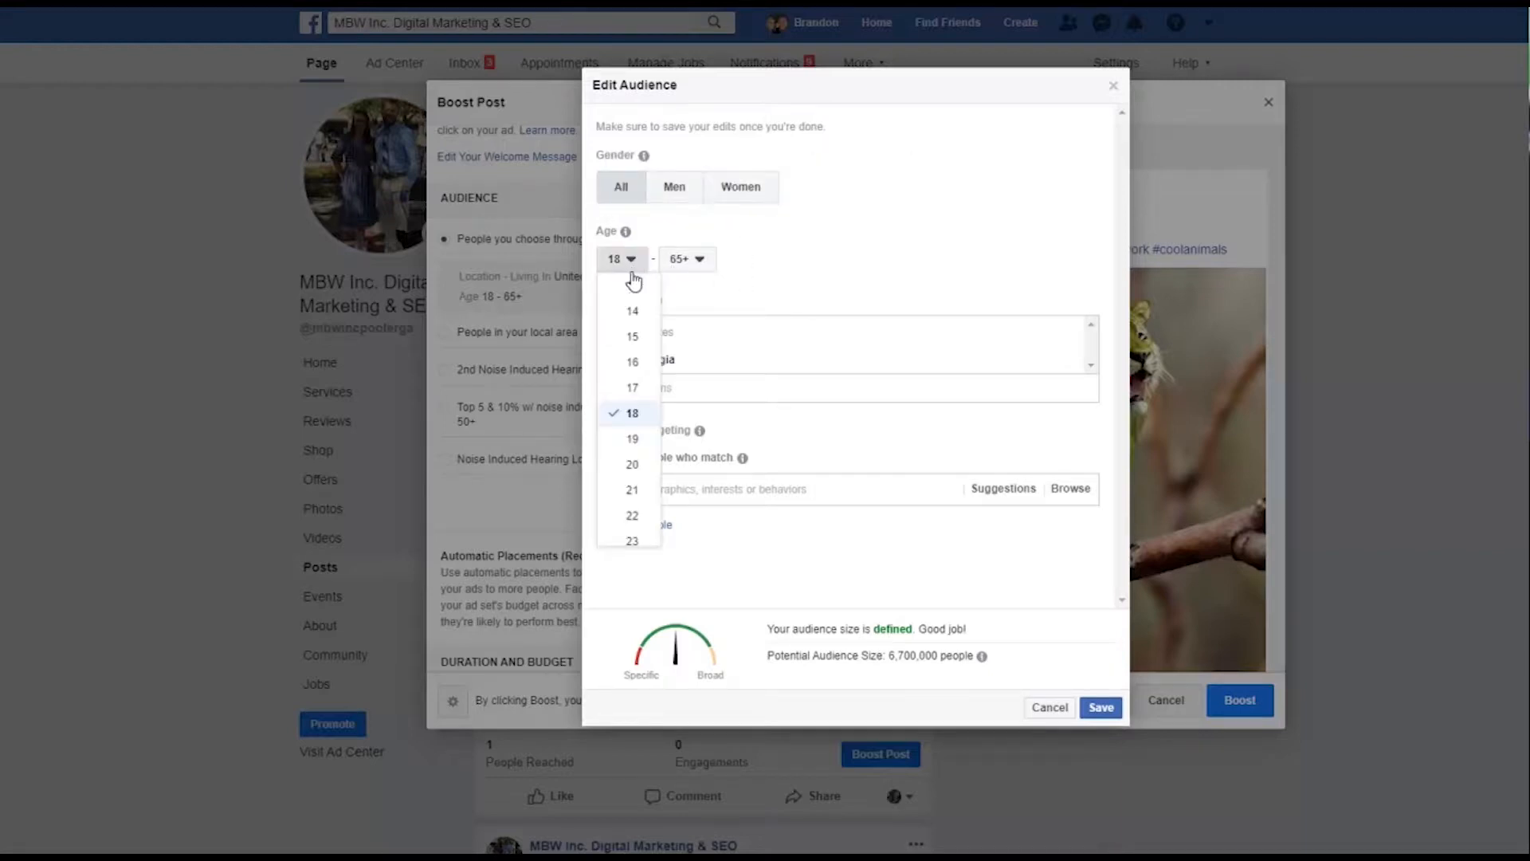
click(689, 260)
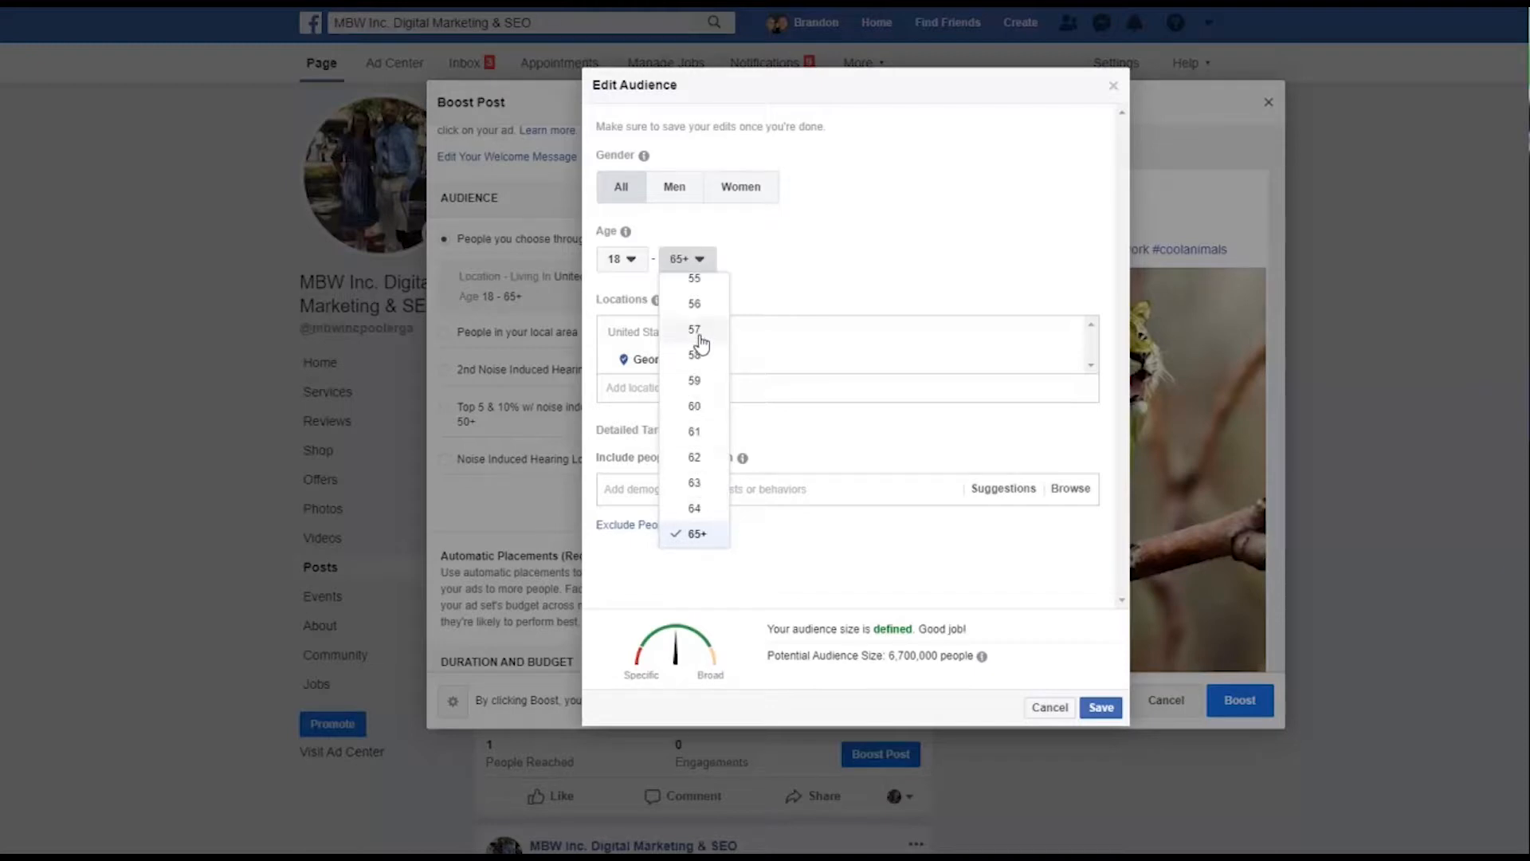
click(833, 273)
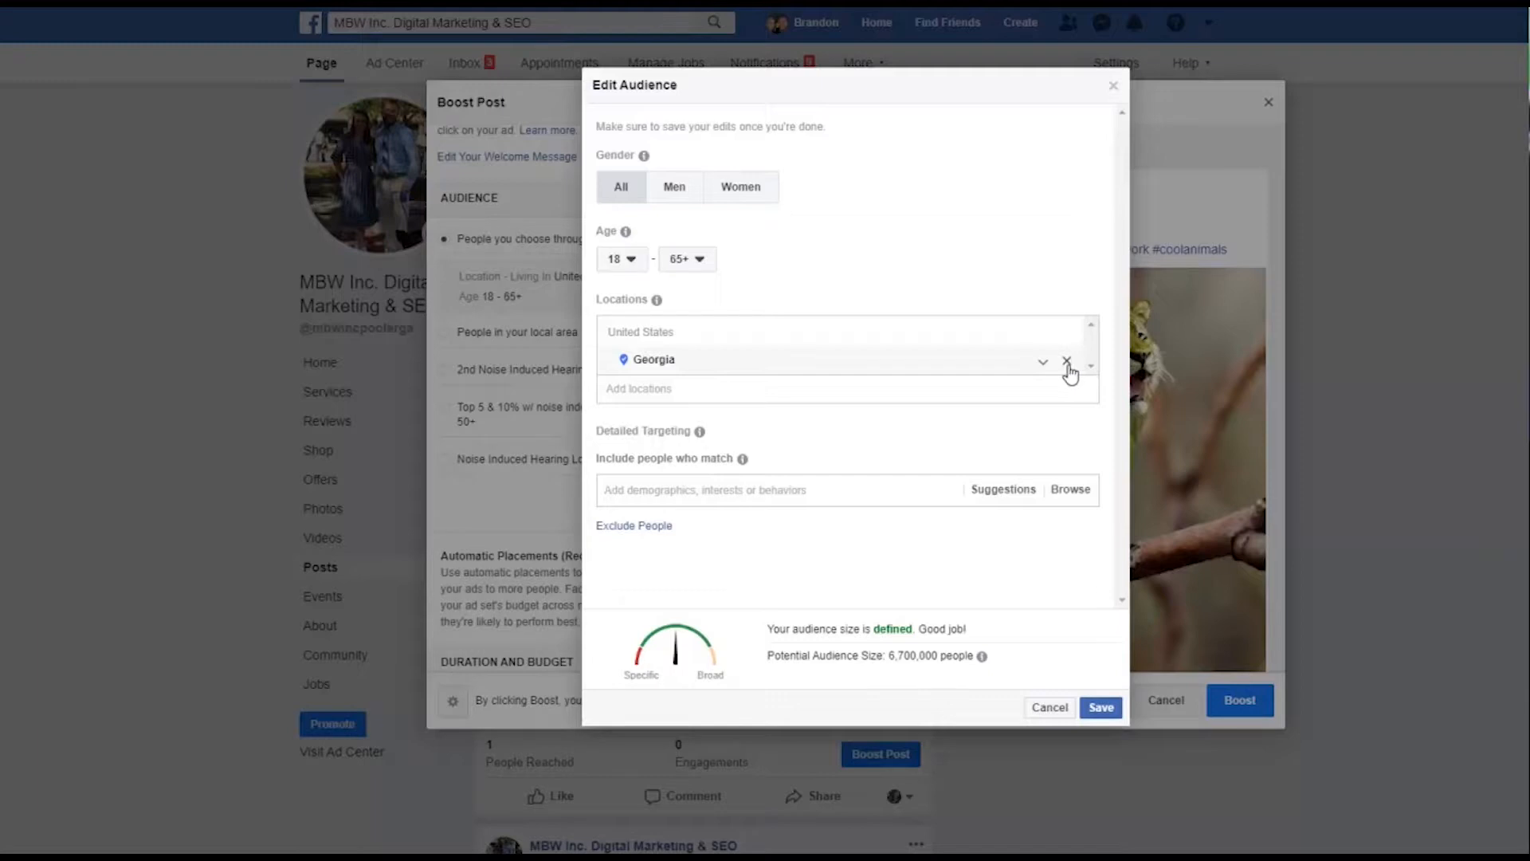
Replace the Georgia location with the city of Pooler, Georgia in the audience.
click(1067, 362)
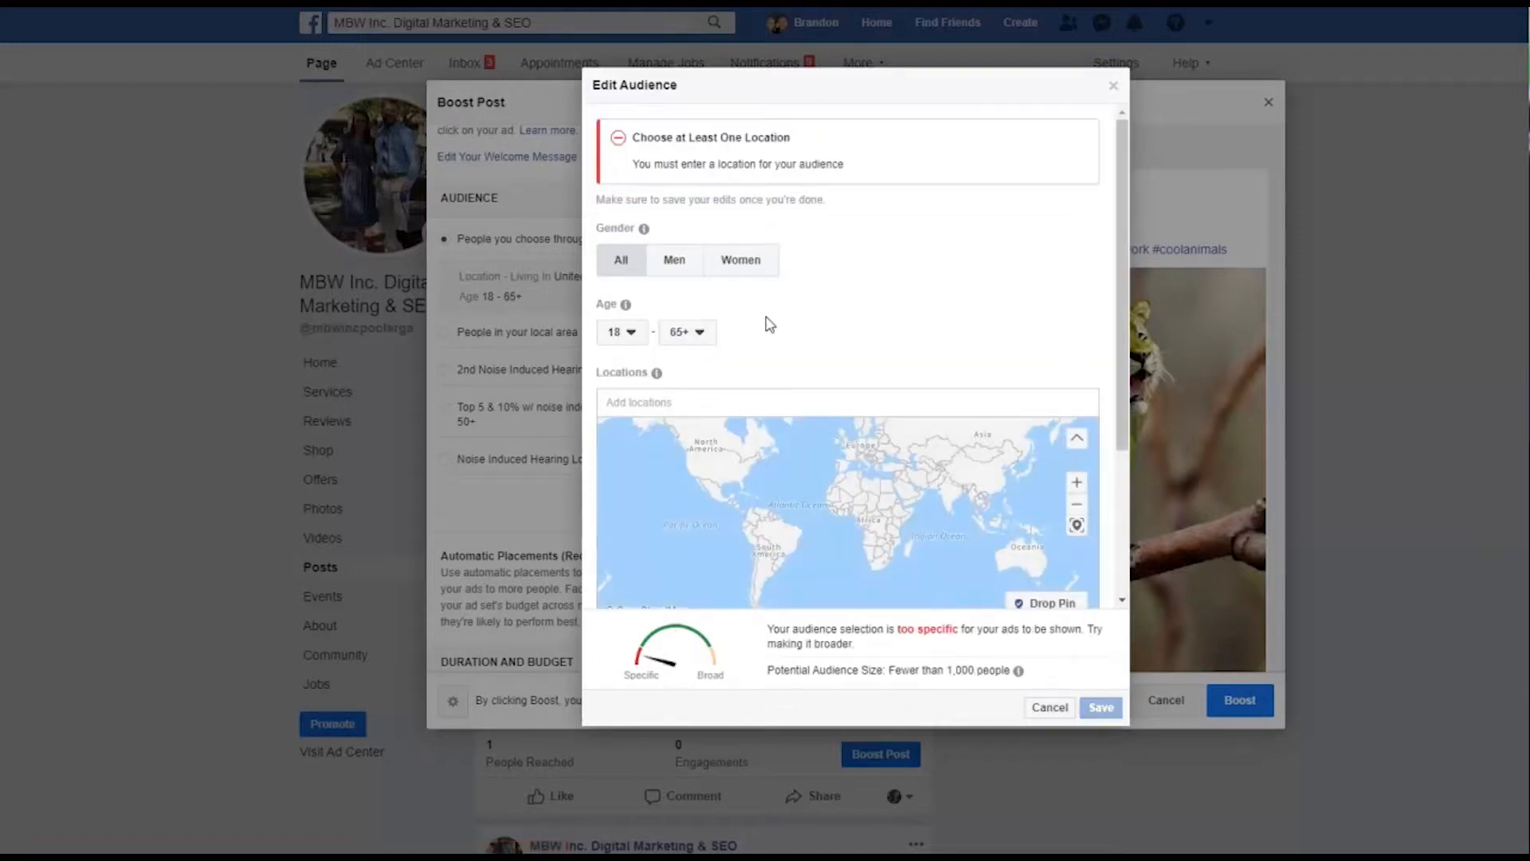
click(685, 405)
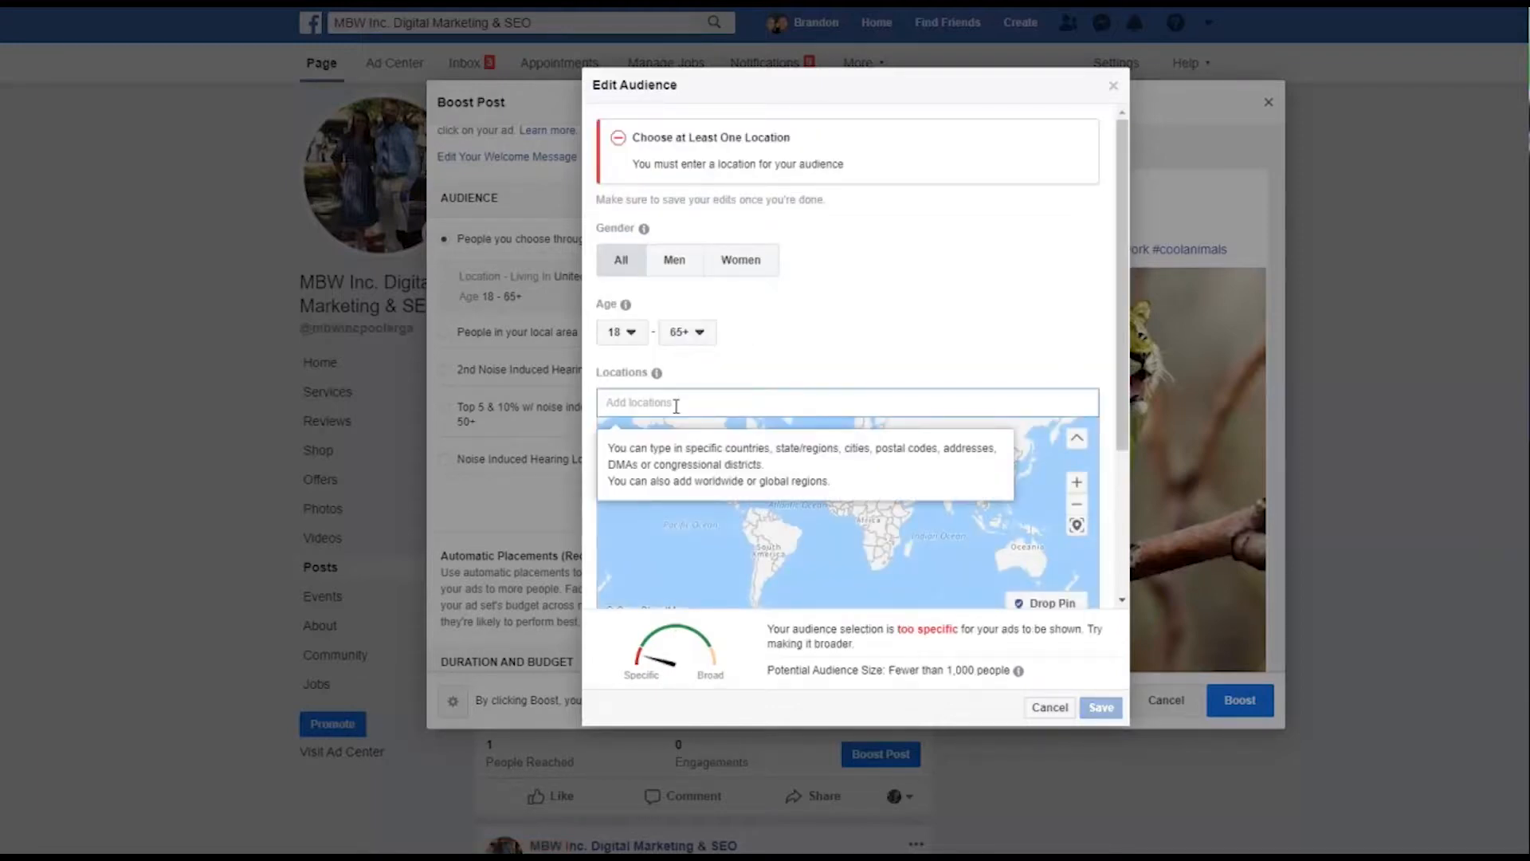
text(pooler)
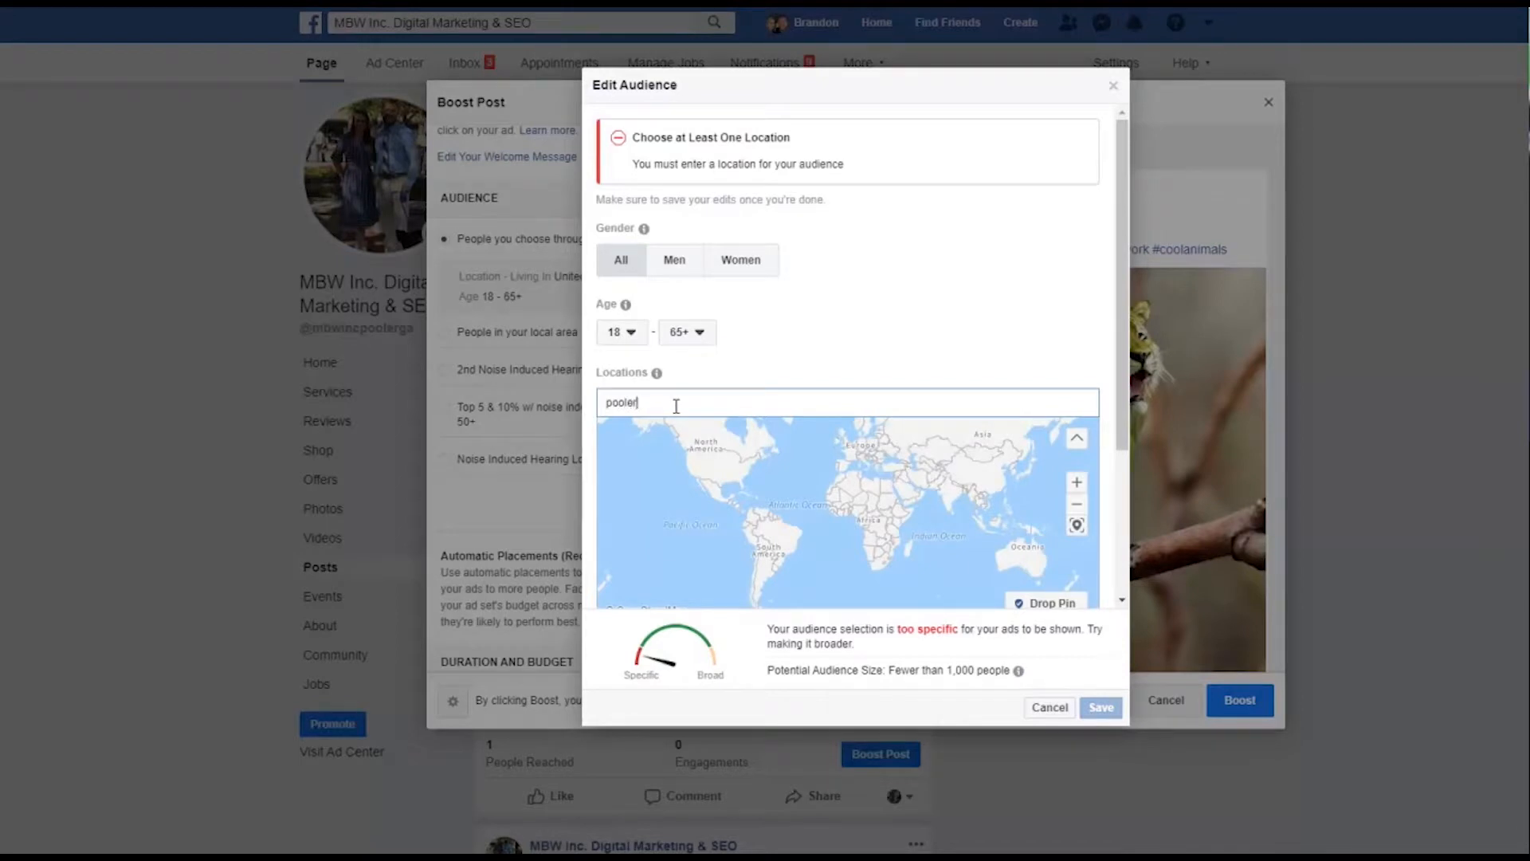
key(Return)
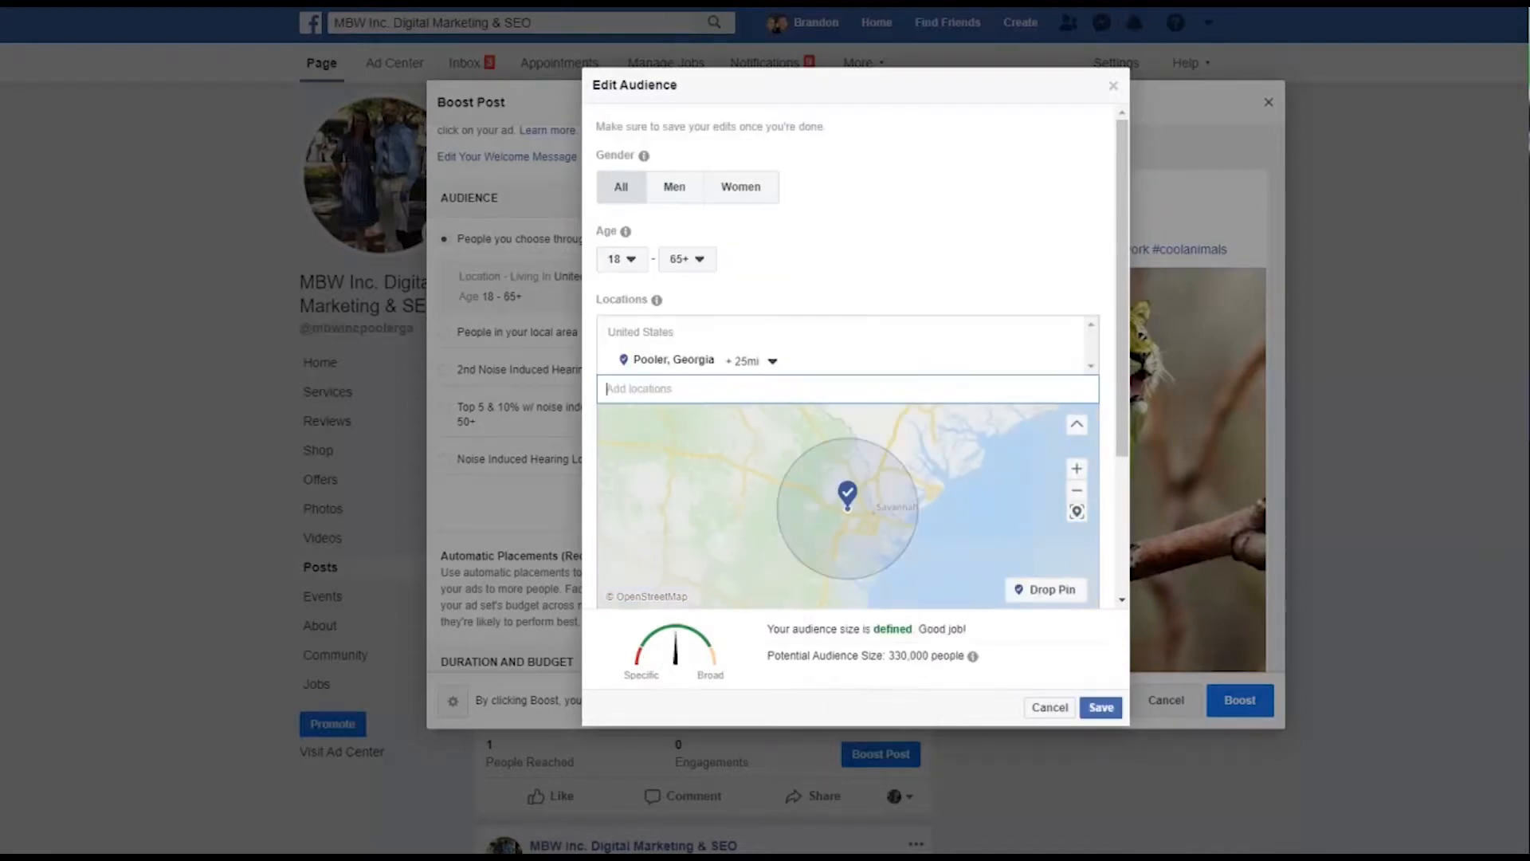
Reduce the radius around Pooler, Georgia to 10 miles and discard the audience edits.
click(771, 361)
drag(728, 476, 708, 477)
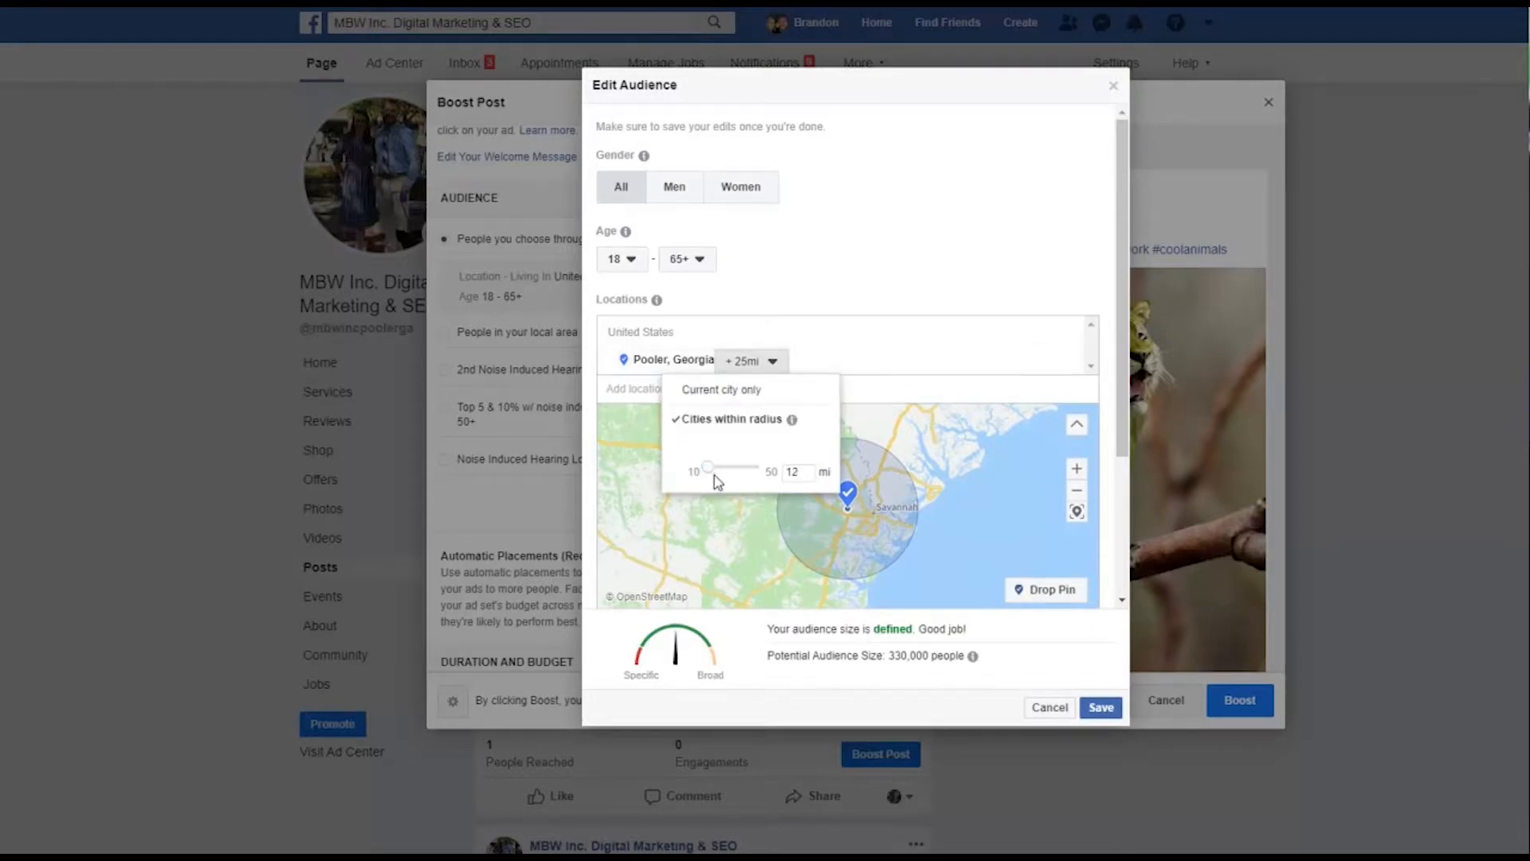
click(908, 365)
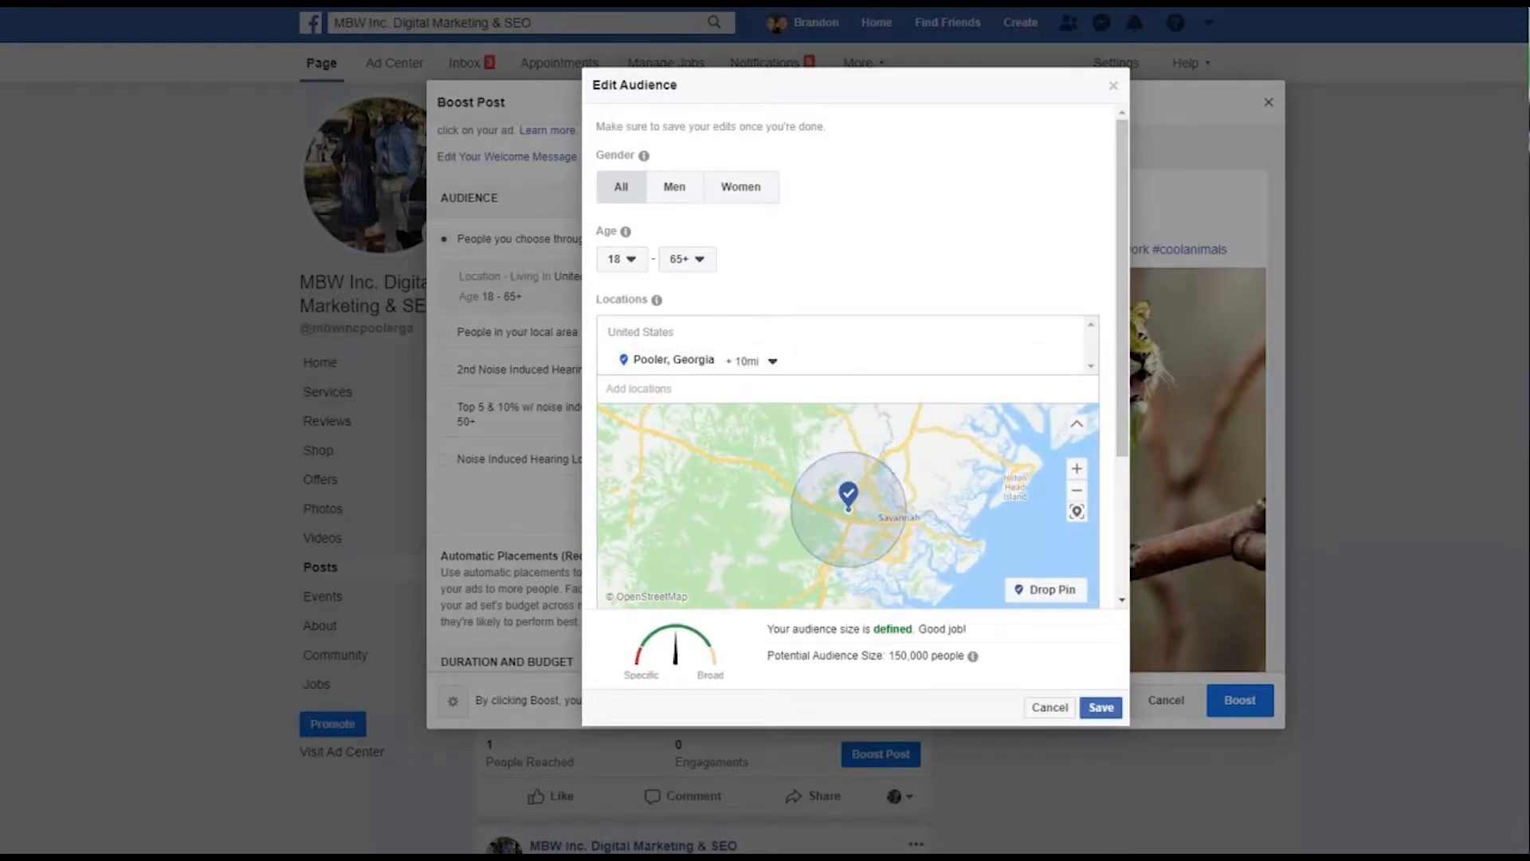
scroll(941, 494, down, 5)
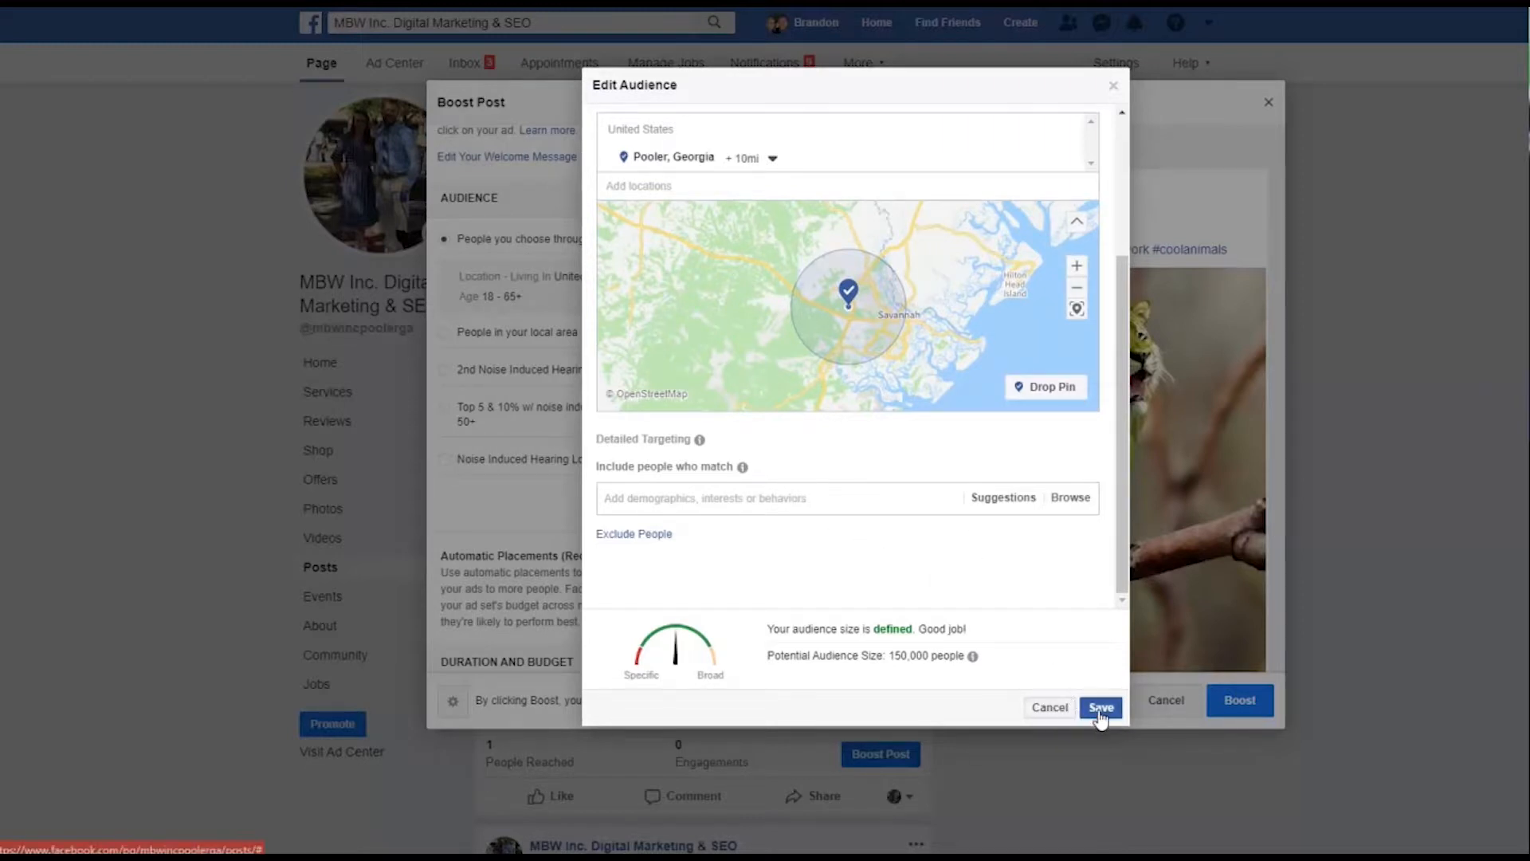
click(1043, 708)
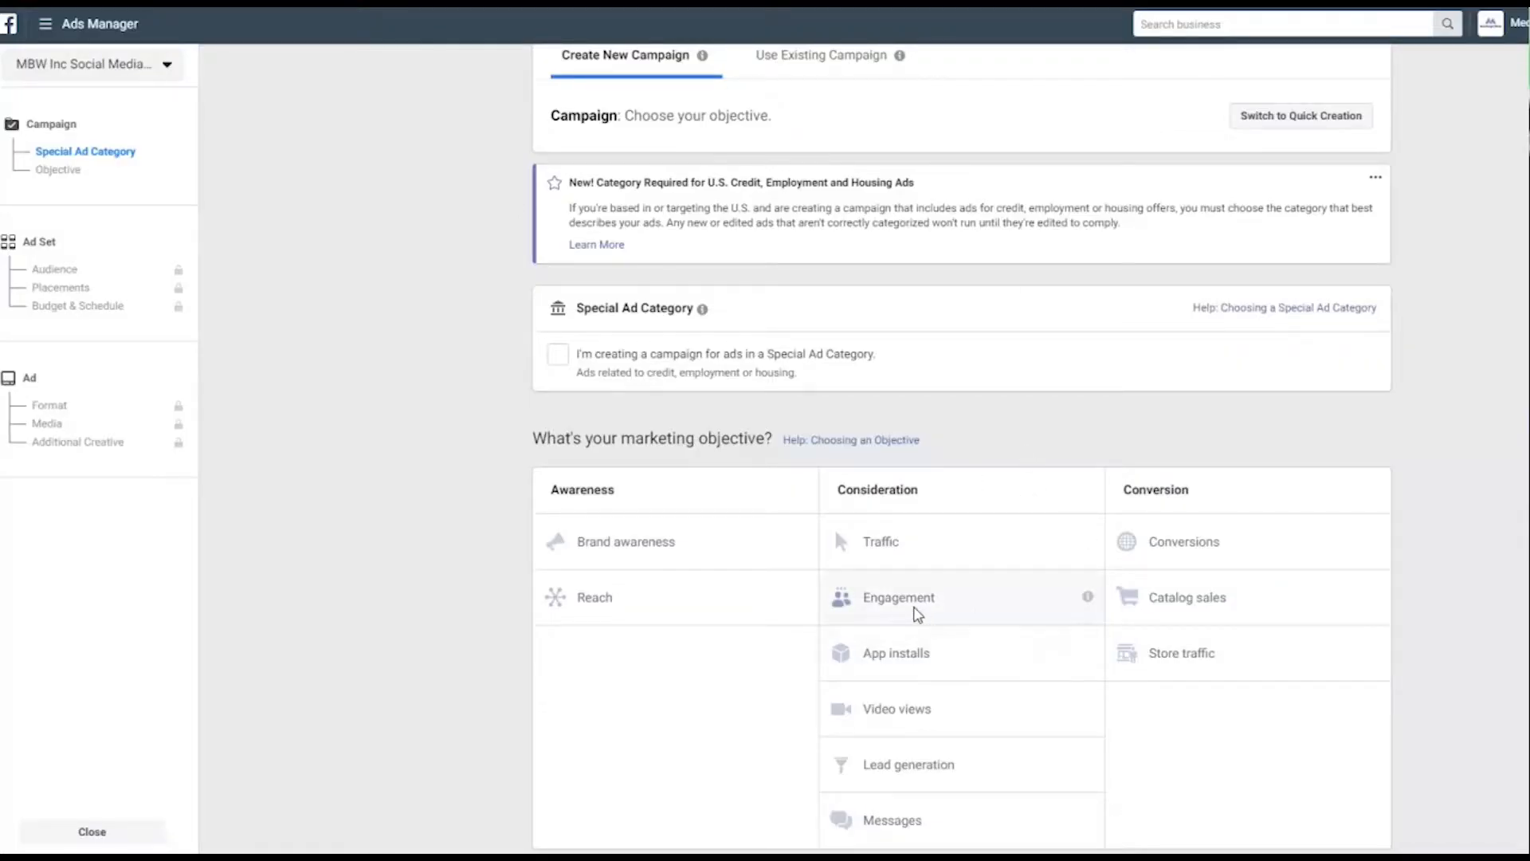
Try the Engagement and Traffic marketing objectives for a new campaign and look over the Traffic campaign settings.
click(916, 618)
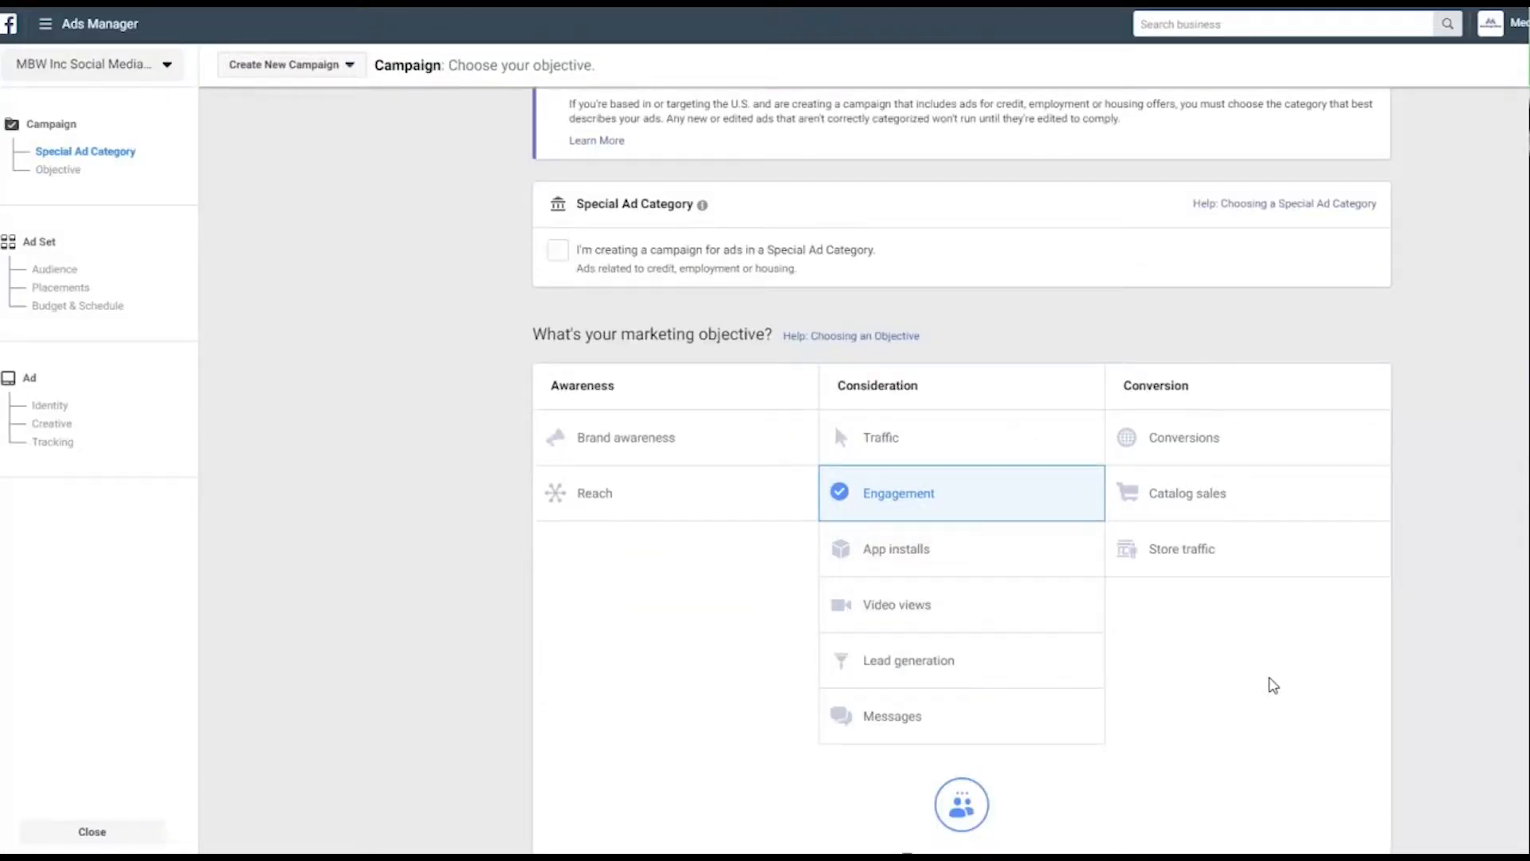
scroll(1268, 683, down, 2)
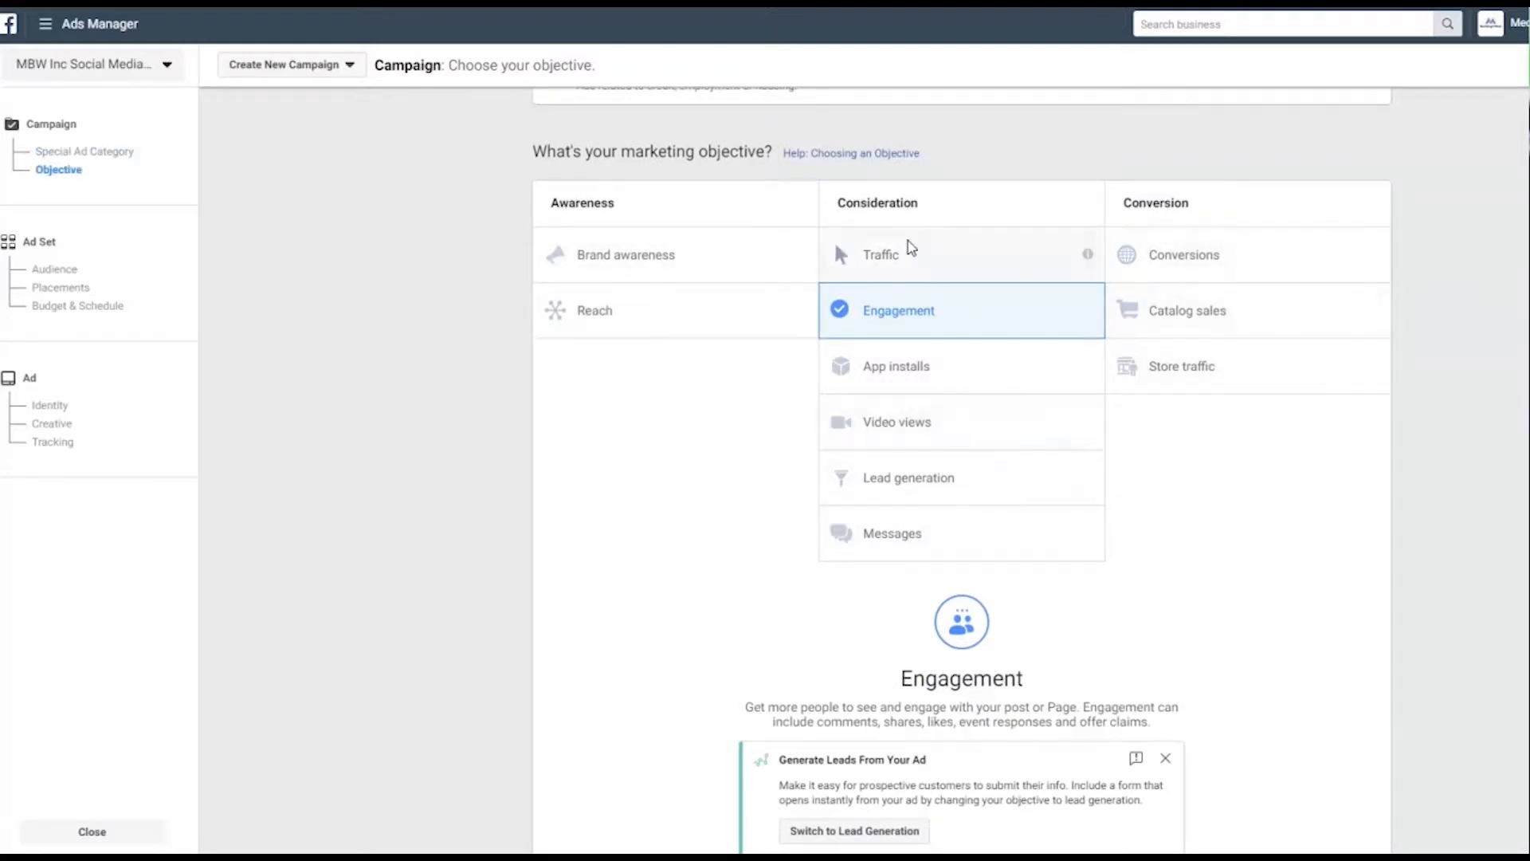
click(906, 261)
scroll(1333, 707, down, 2)
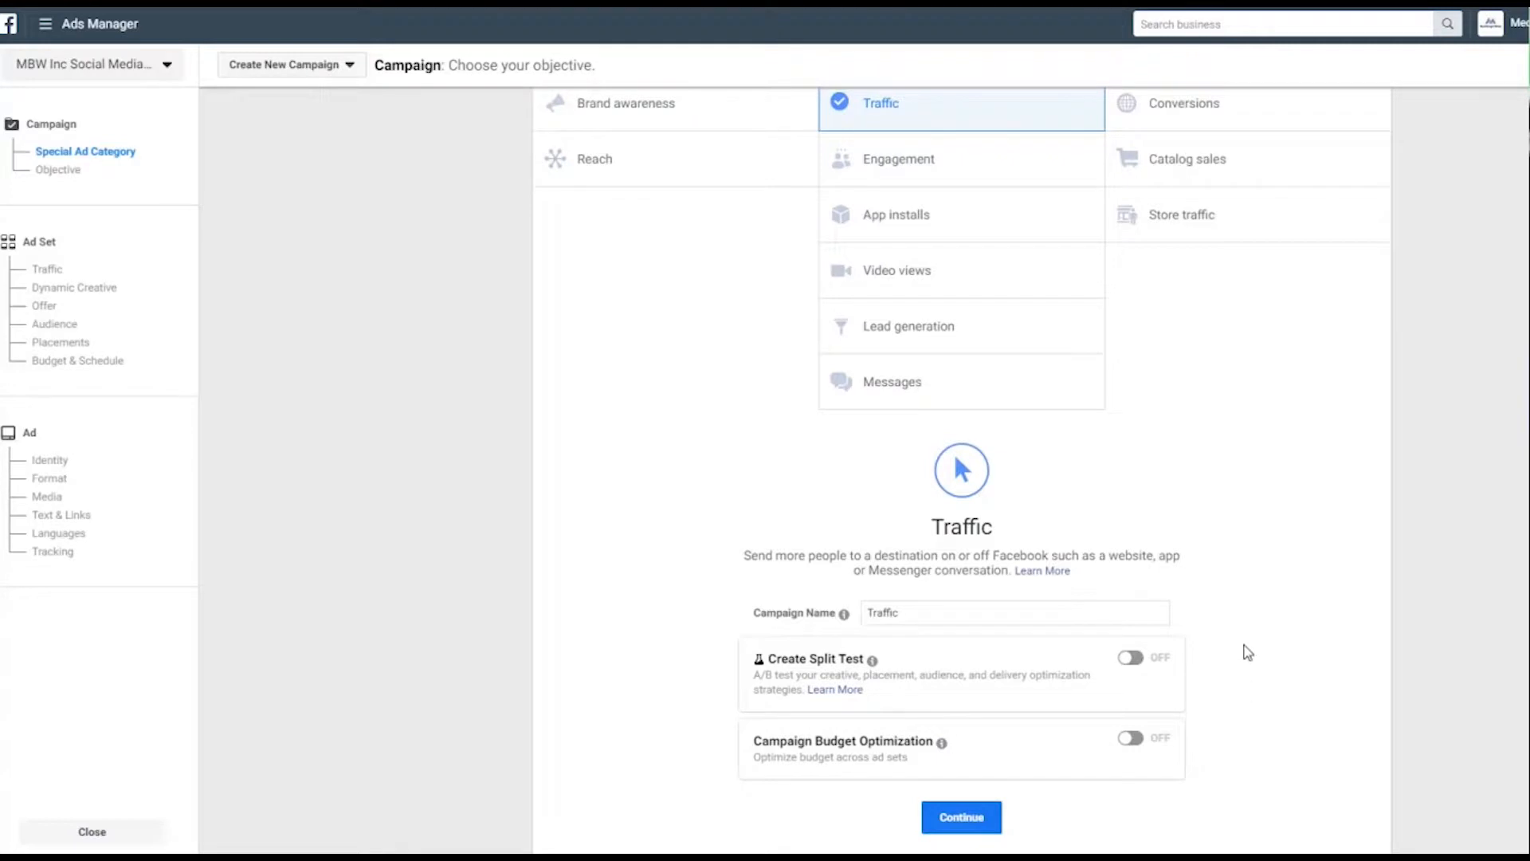
scroll(1240, 454, up, 2)
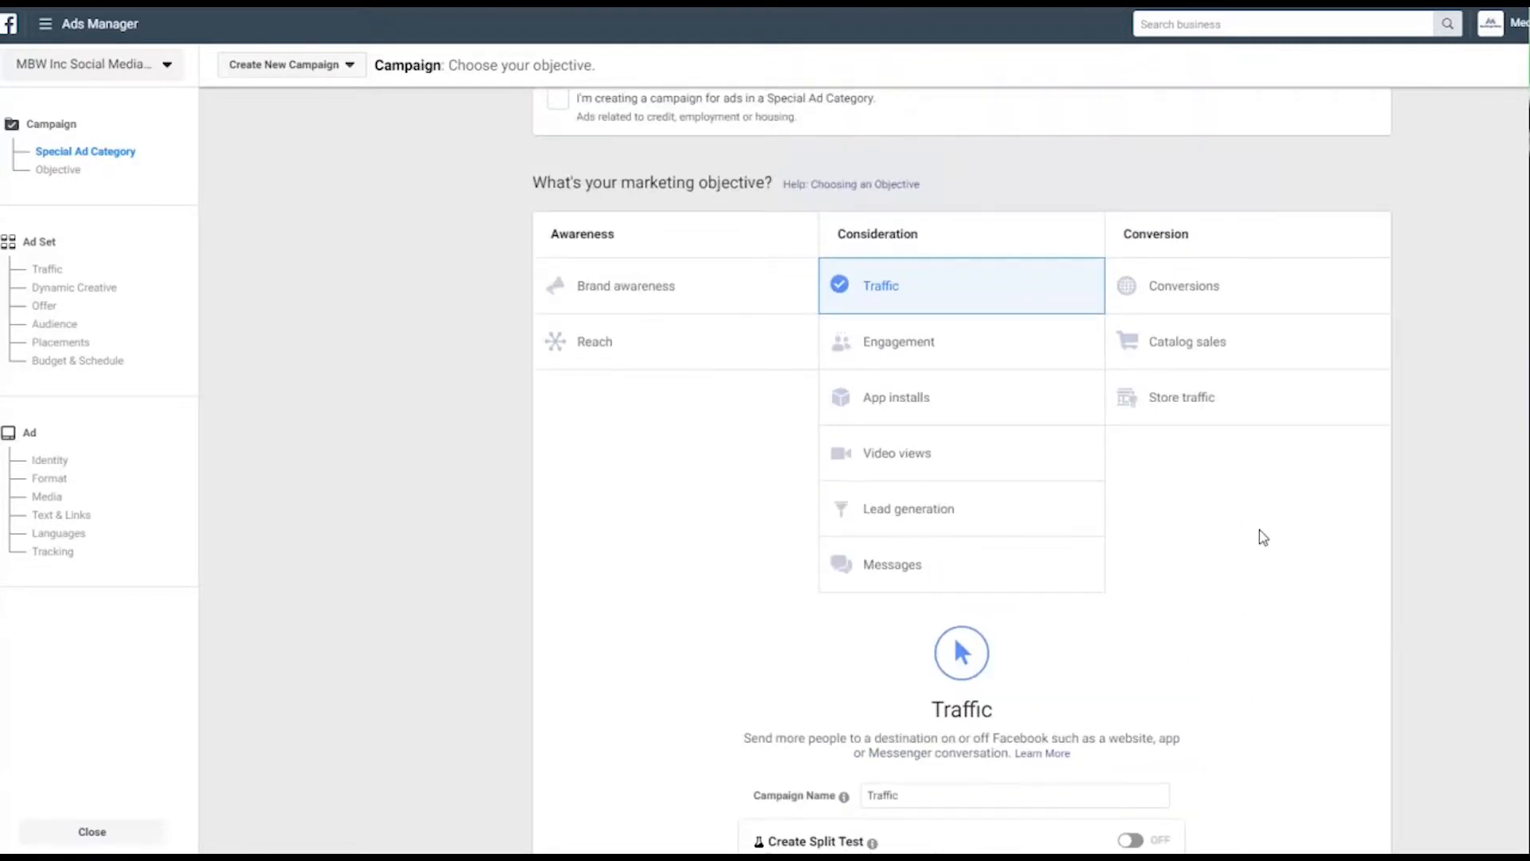
scroll(1260, 537, down, 1)
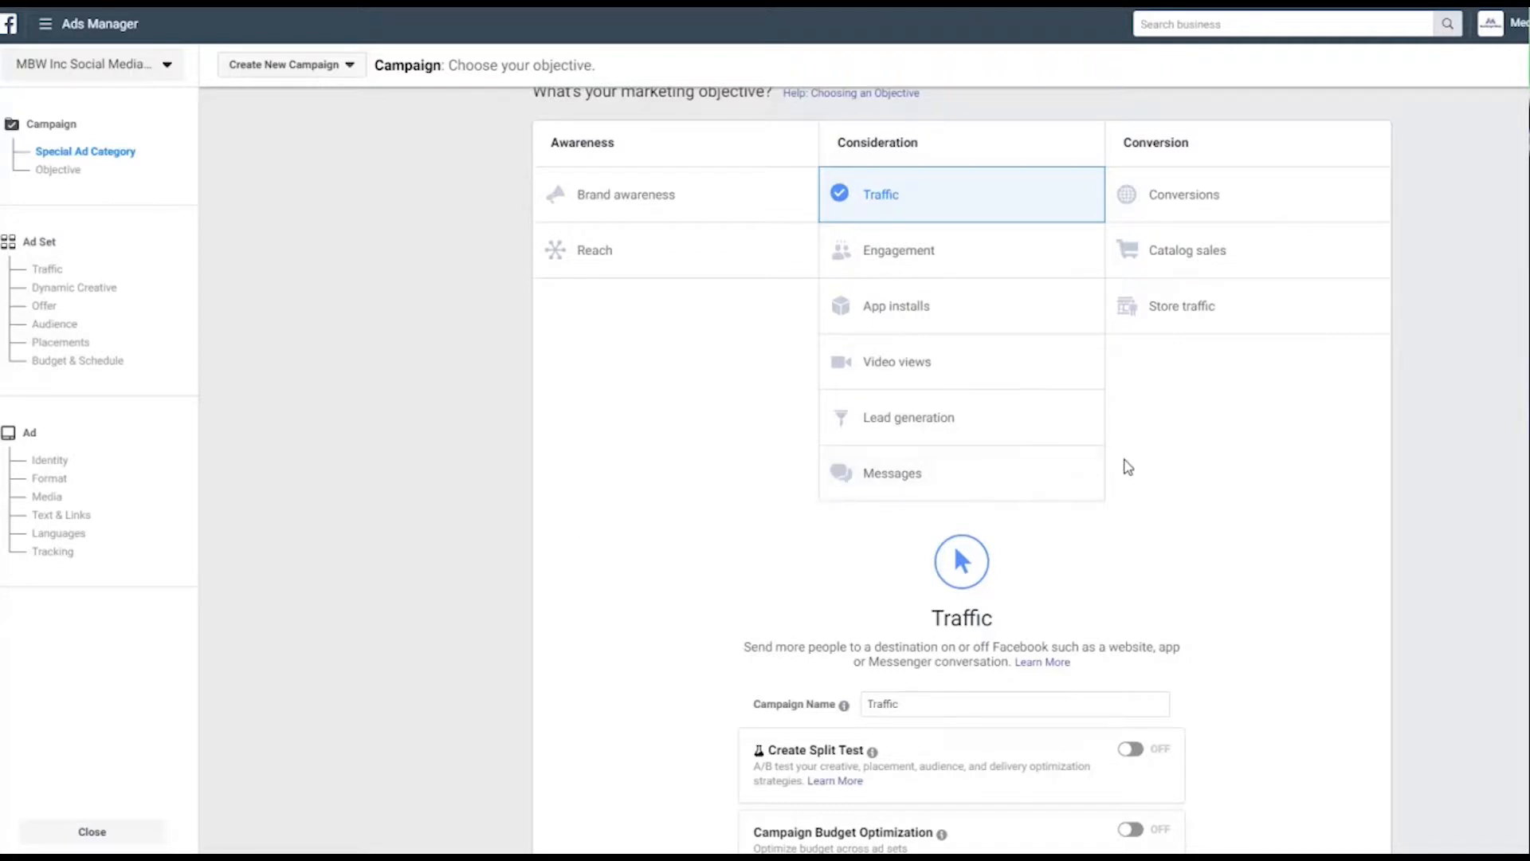
Choose the Engagement marketing objective and set its engagement type to Page likes, comparing it with Post engagement.
click(885, 251)
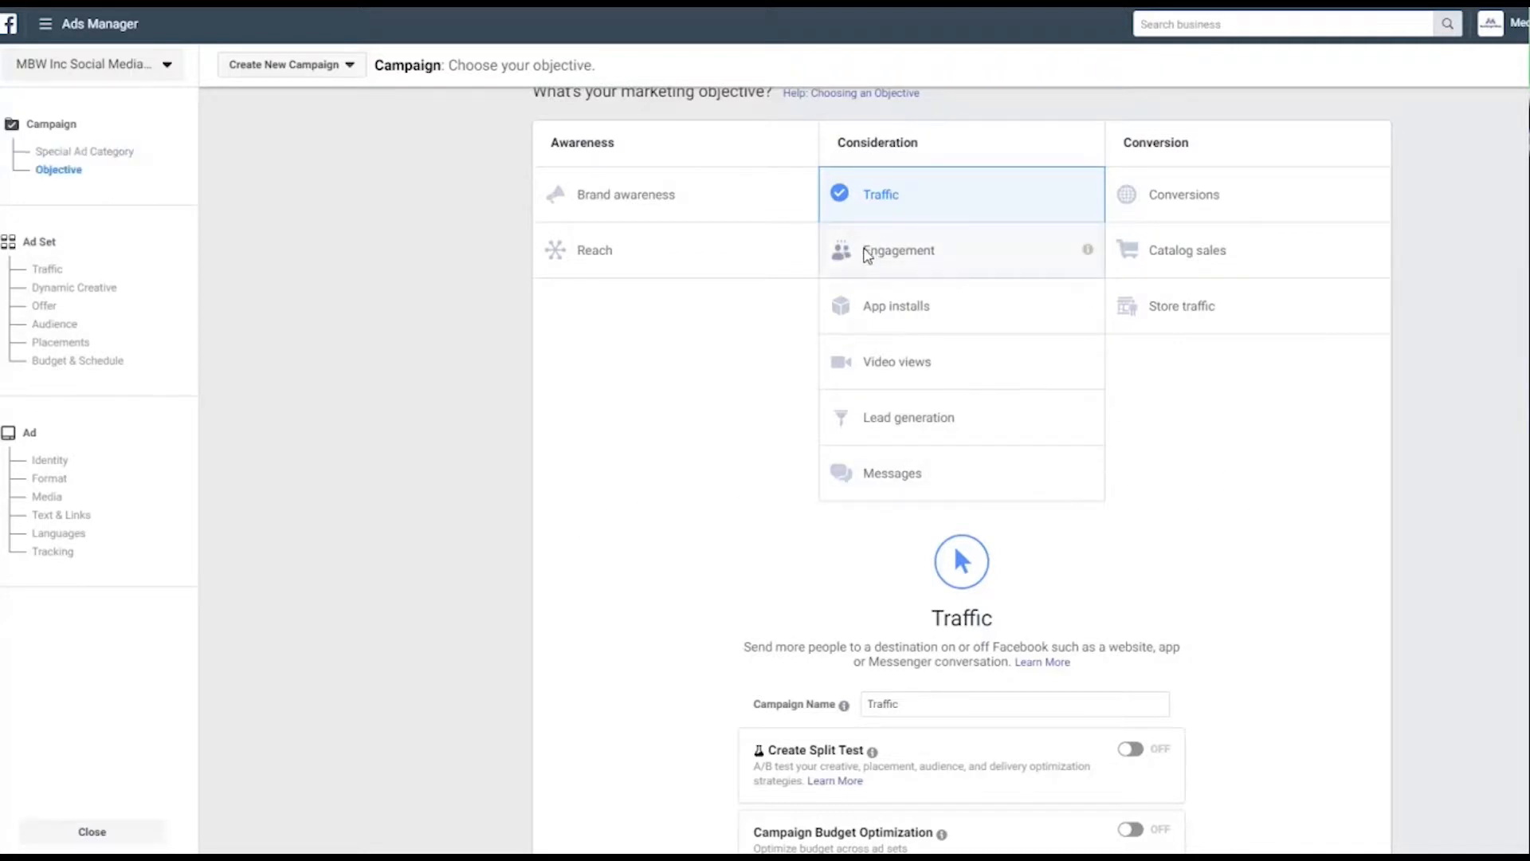
scroll(1198, 594, down, 1)
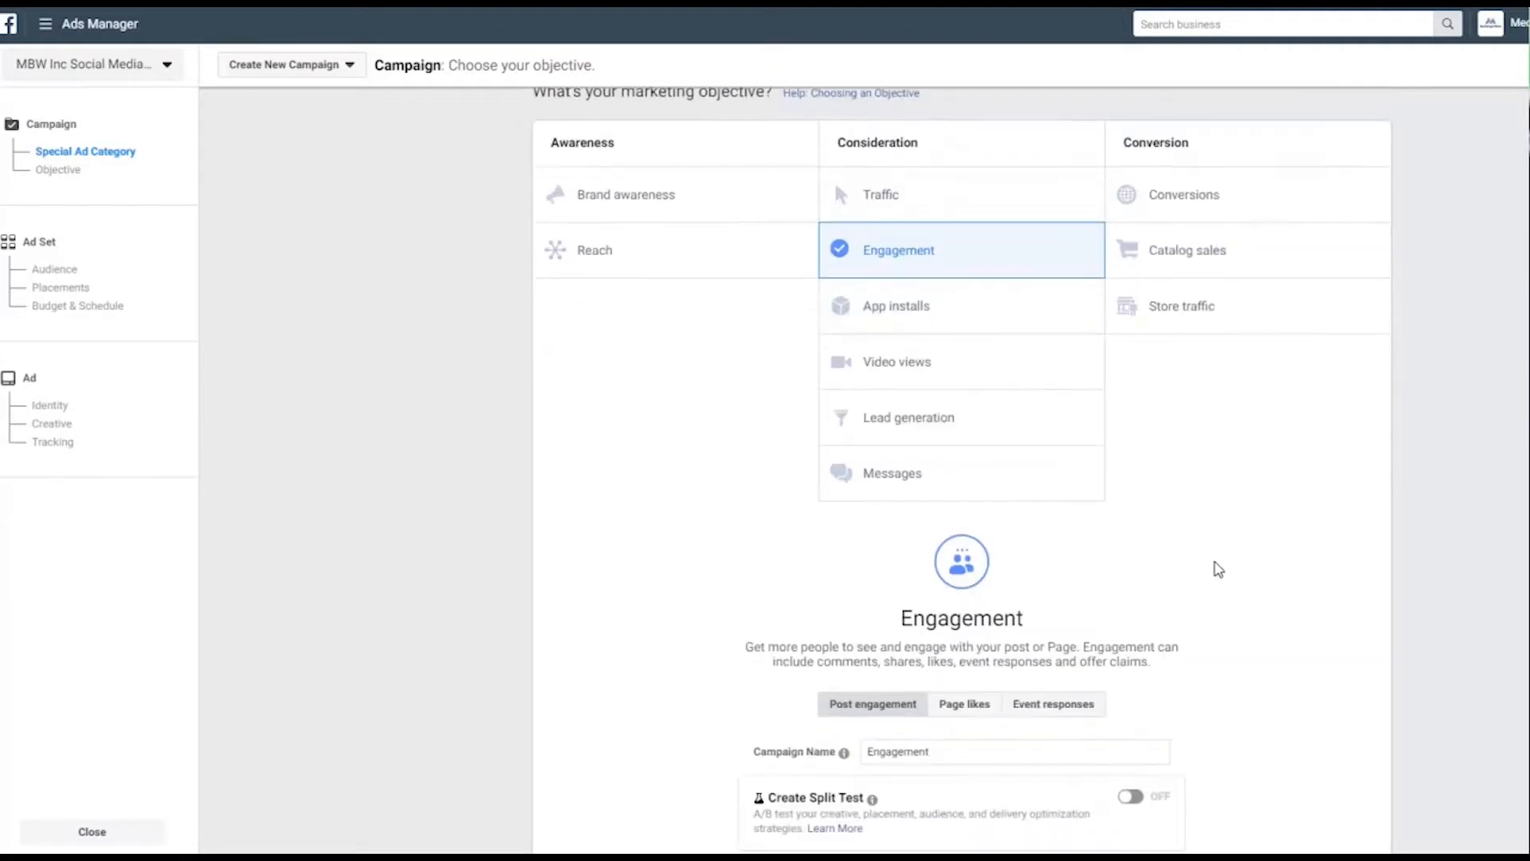
scroll(1195, 608, down, 1)
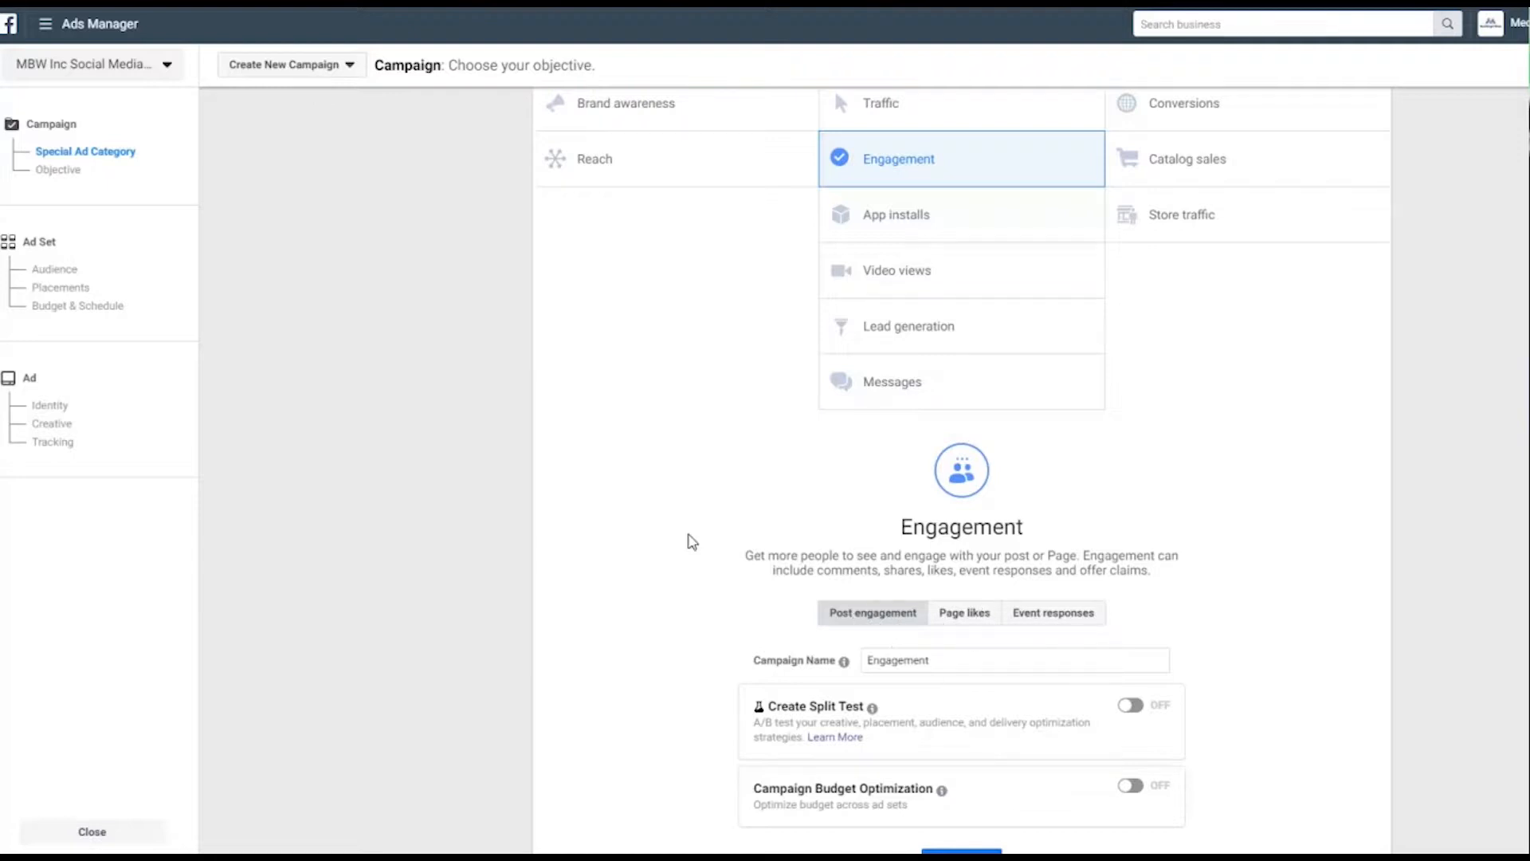
click(949, 619)
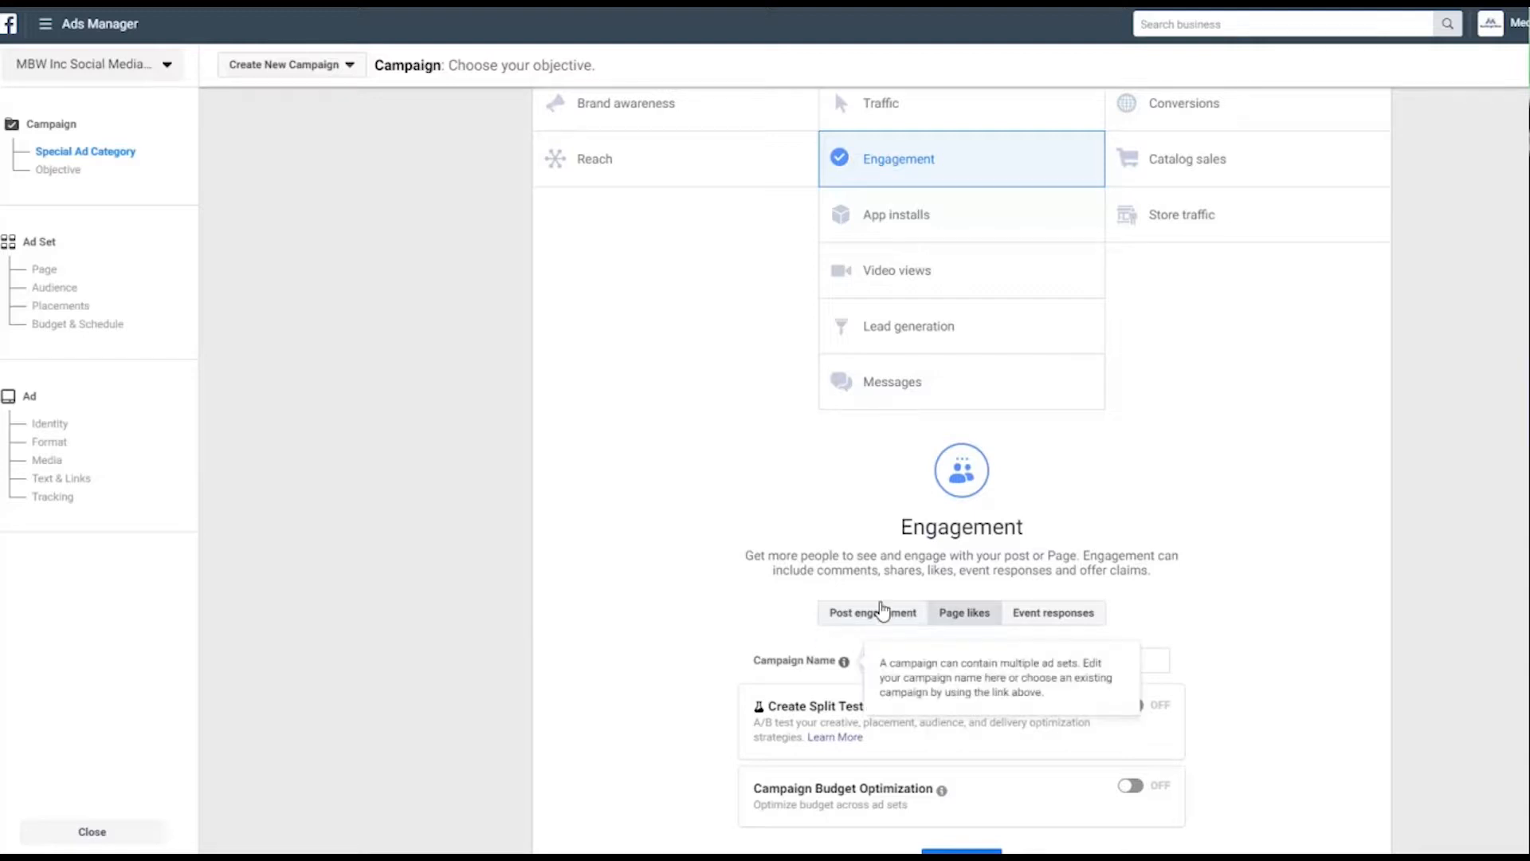
click(865, 620)
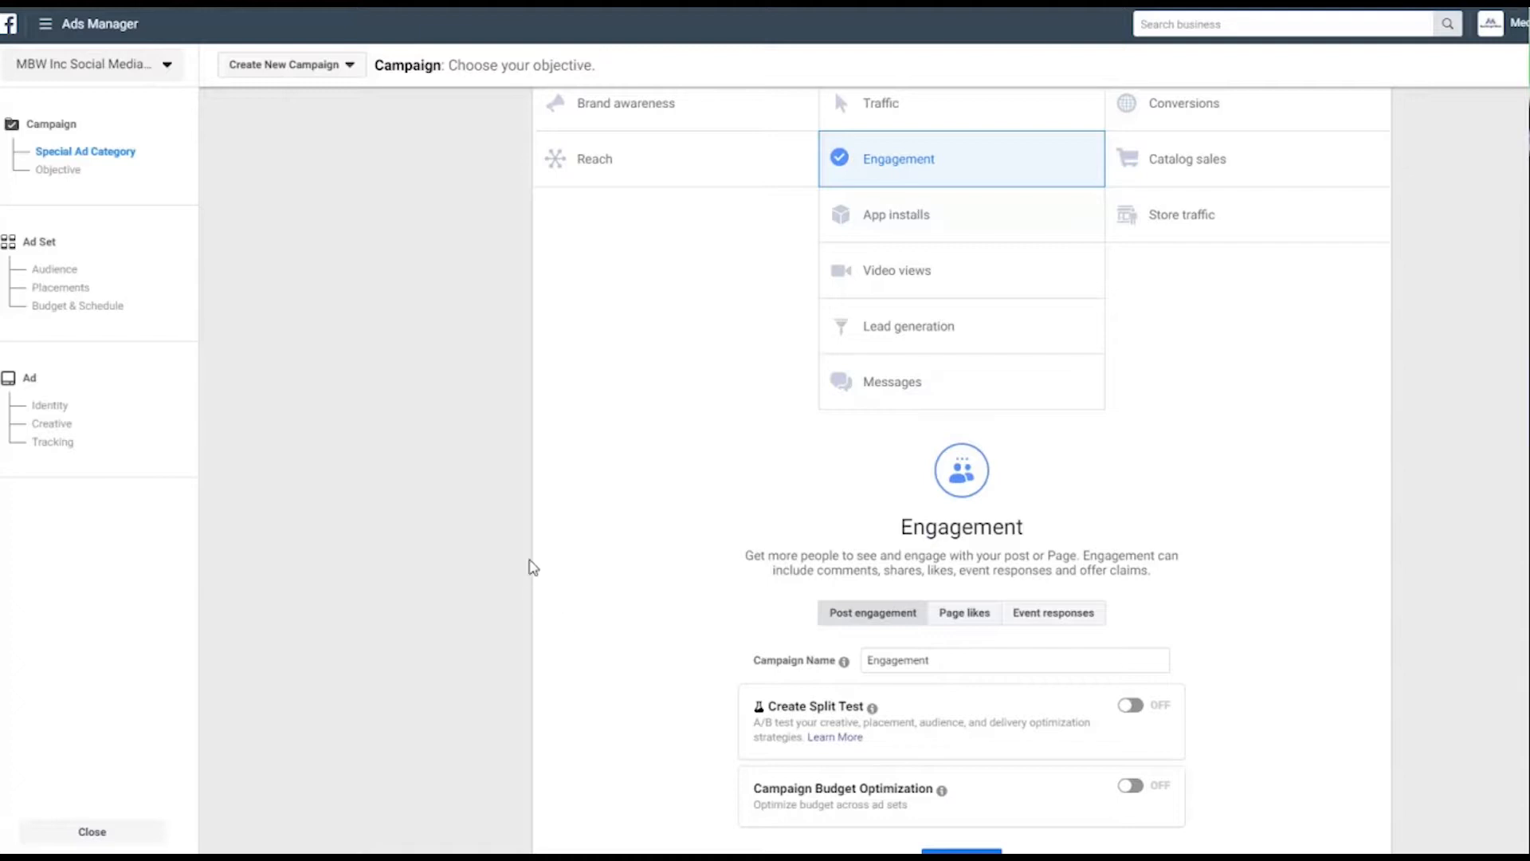
click(959, 624)
Keep the campaign name Engagement and continue to the ad set settings.
scroll(1274, 638, down, 2)
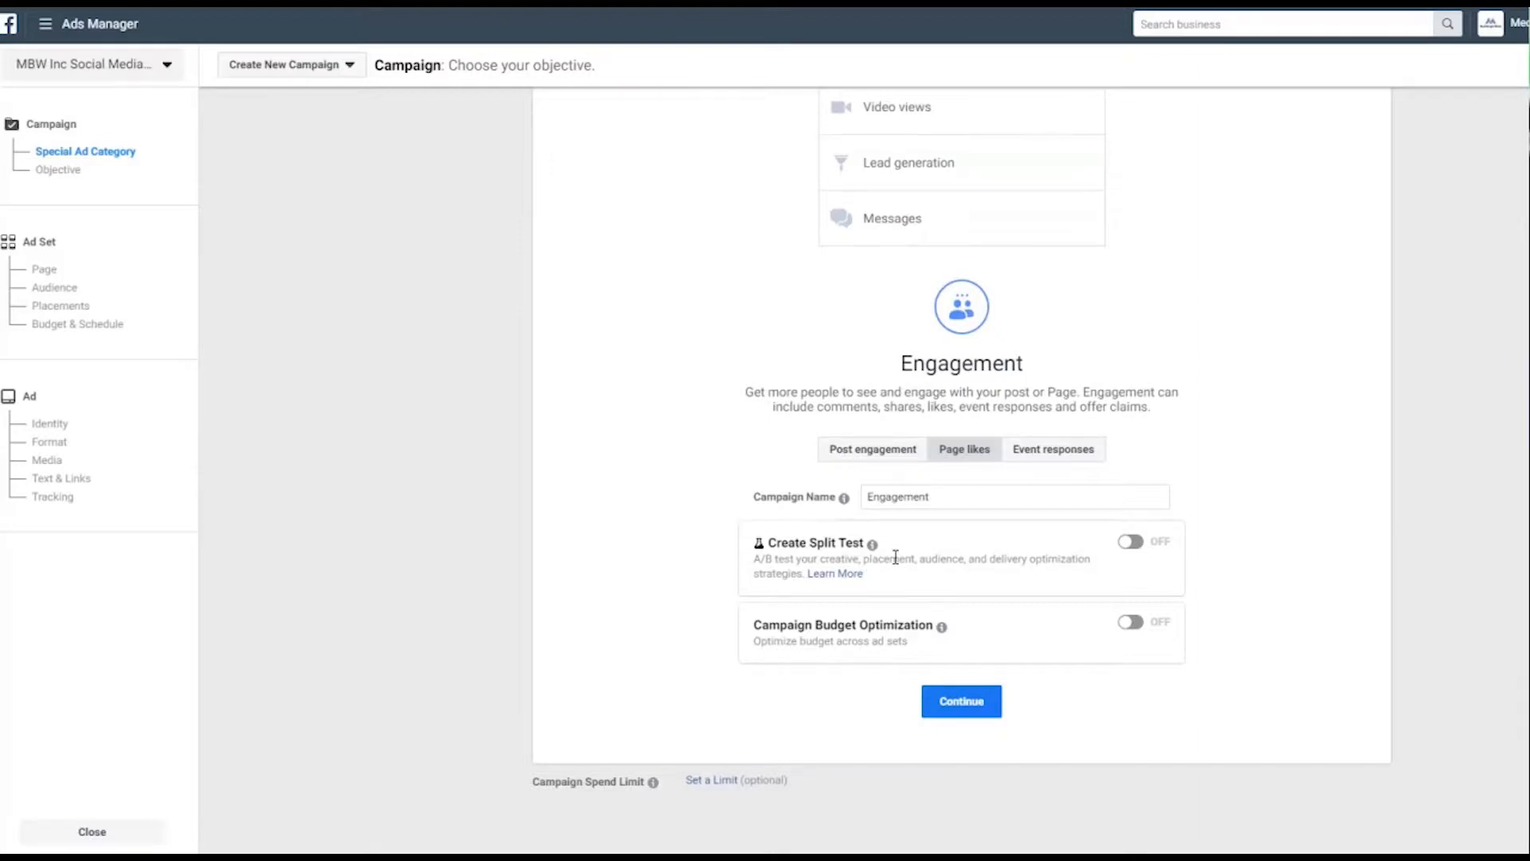
click(933, 498)
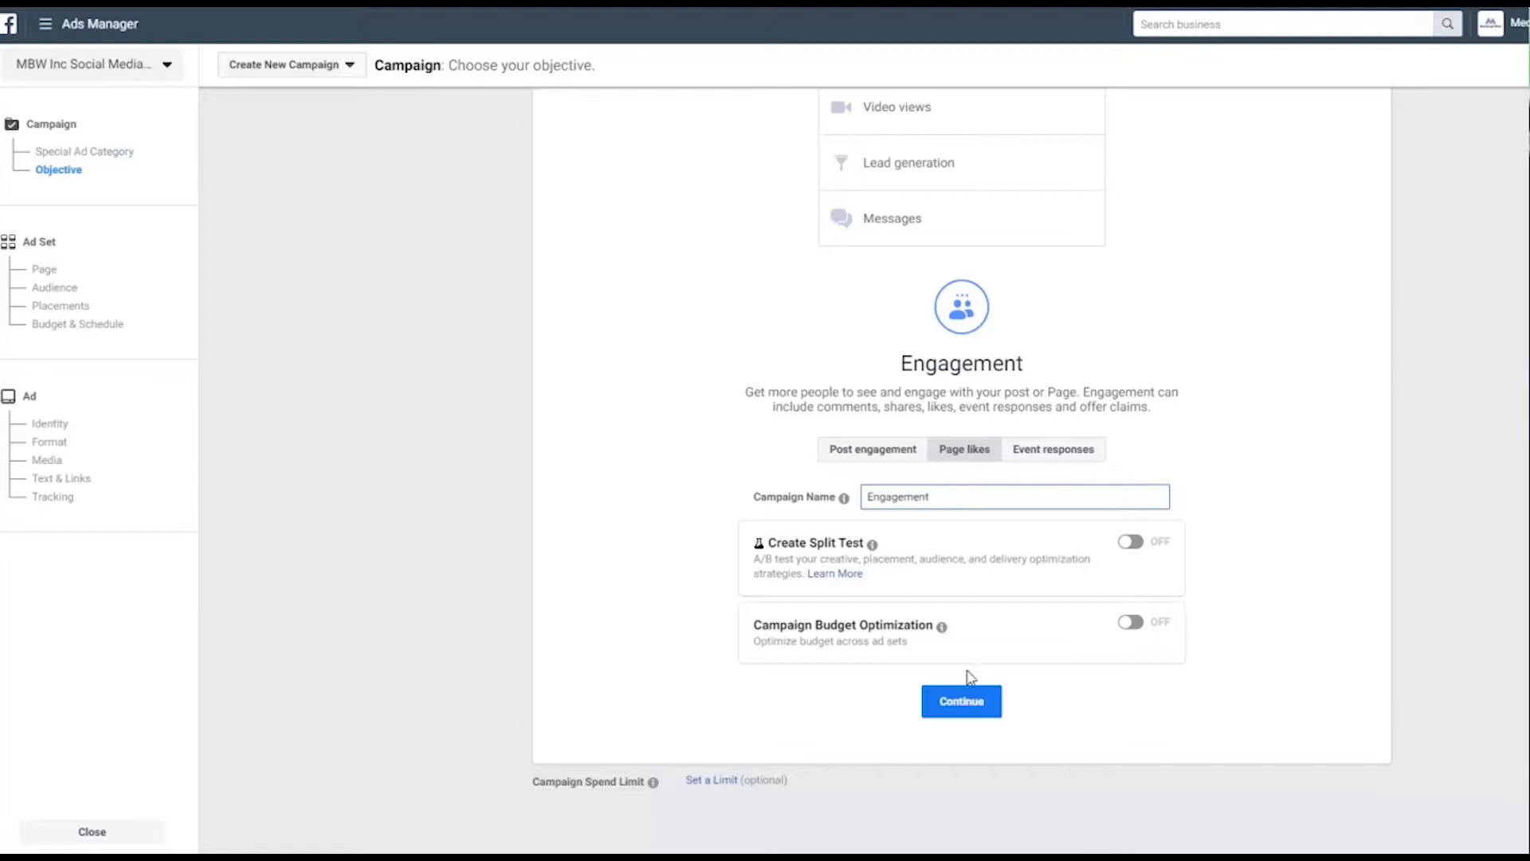
click(962, 701)
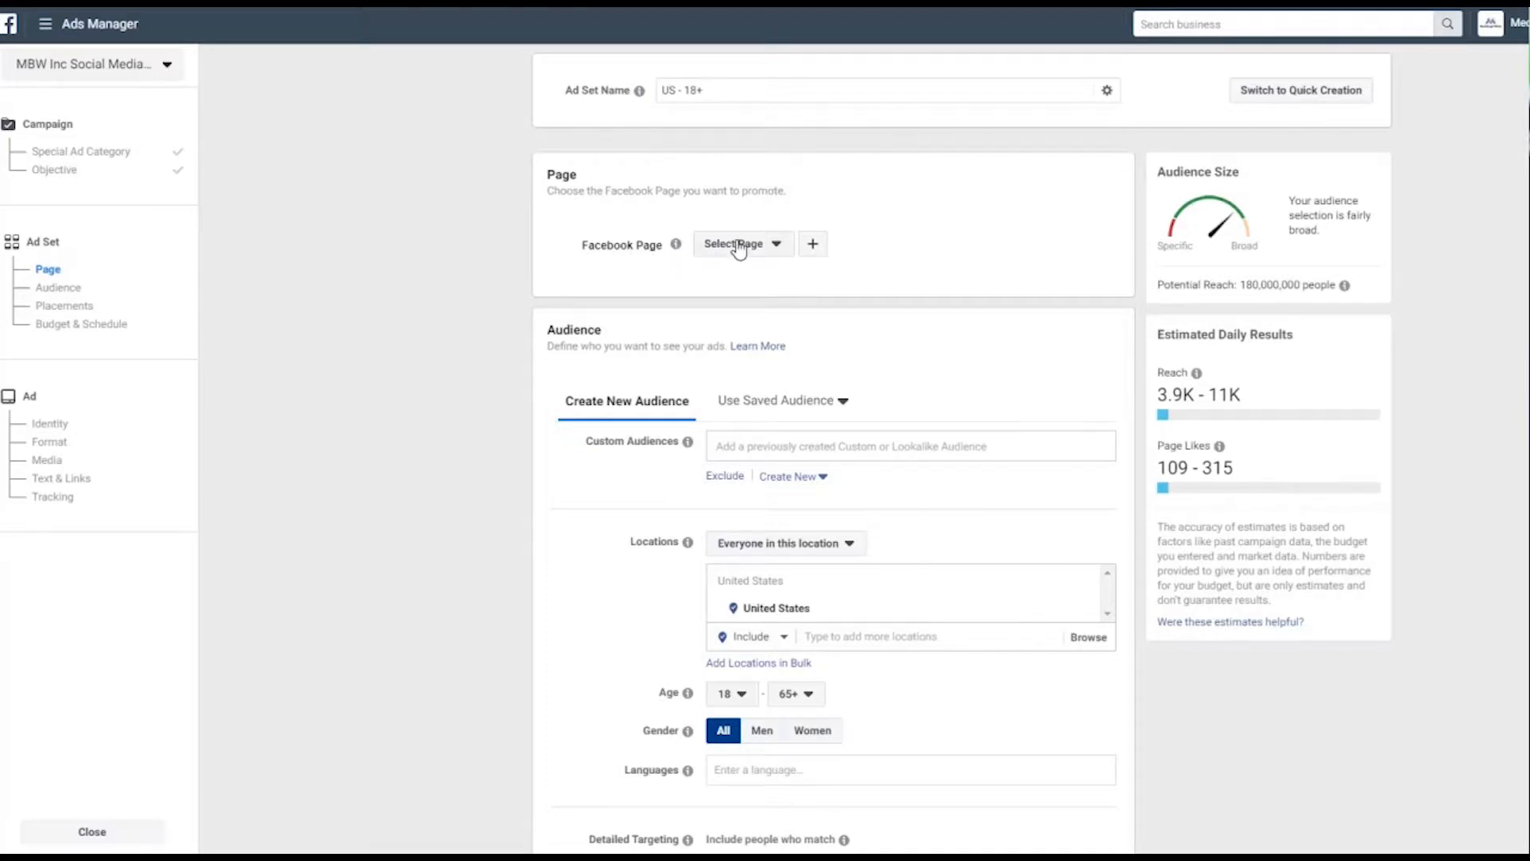
Check which Facebook Pages can be selected for promotion in the ad set, leaving the Page unselected.
click(777, 245)
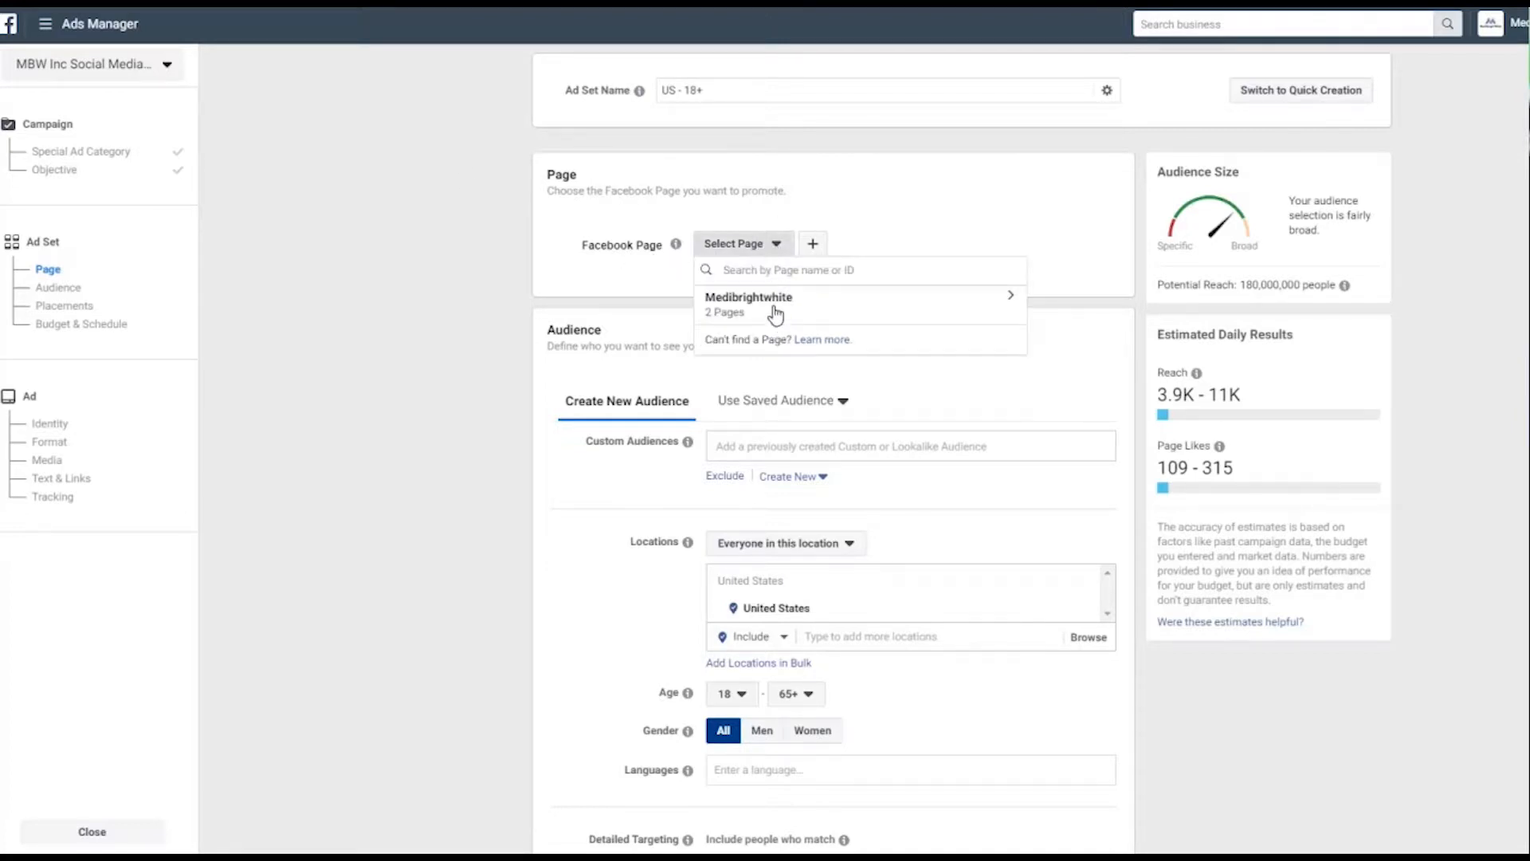
click(462, 254)
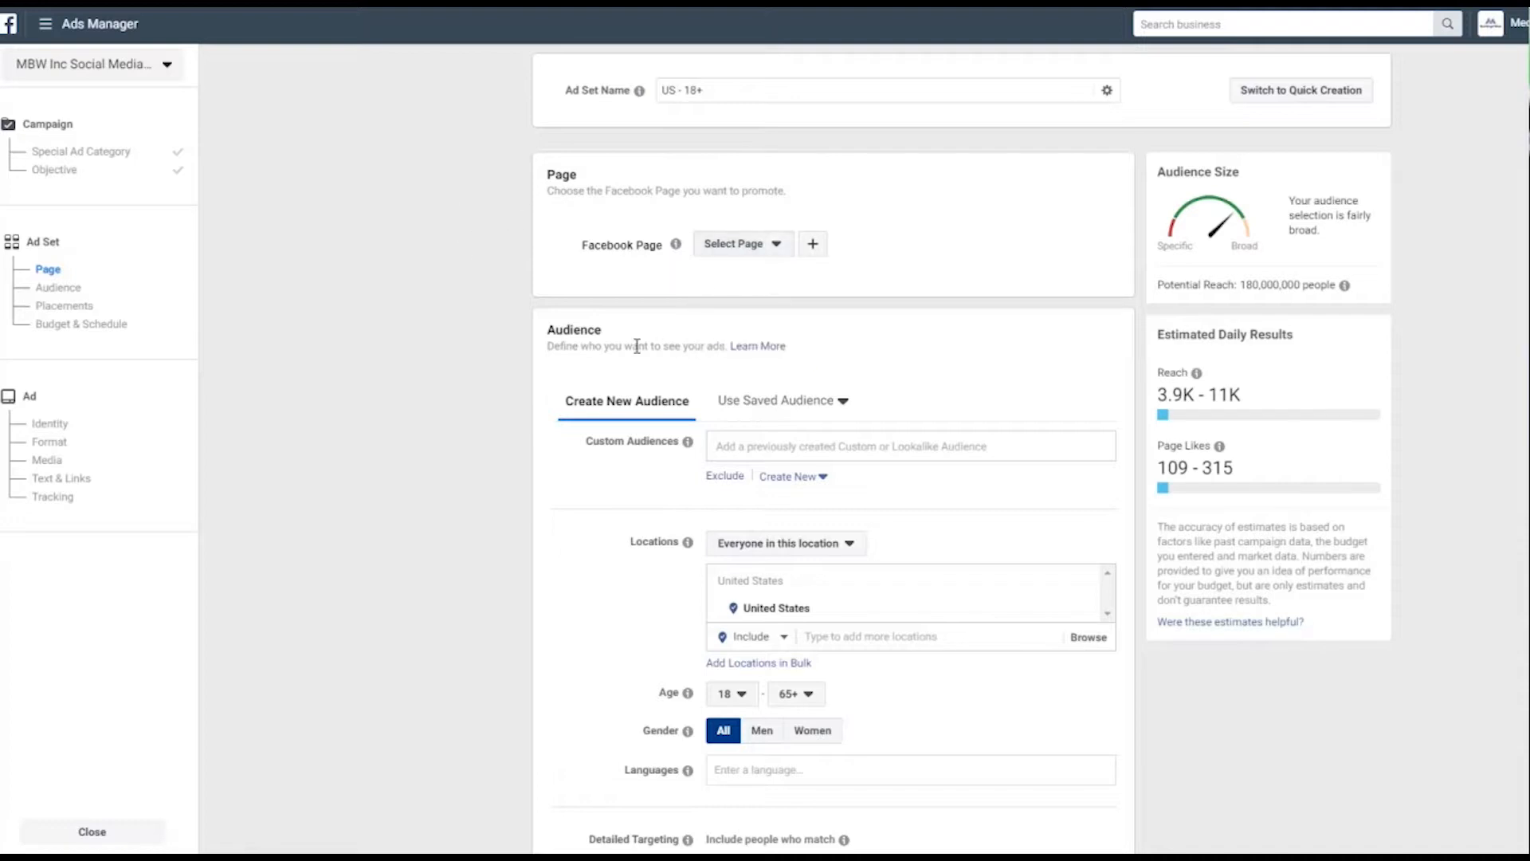
scroll(530, 447, down, 1)
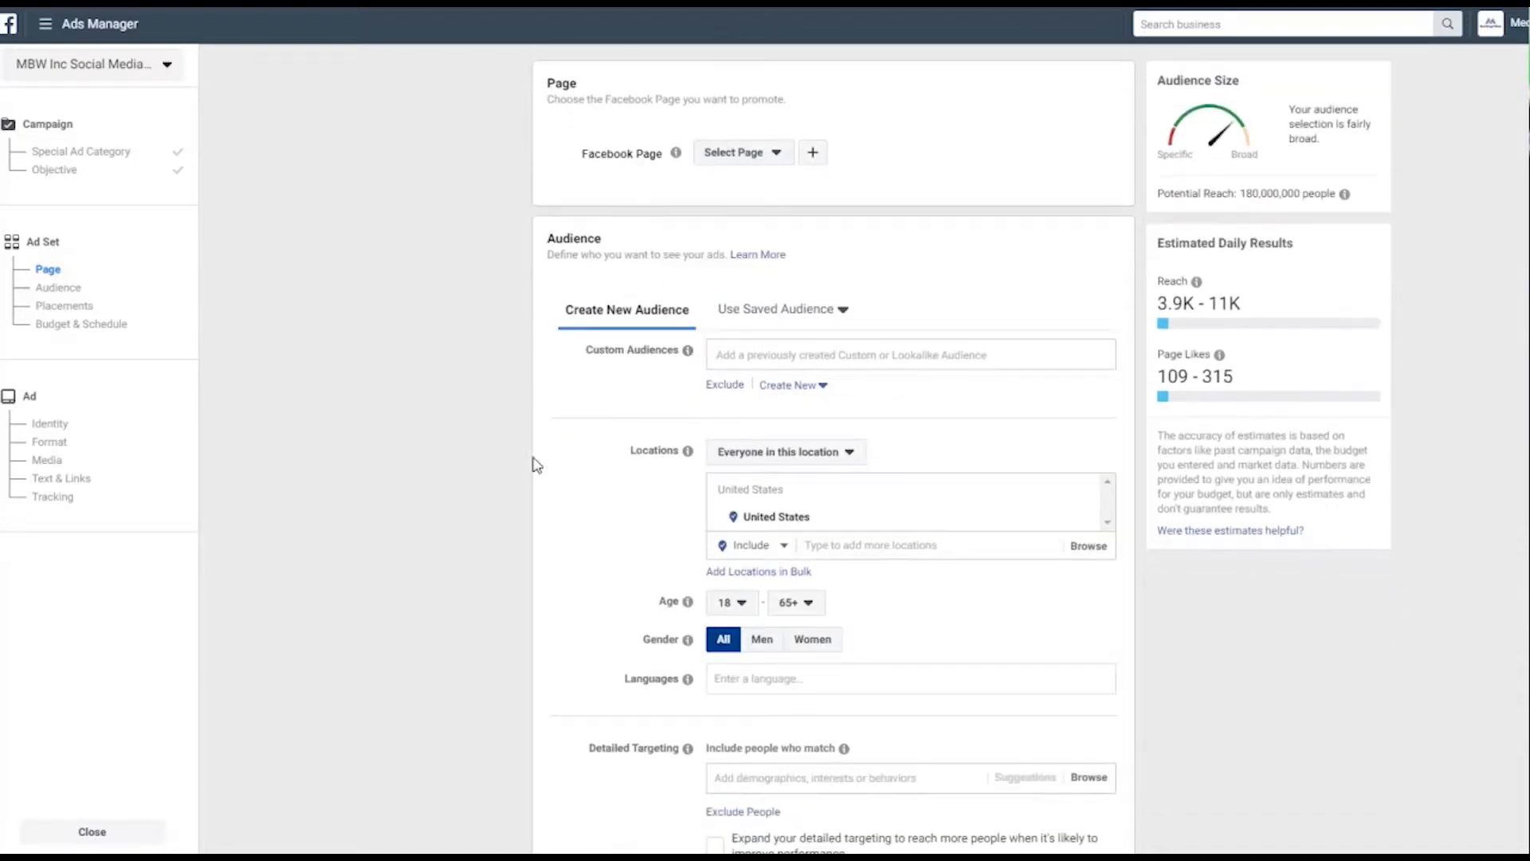
click(773, 159)
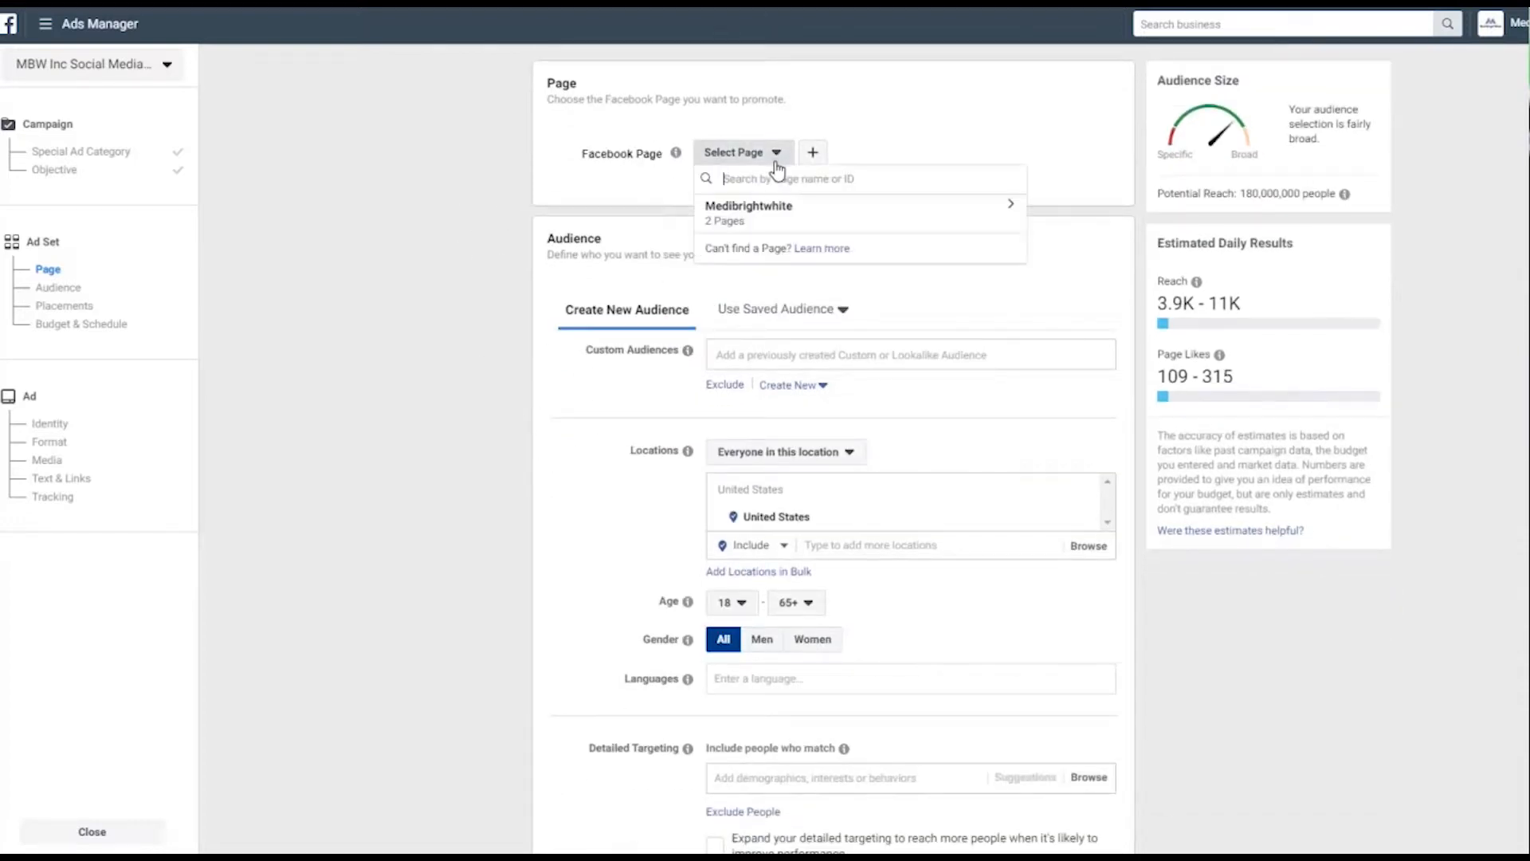
click(476, 179)
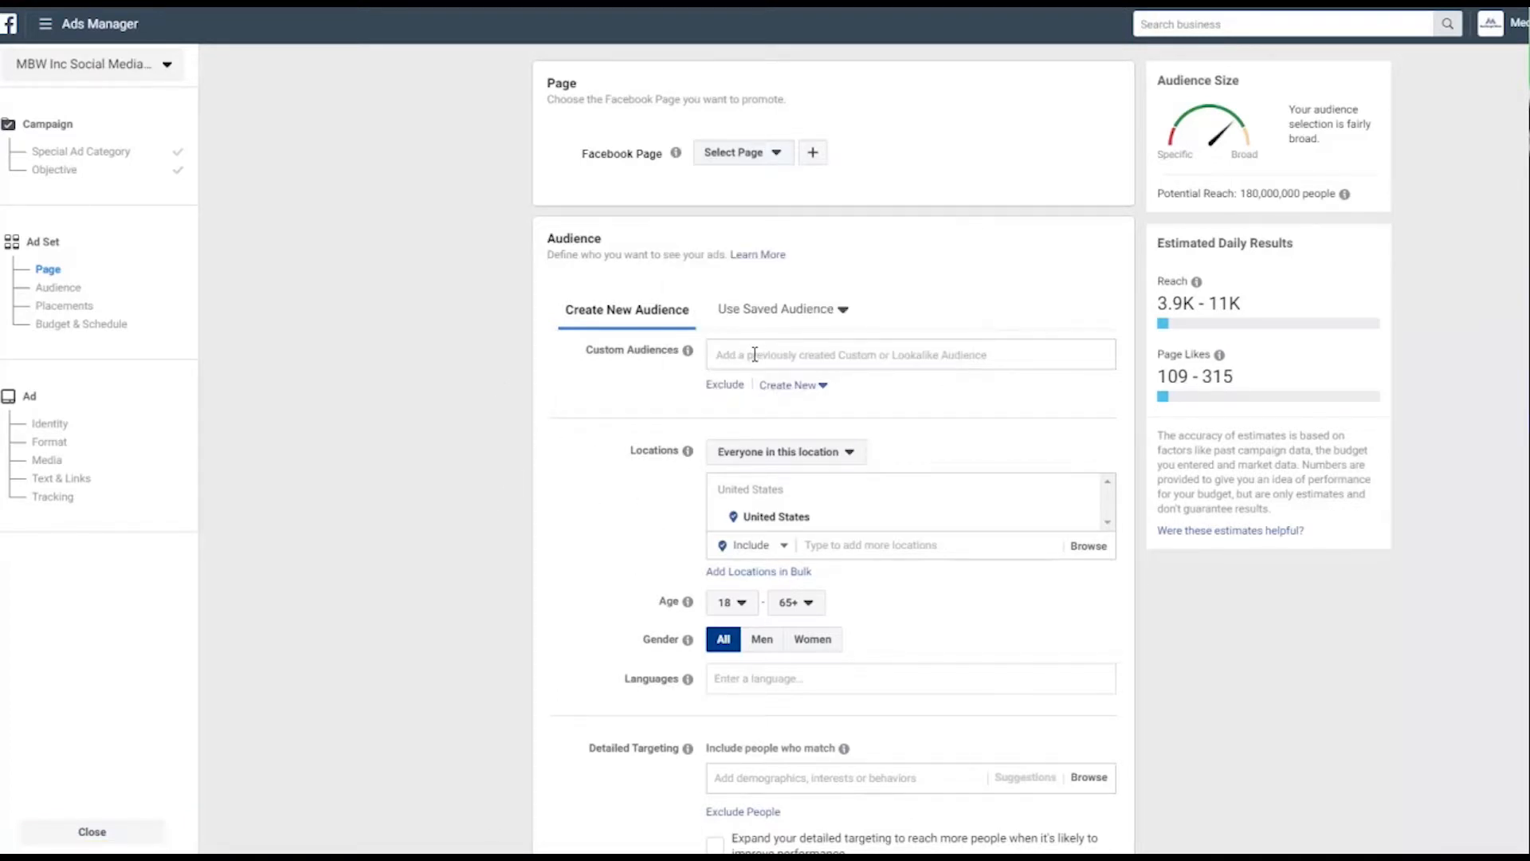
Try the audience location options for people living in and recently in the United States, settling on People traveling in this location.
scroll(605, 470, down, 2)
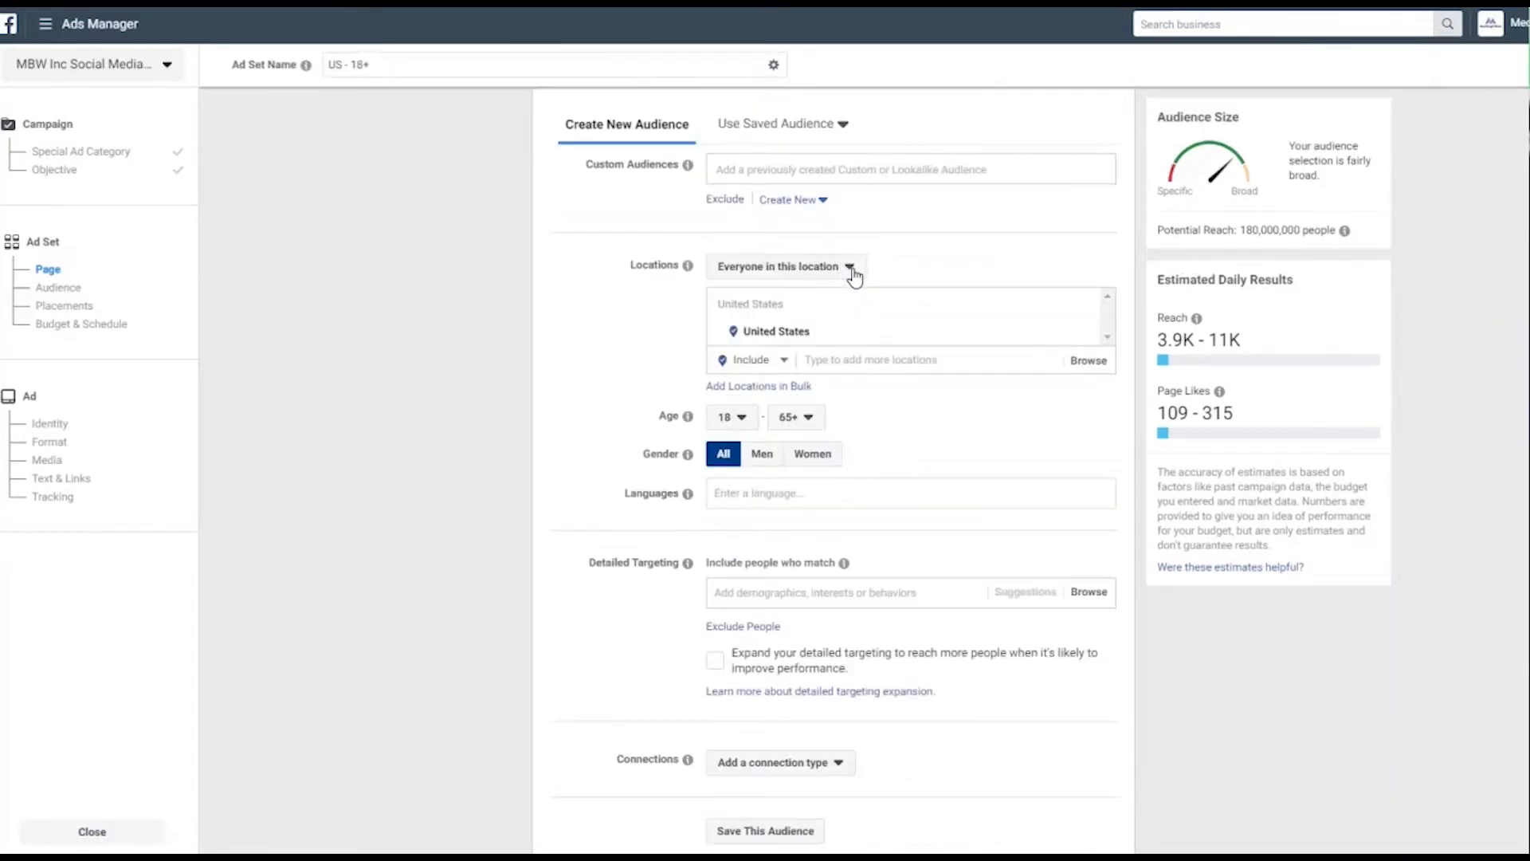
click(850, 269)
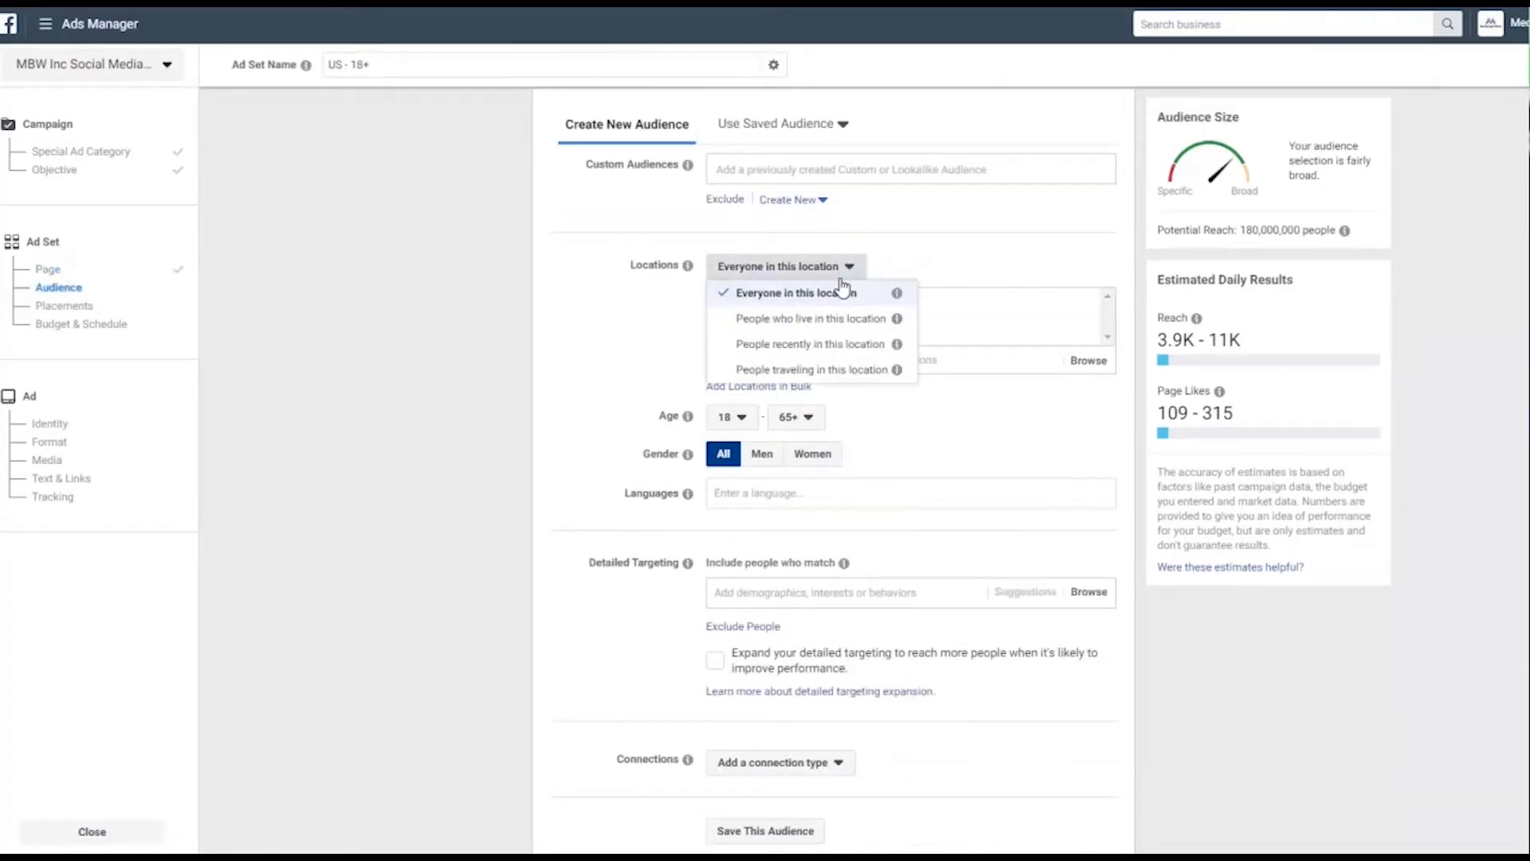
drag(590, 280, 535, 281)
click(638, 307)
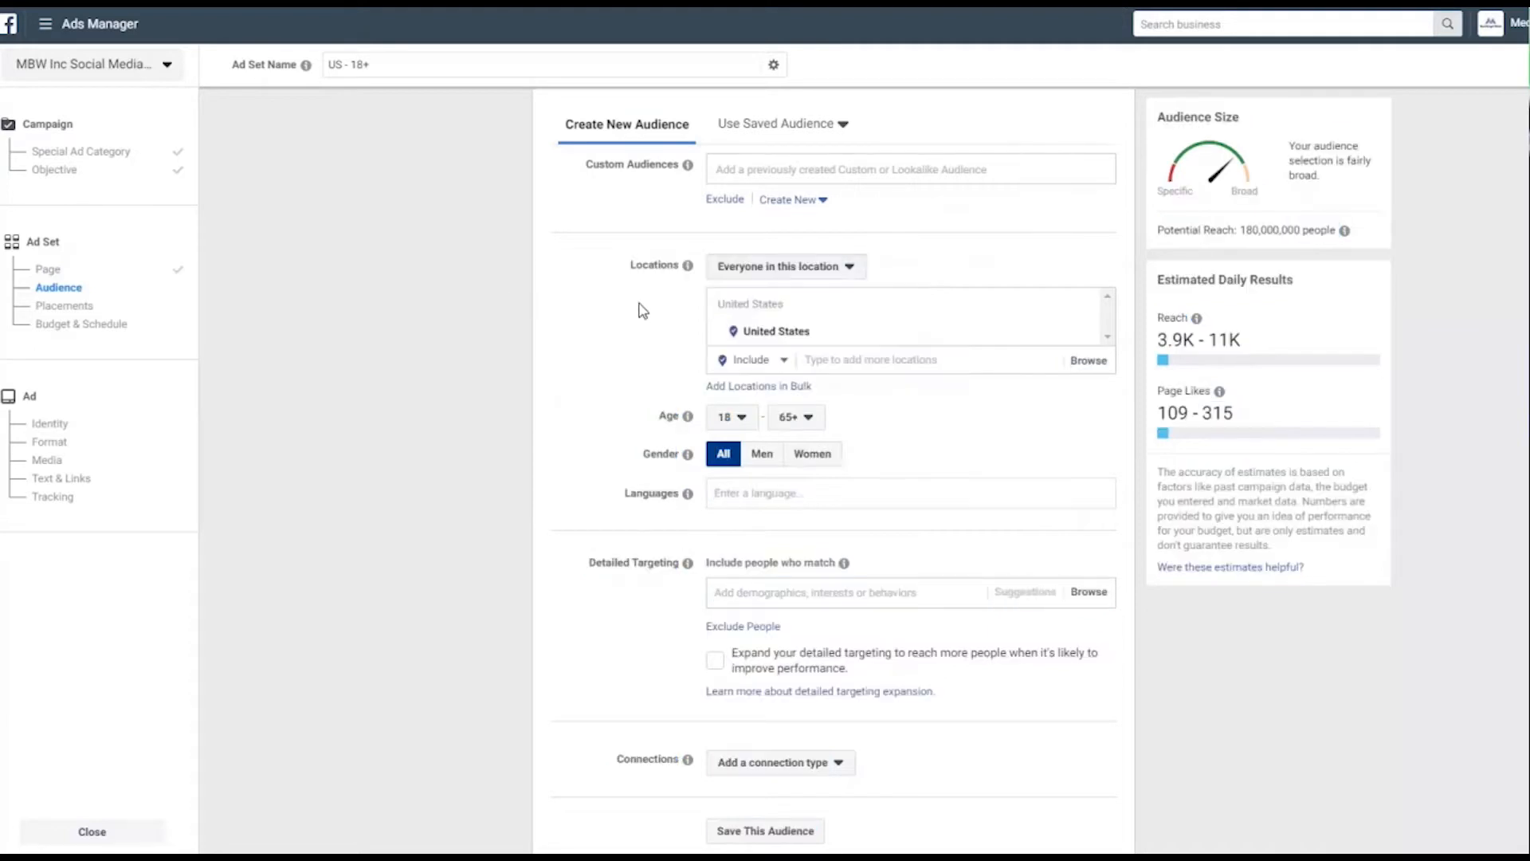
click(847, 269)
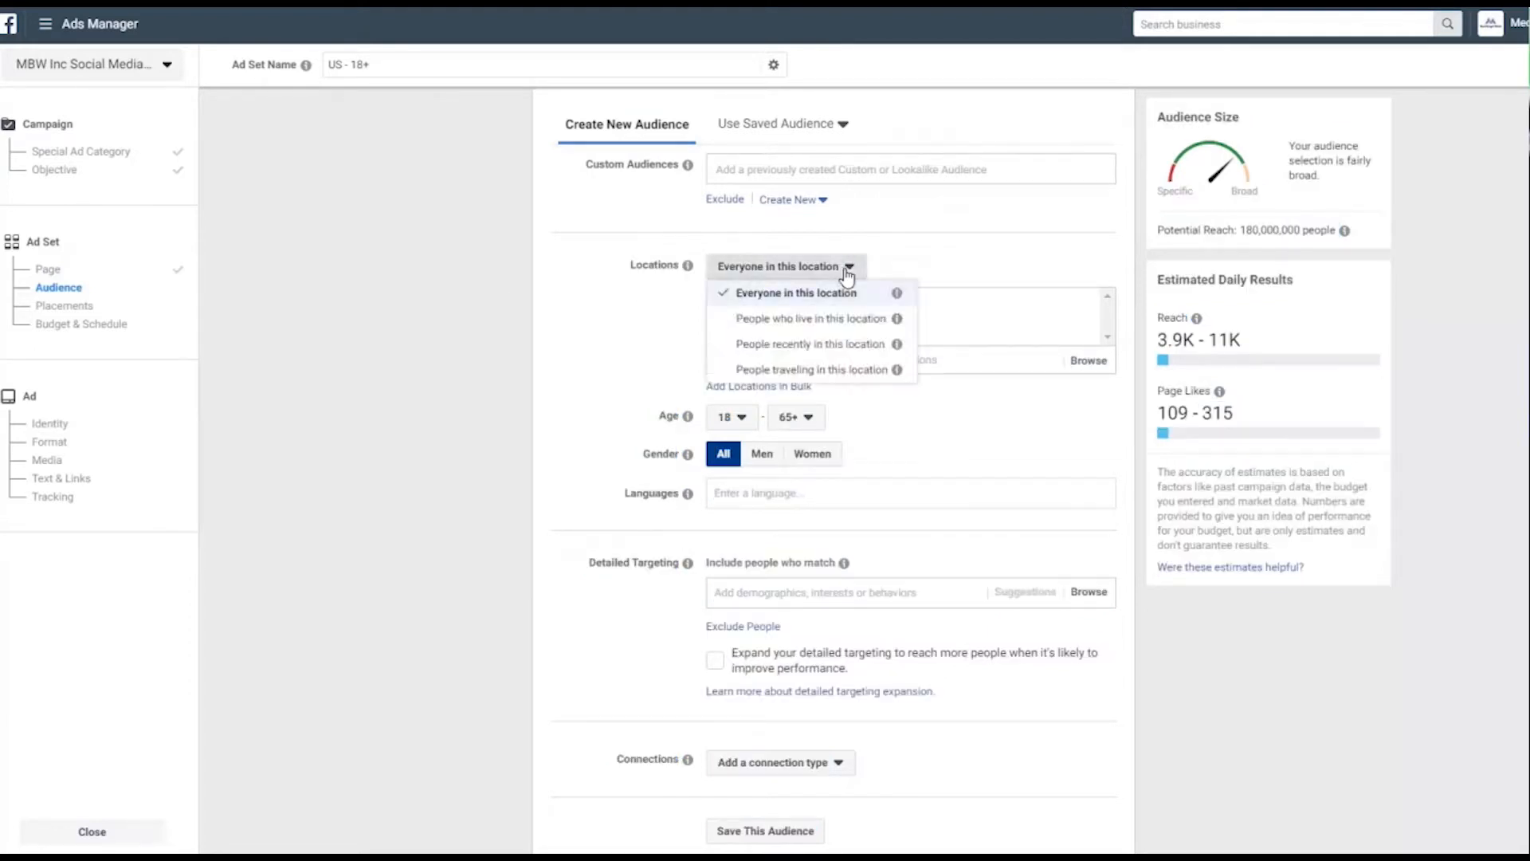
click(808, 318)
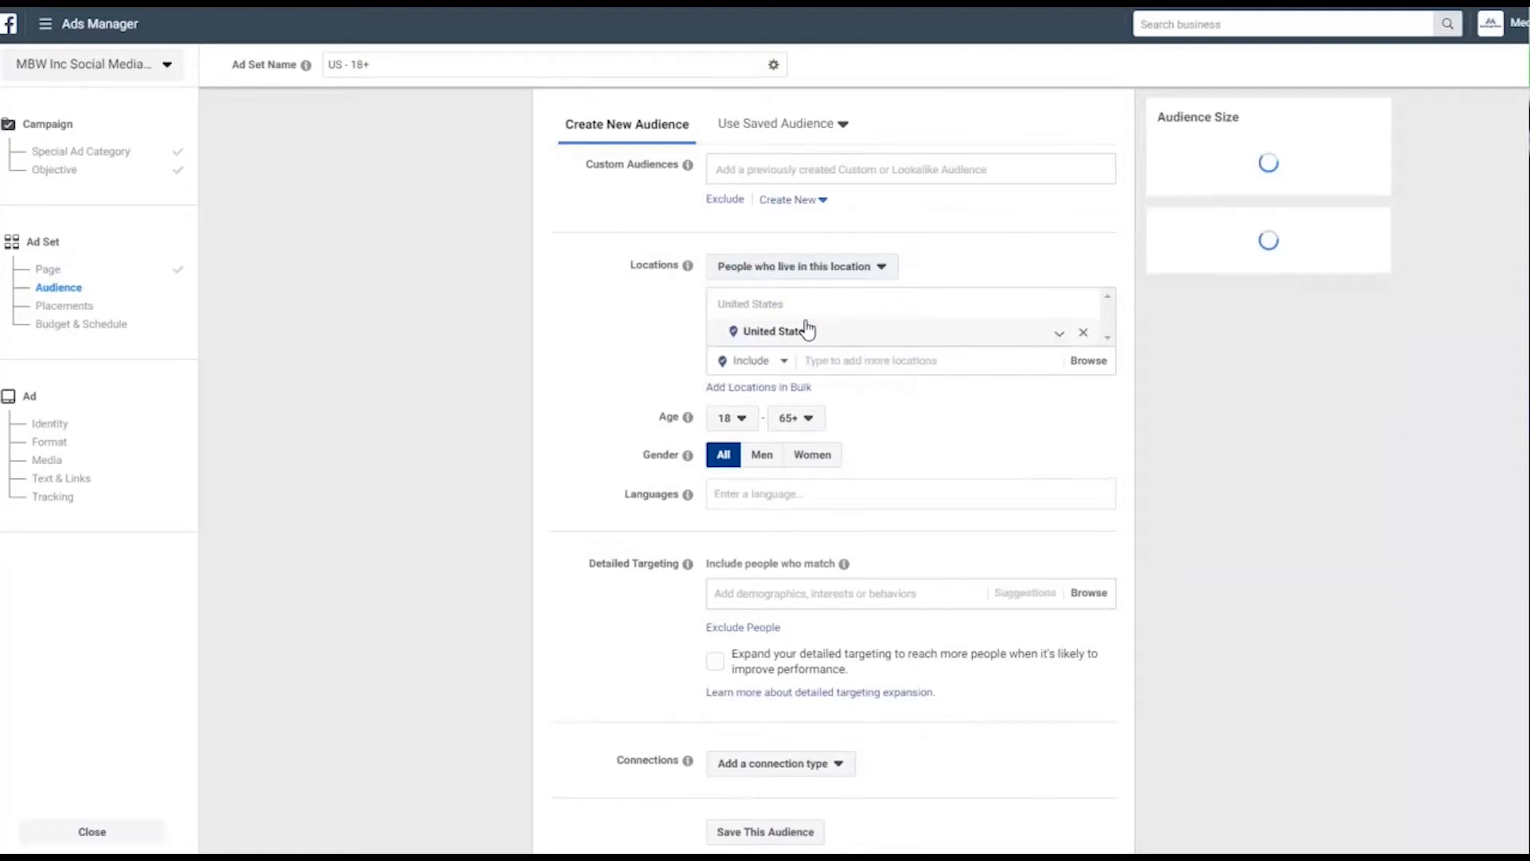
click(881, 270)
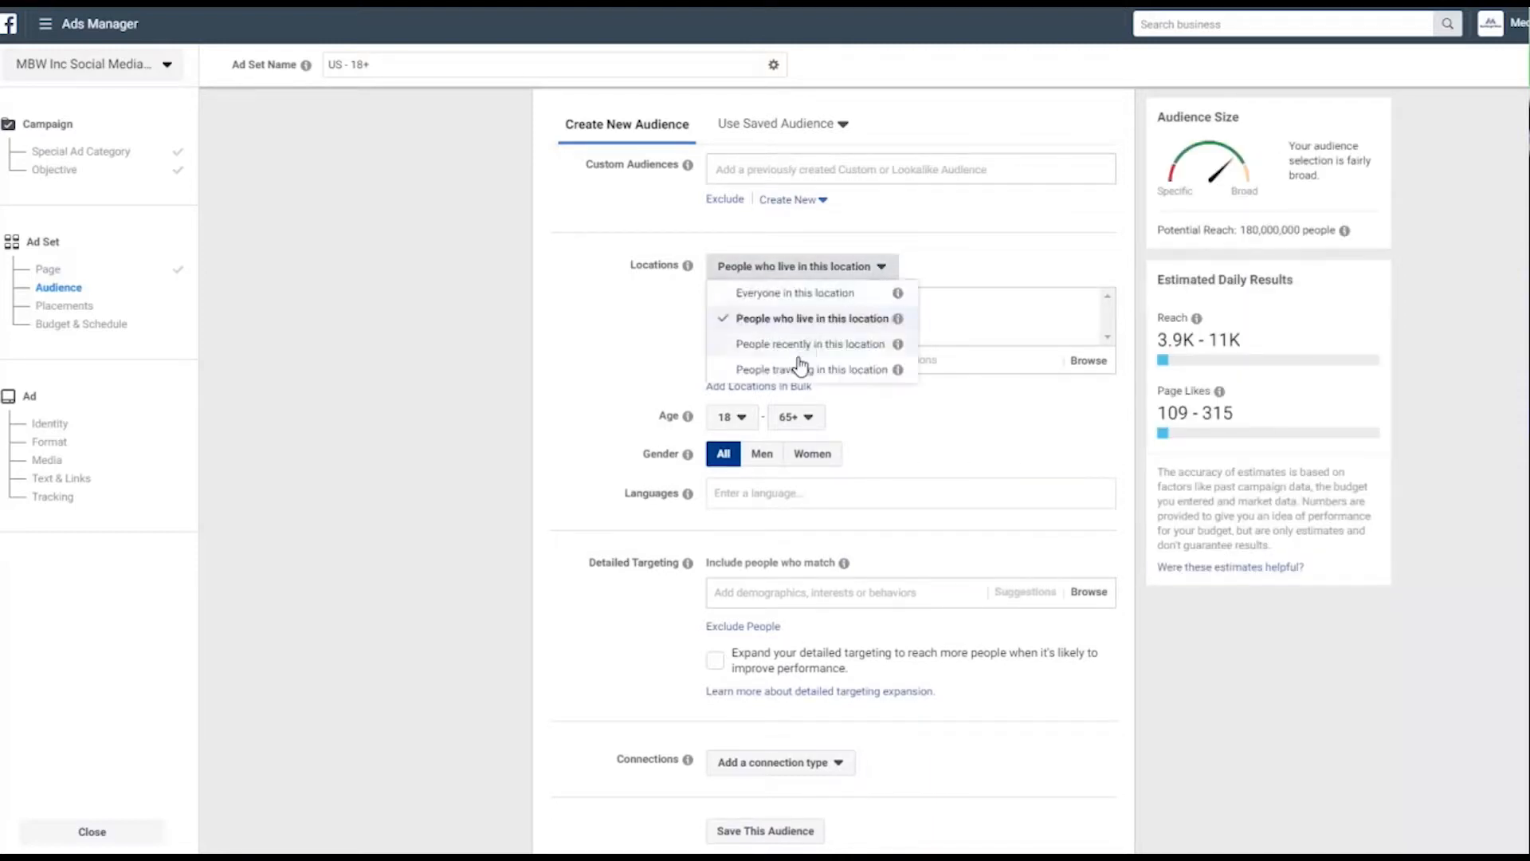
click(810, 343)
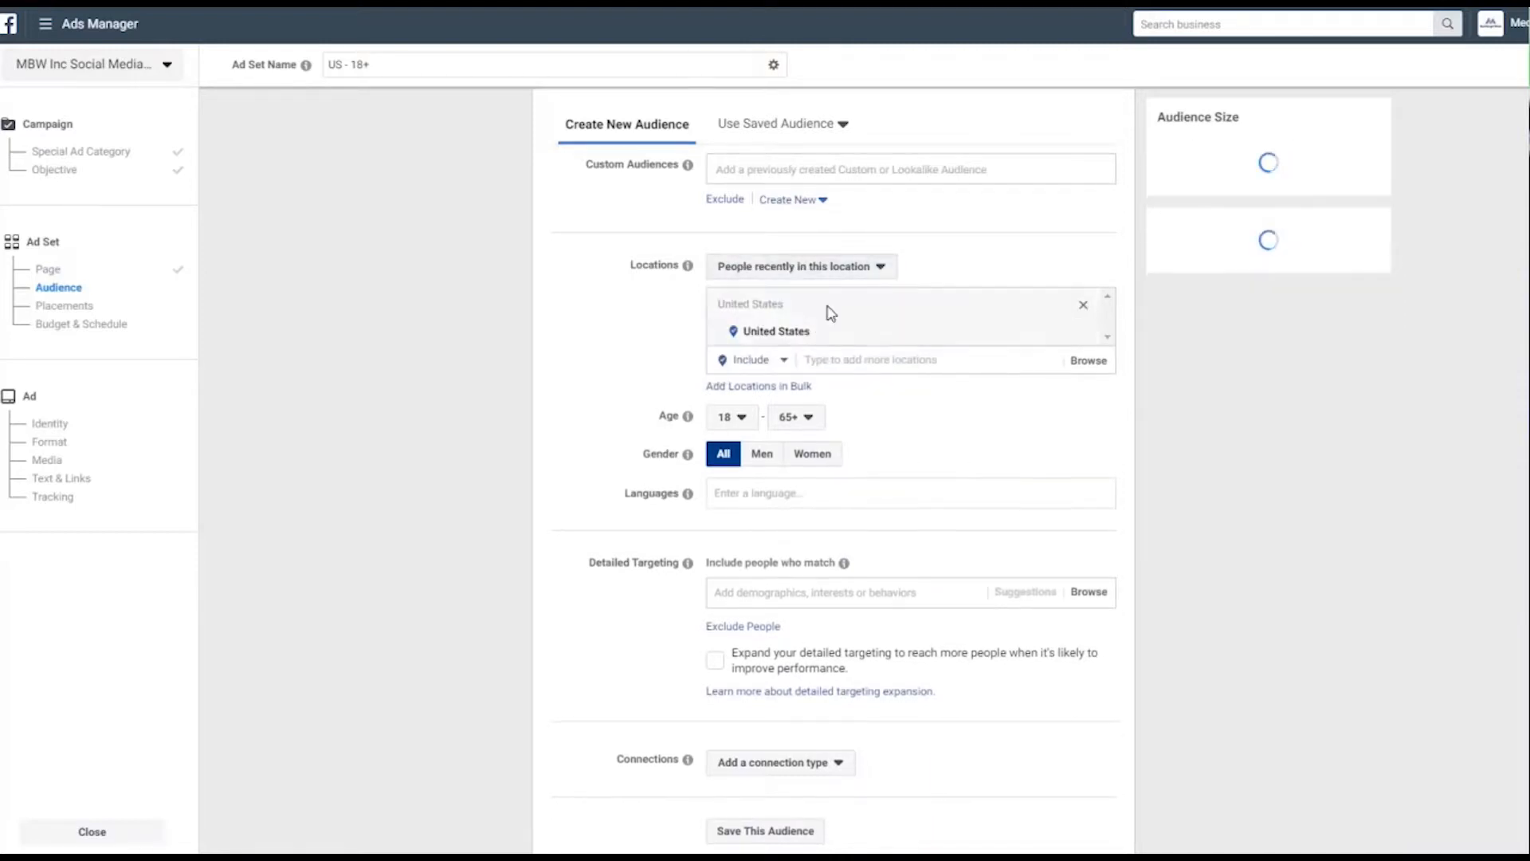
click(872, 271)
click(818, 372)
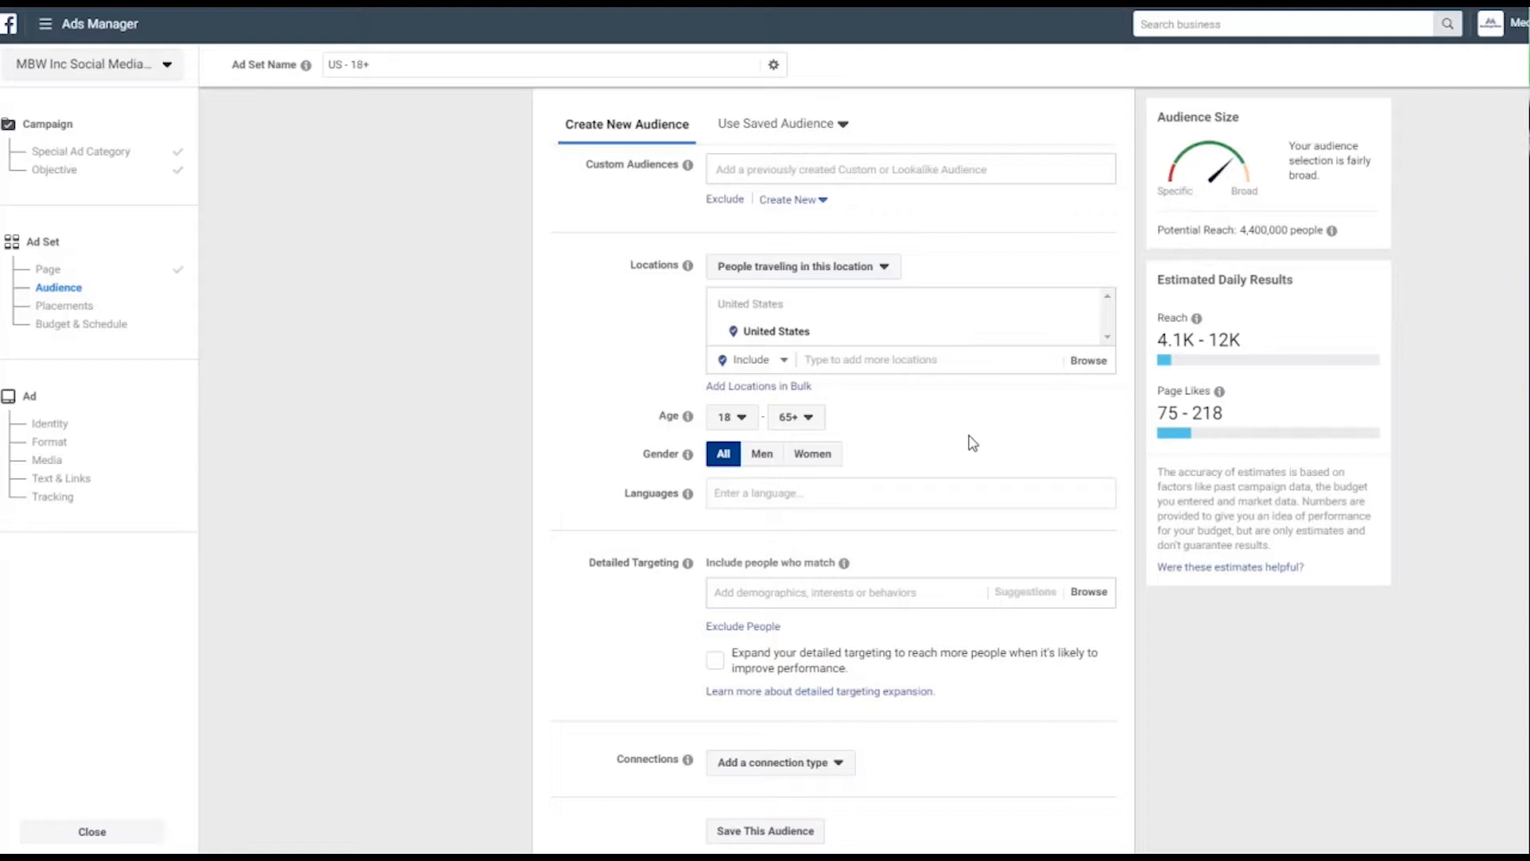
Look over the audience's language and detailed targeting fields and the connection types for Pages, apps and events.
scroll(979, 446, down, 2)
click(758, 310)
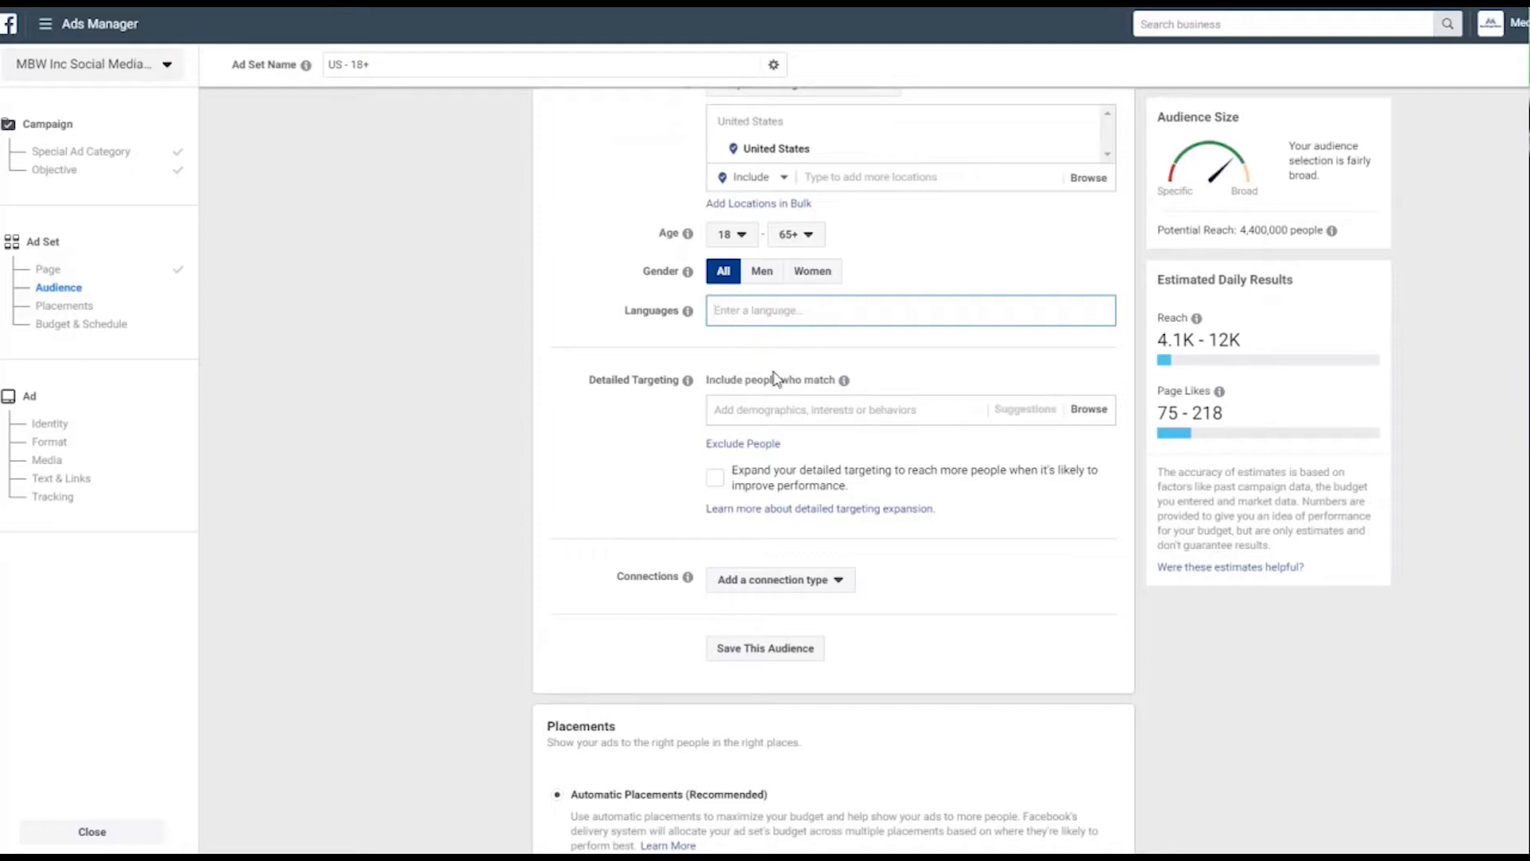
scroll(619, 423, down, 1)
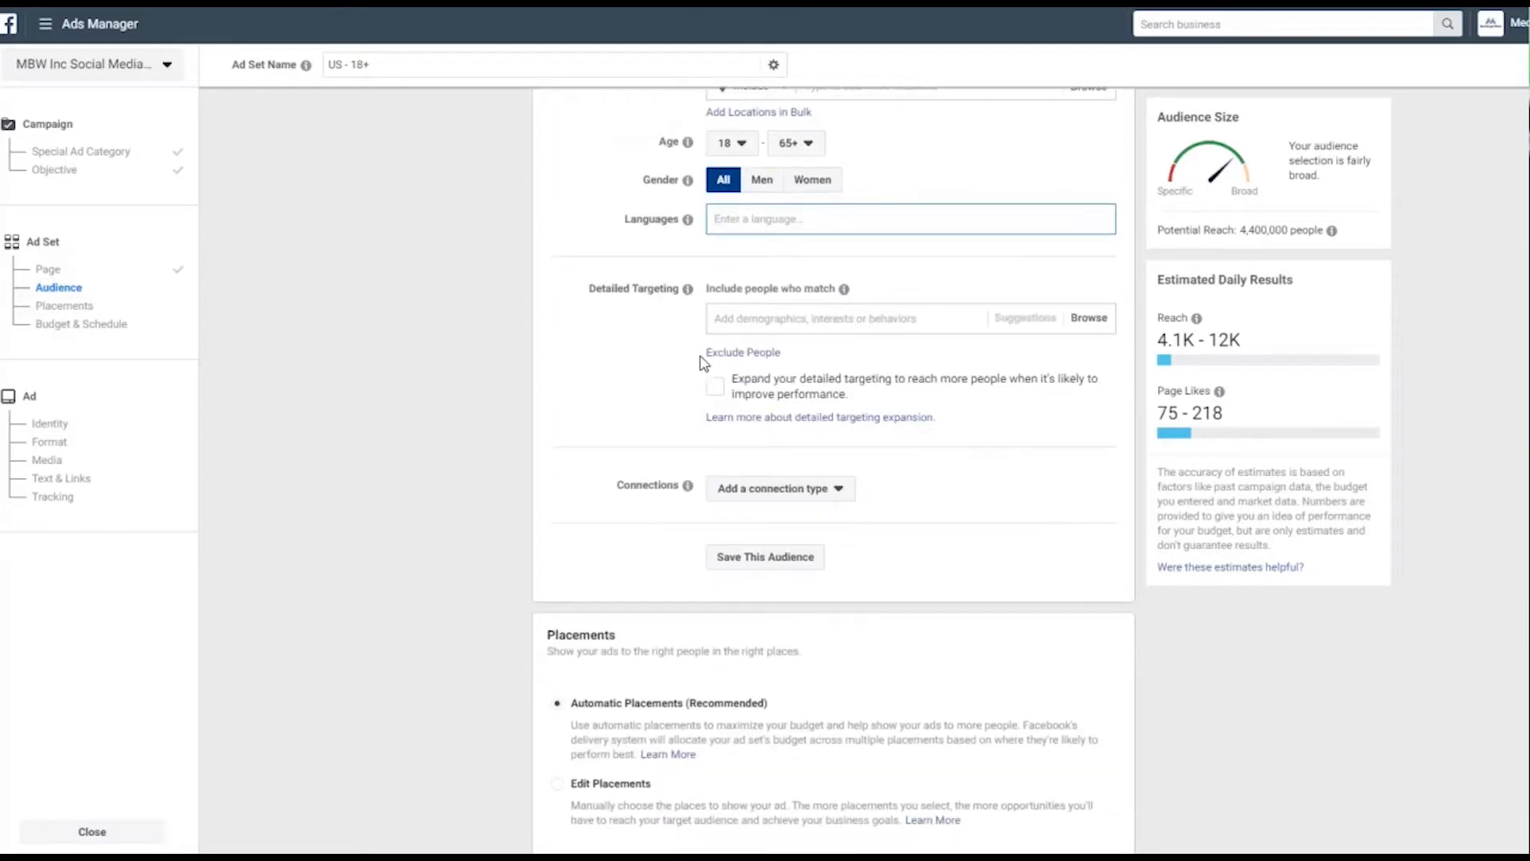
click(773, 317)
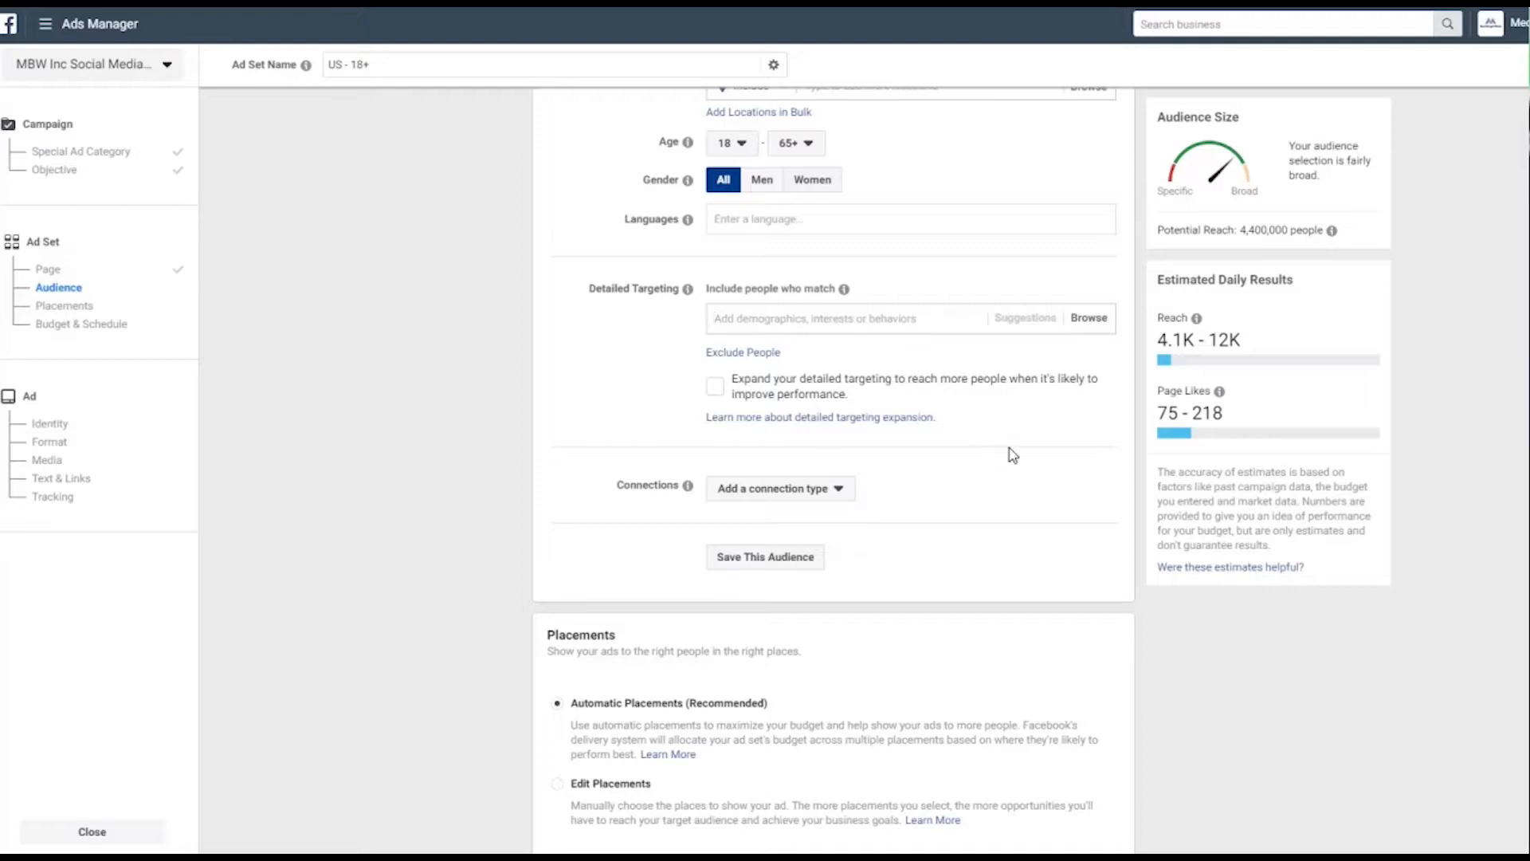
click(834, 489)
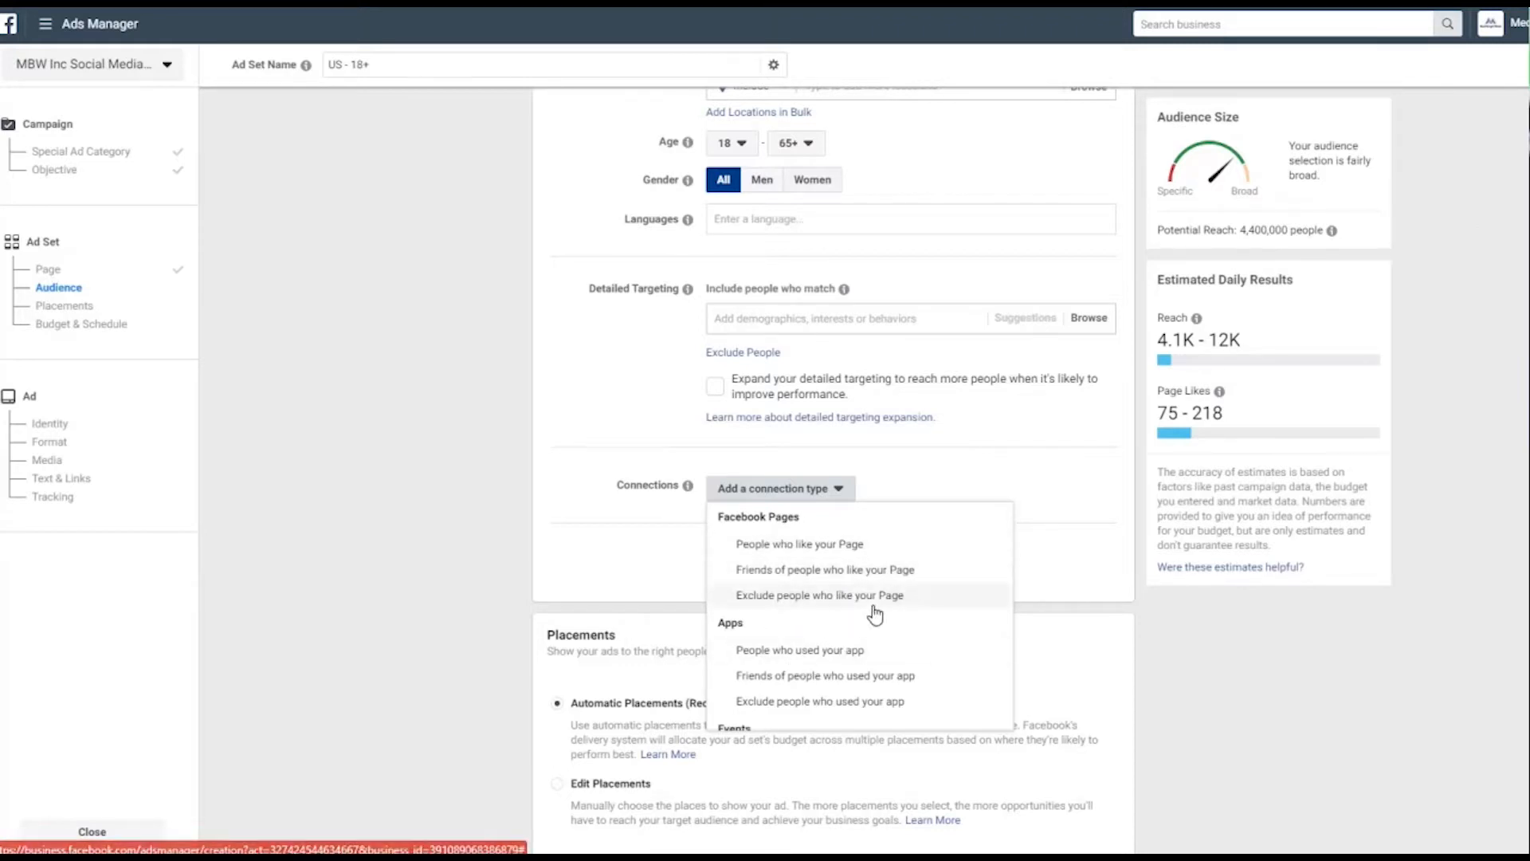
scroll(861, 637, down, 2)
scroll(877, 630, down, 1)
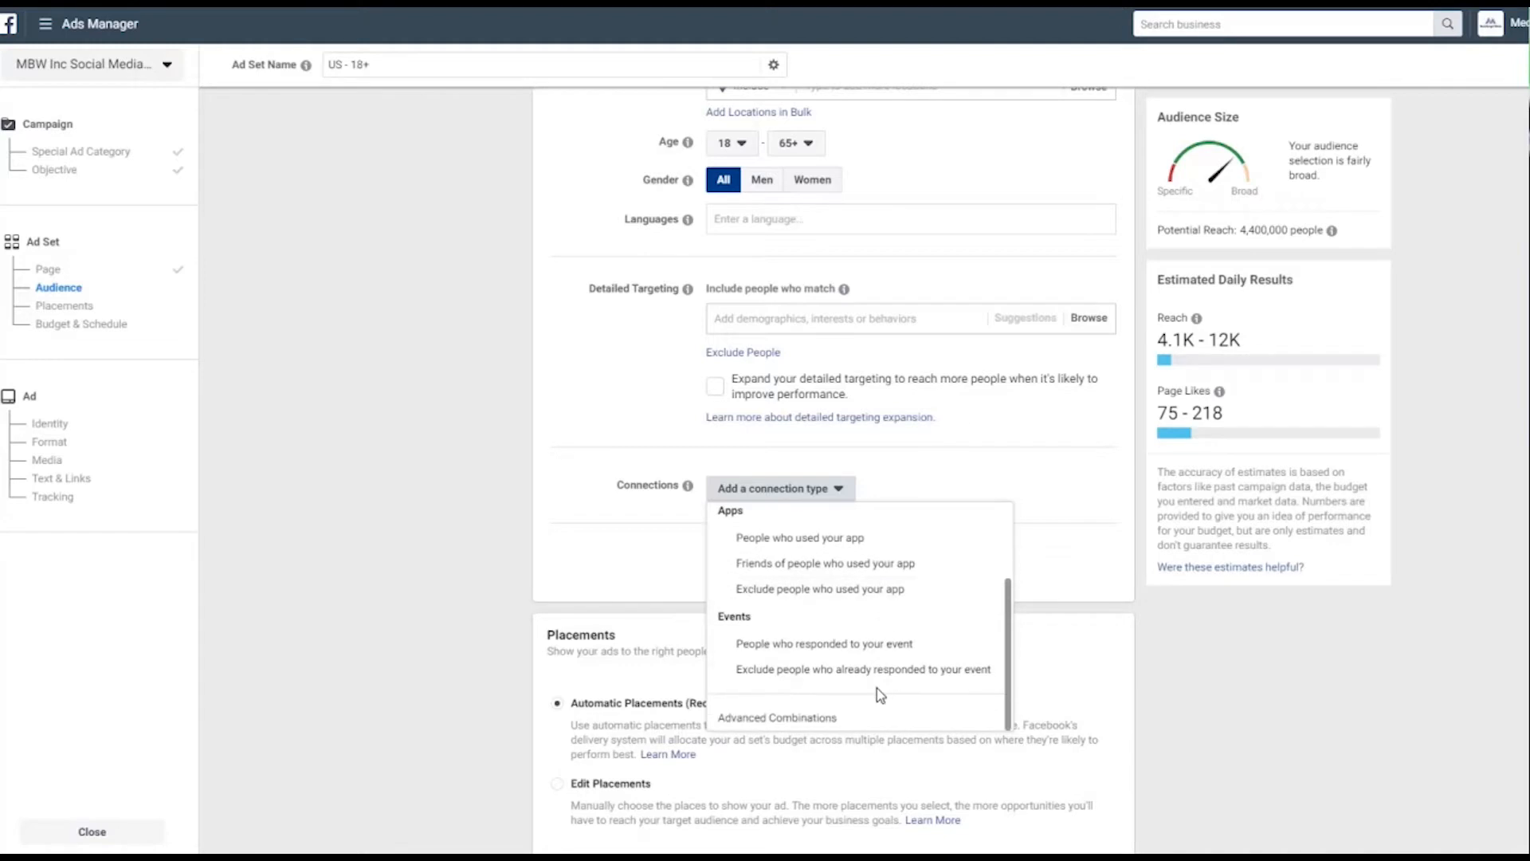
click(429, 520)
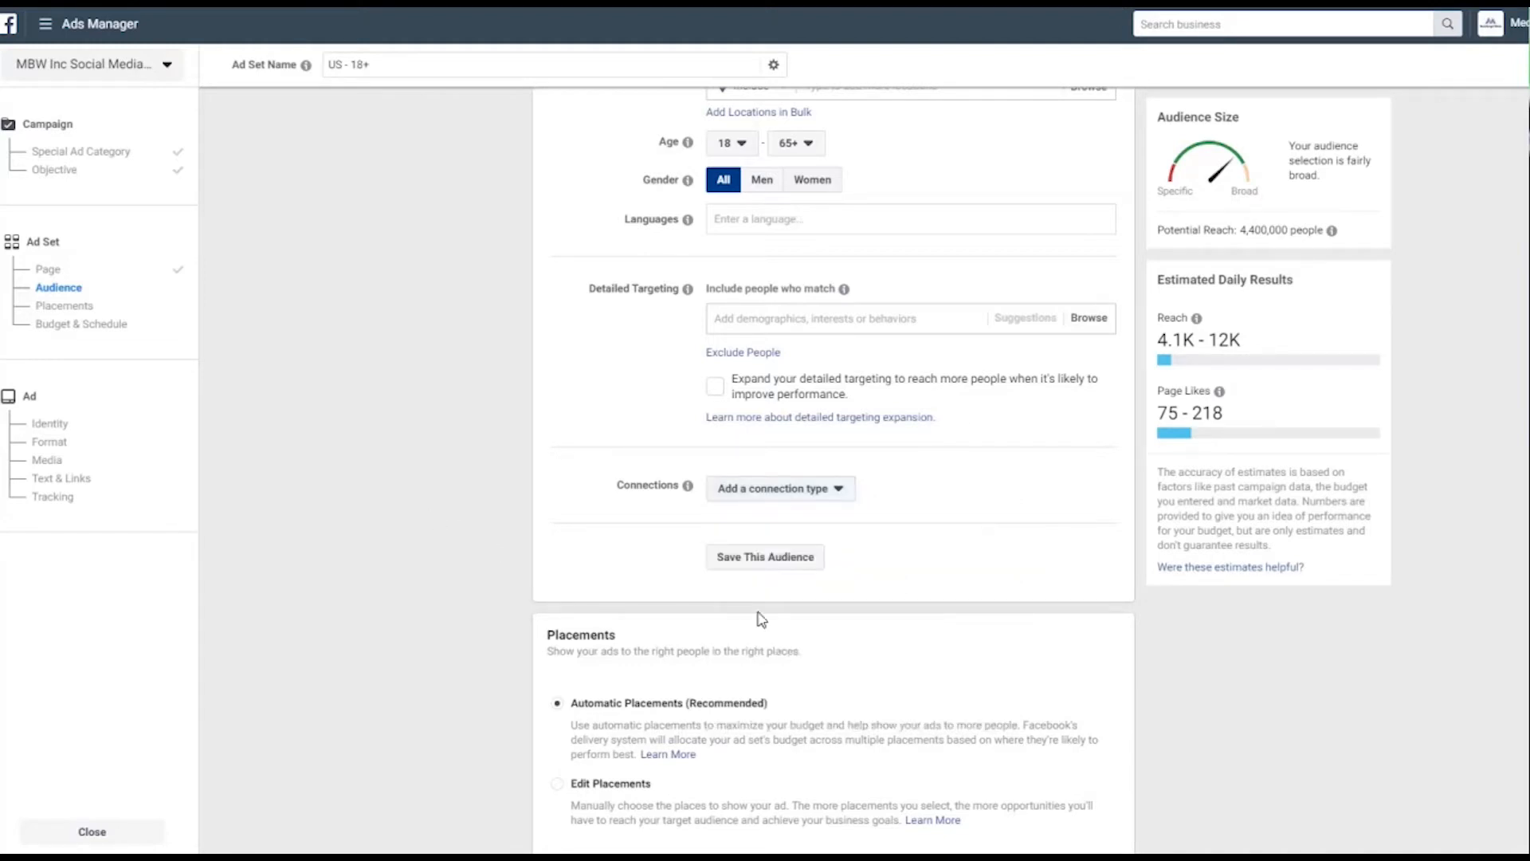
Switch to the Boost Post dialog and examine its placements, duration, budget and preview options for comparison with the ad set.
scroll(877, 637, down, 5)
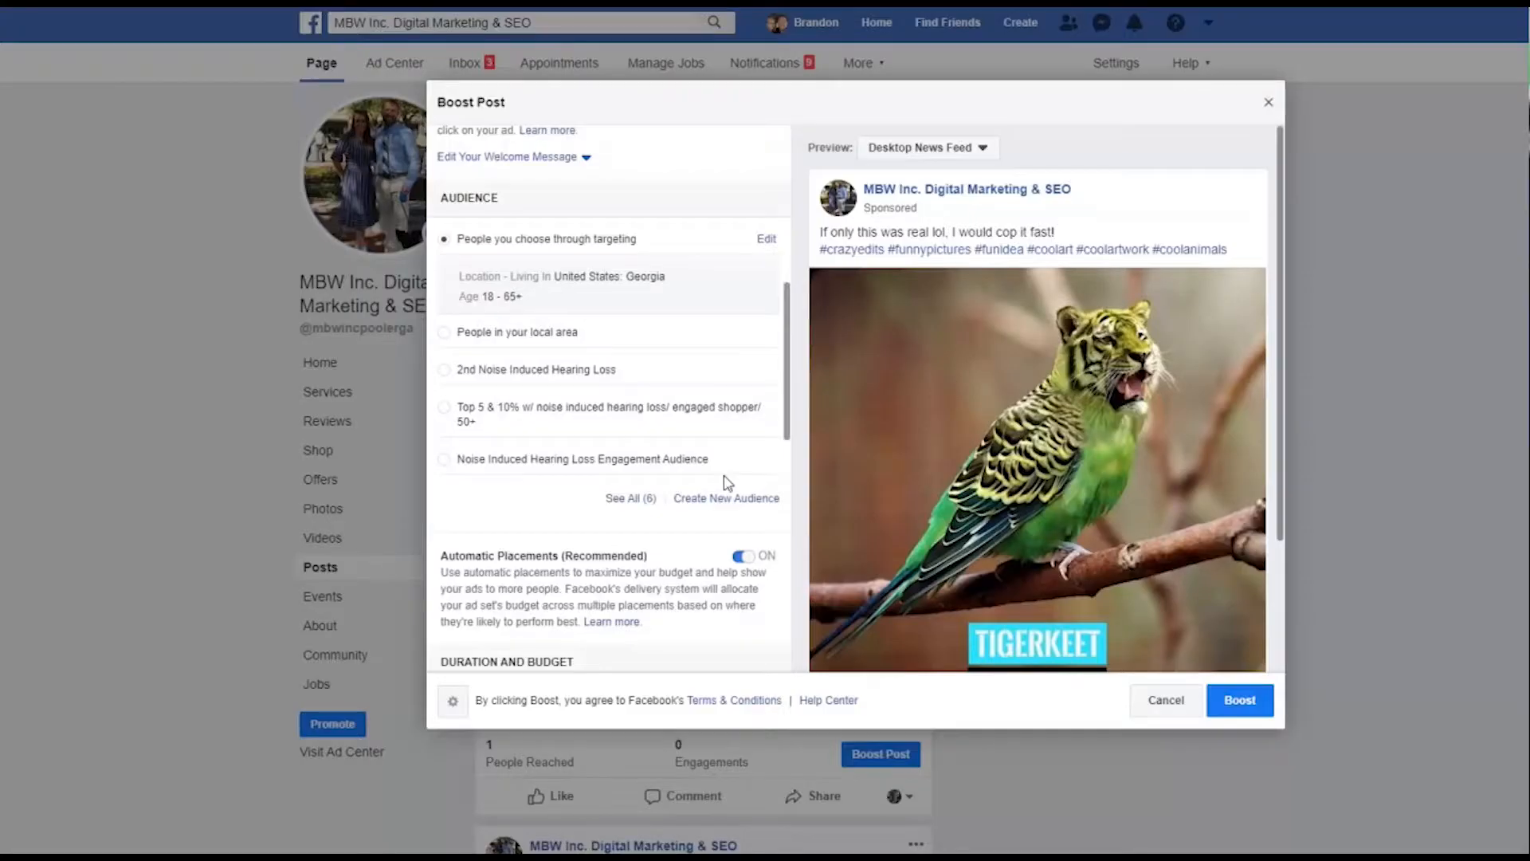
scroll(717, 482, down, 3)
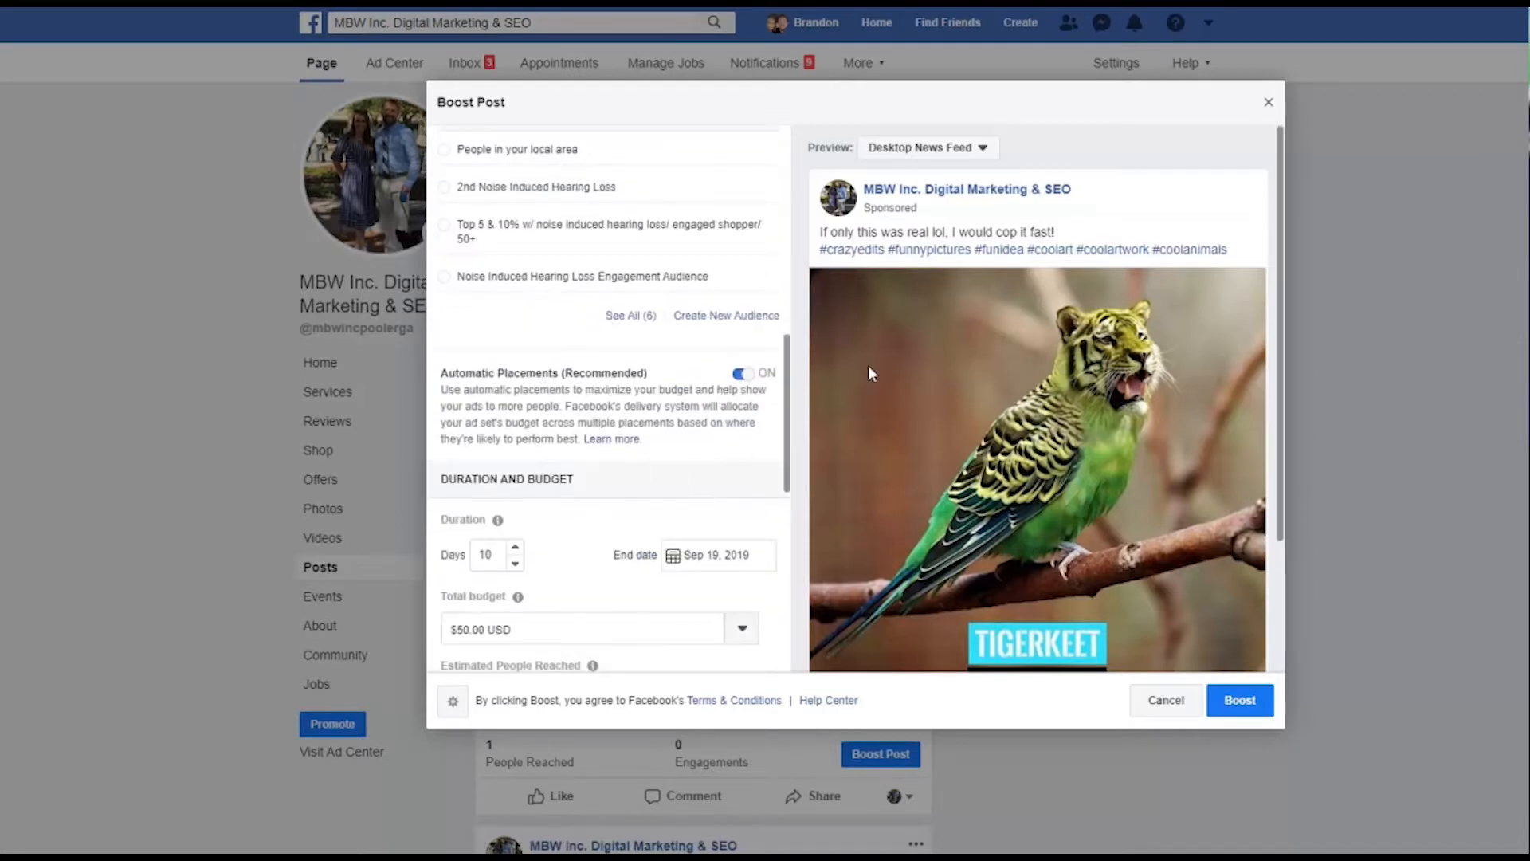
click(963, 148)
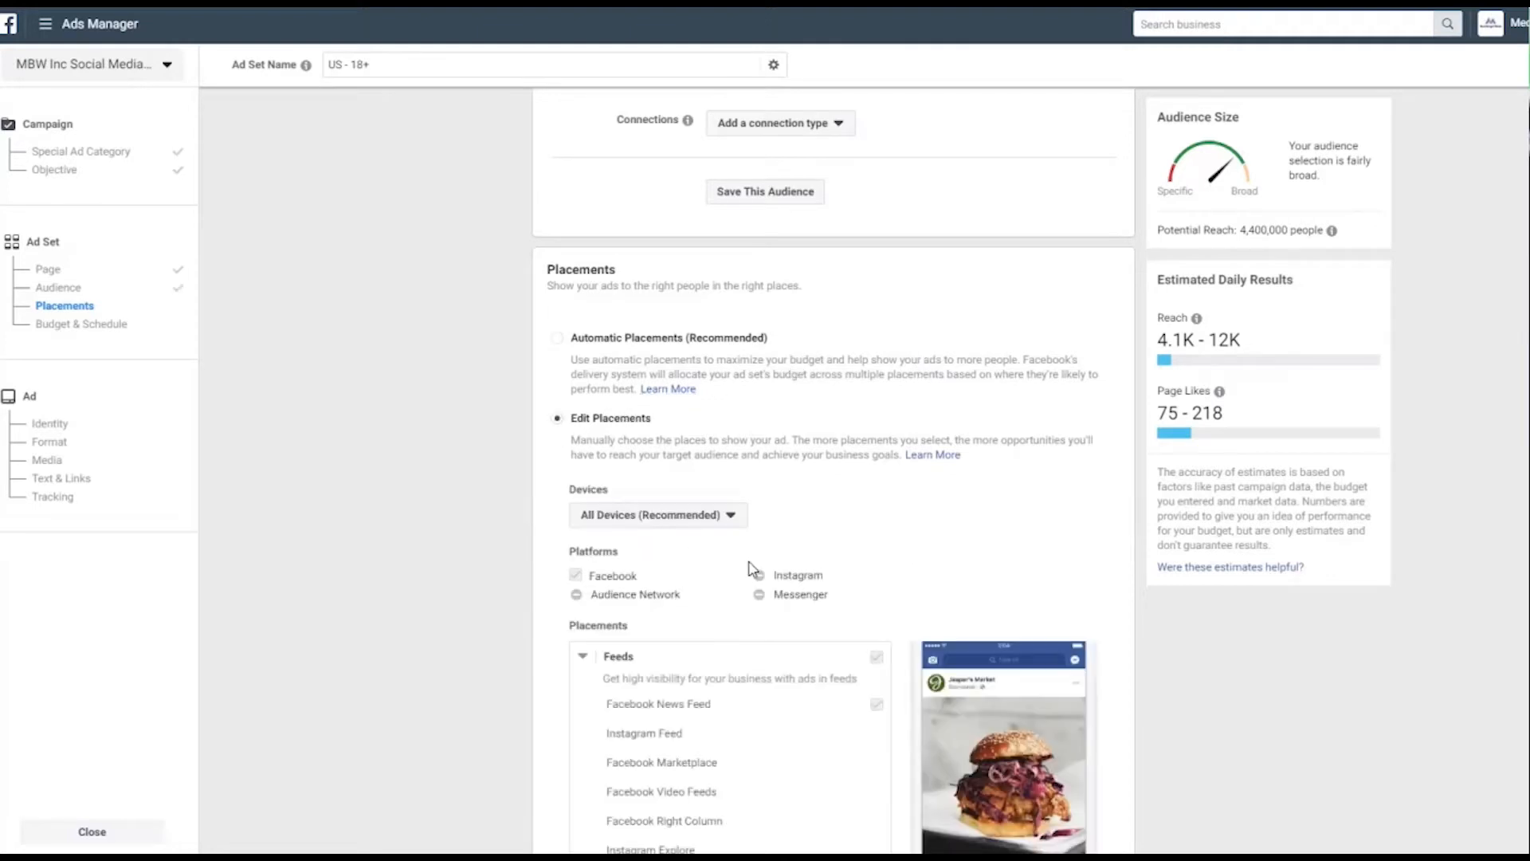
Examine the ad set's manual placement options, from Feeds to Apps and Sites, plus the mobile device and content exclusion settings.
scroll(859, 559, down, 4)
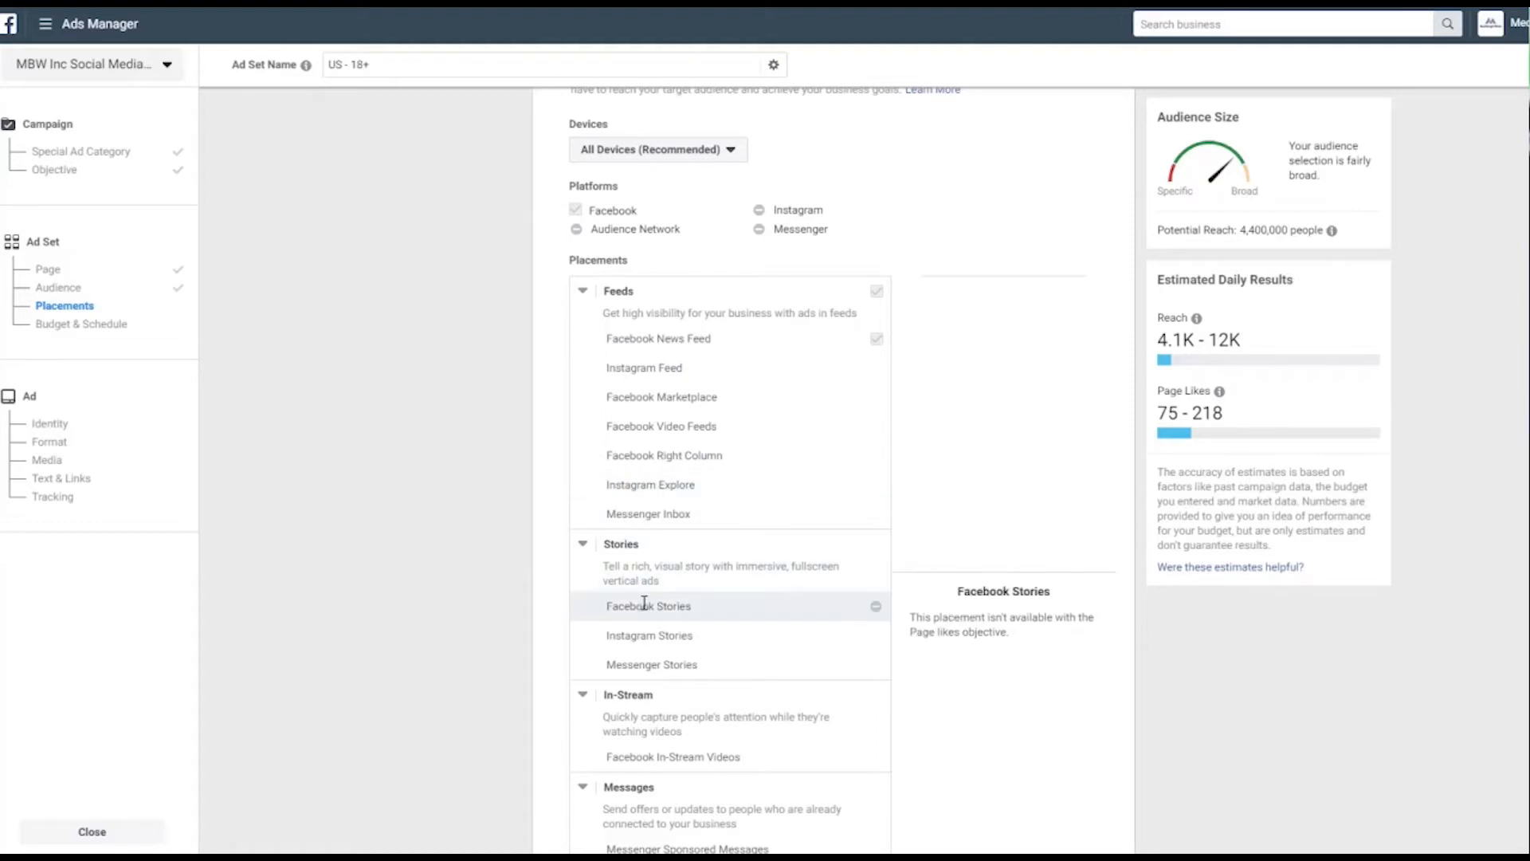
scroll(677, 590, down, 2)
scroll(749, 662, down, 2)
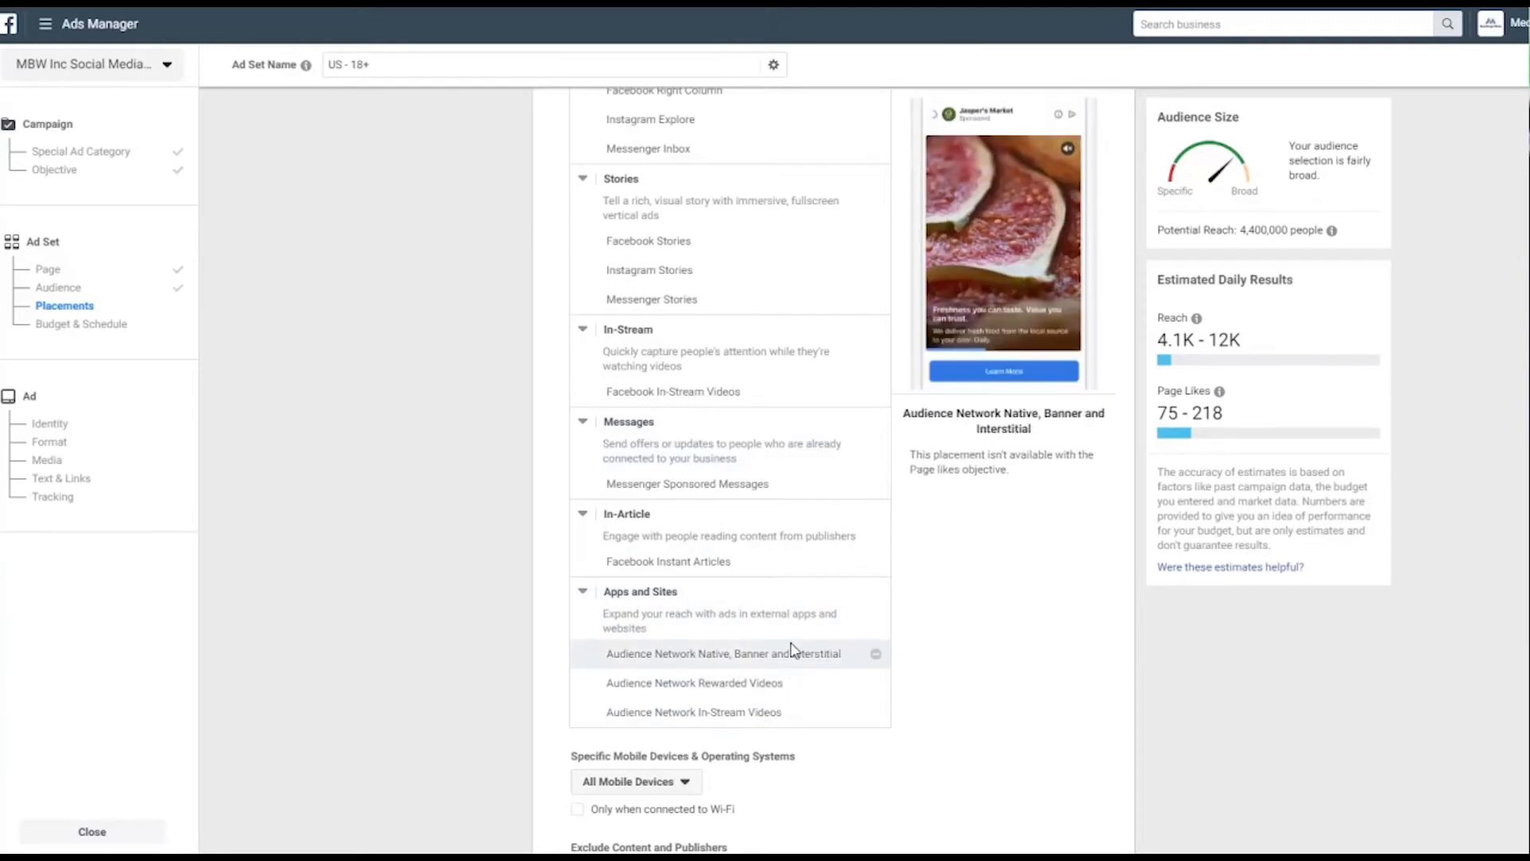
scroll(414, 550, down, 1)
scroll(413, 549, down, 3)
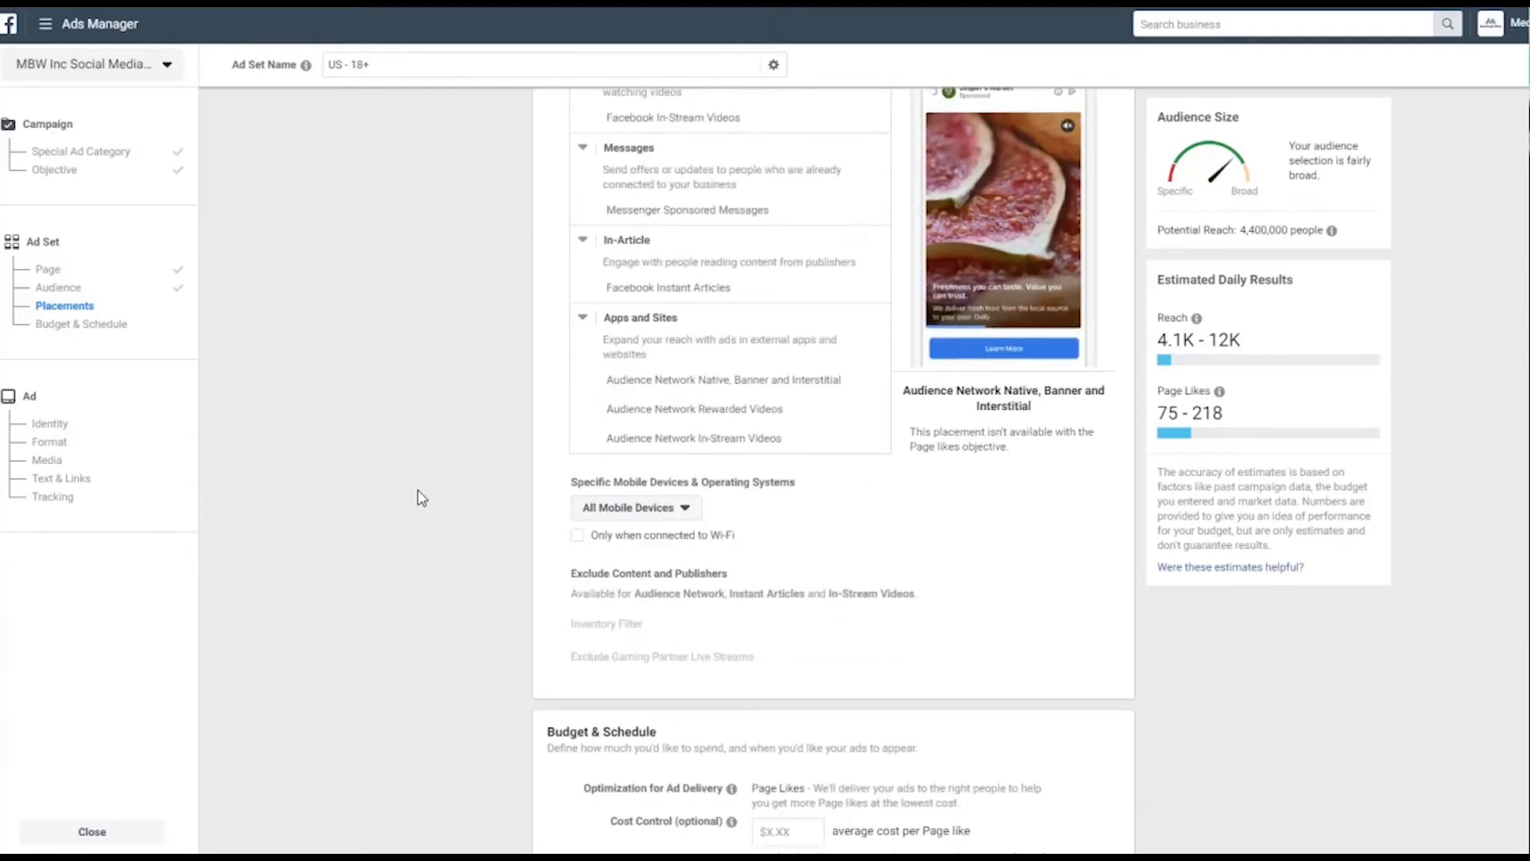
scroll(458, 478, down, 2)
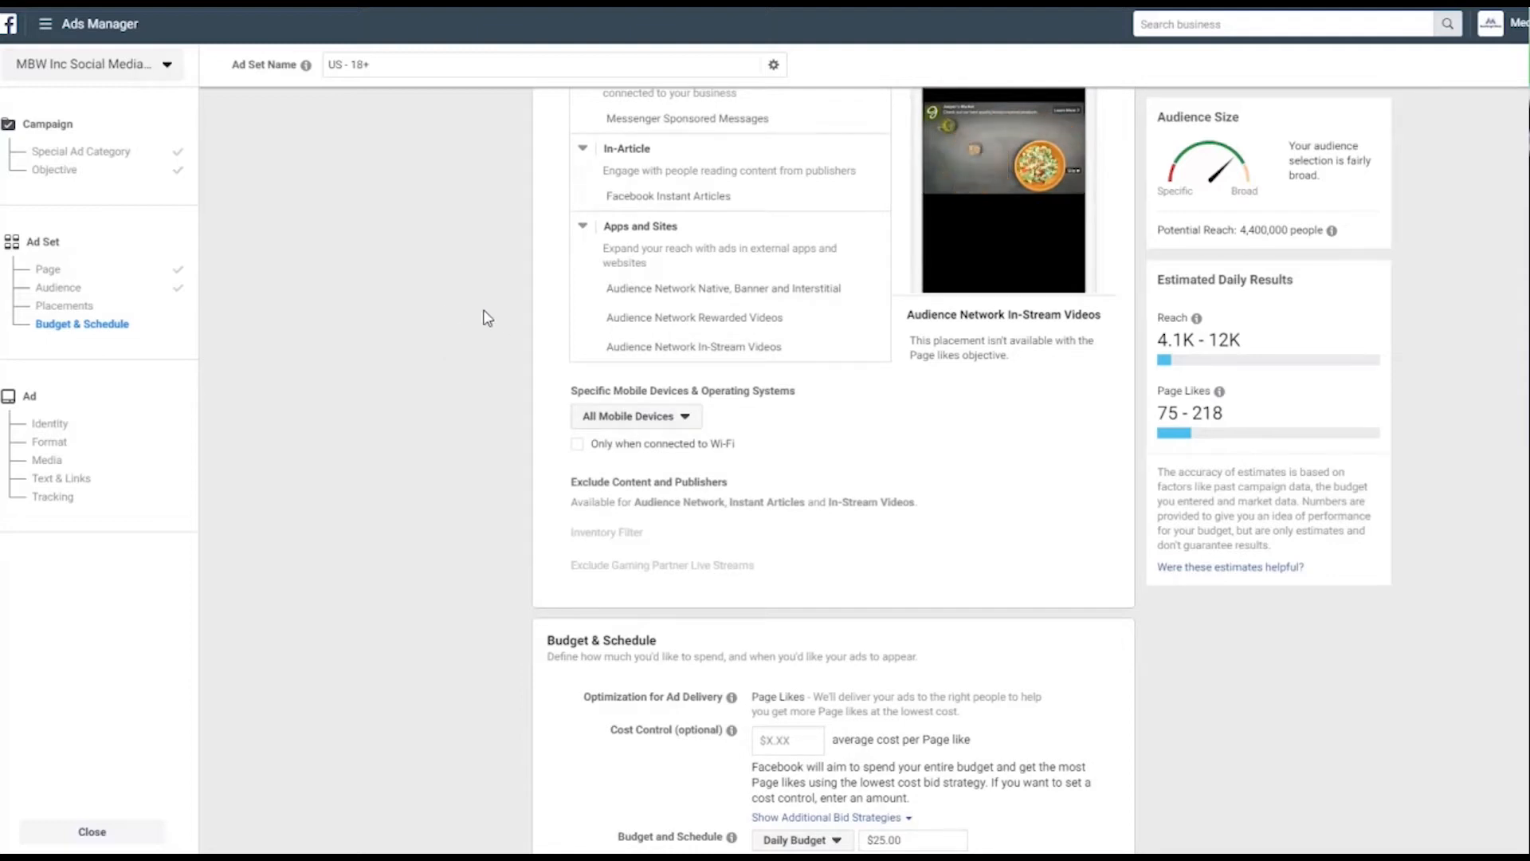
scroll(487, 494, up, 3)
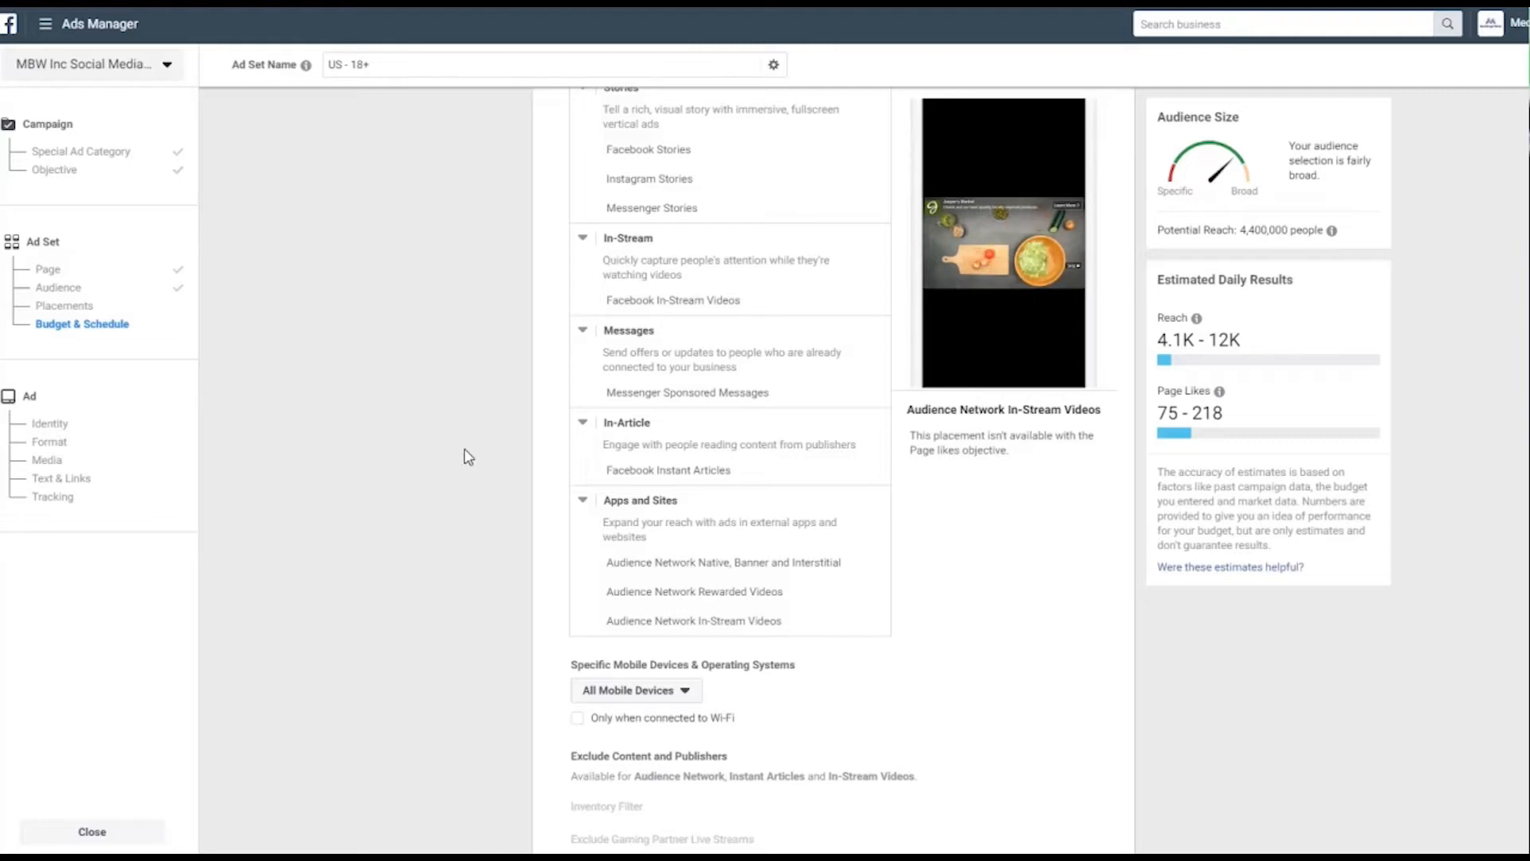
scroll(442, 502, down, 1)
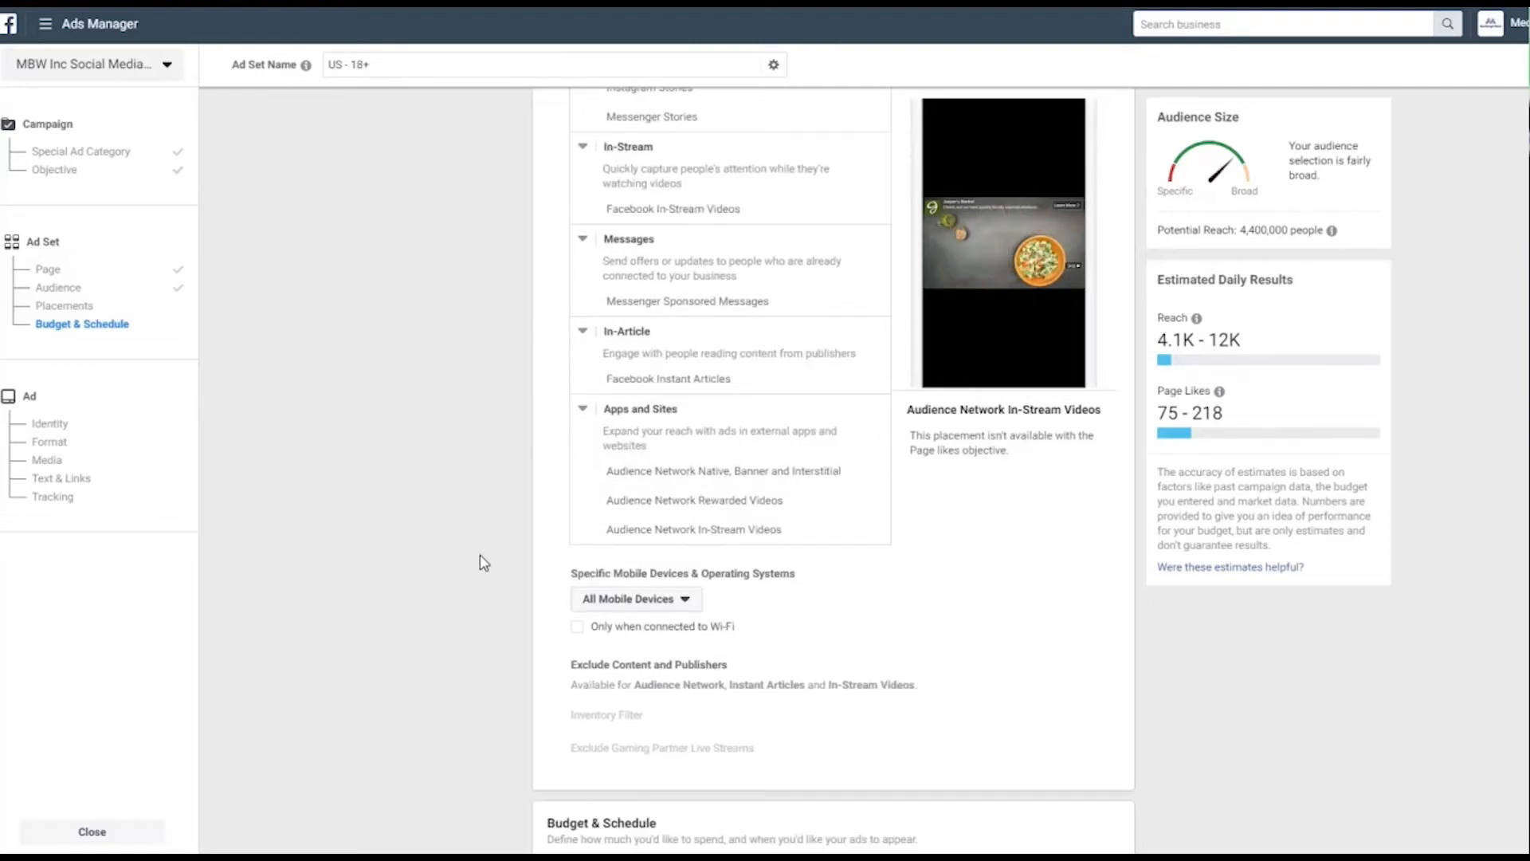
scroll(469, 424, down, 1)
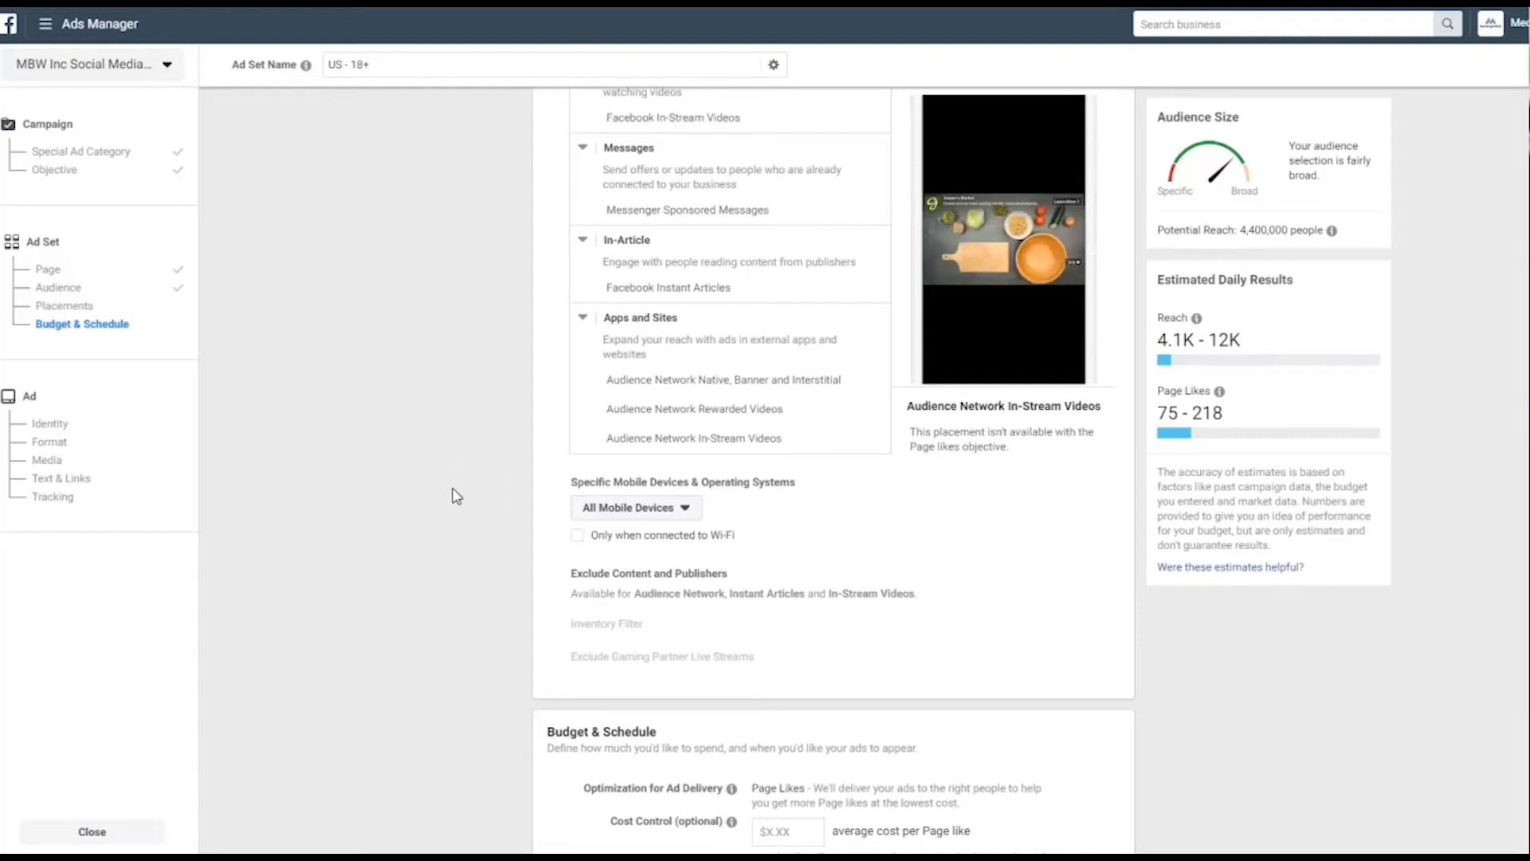
Change the ad set's budget type to Lifetime Budget and review its schedule and delivery settings.
scroll(446, 490, down, 3)
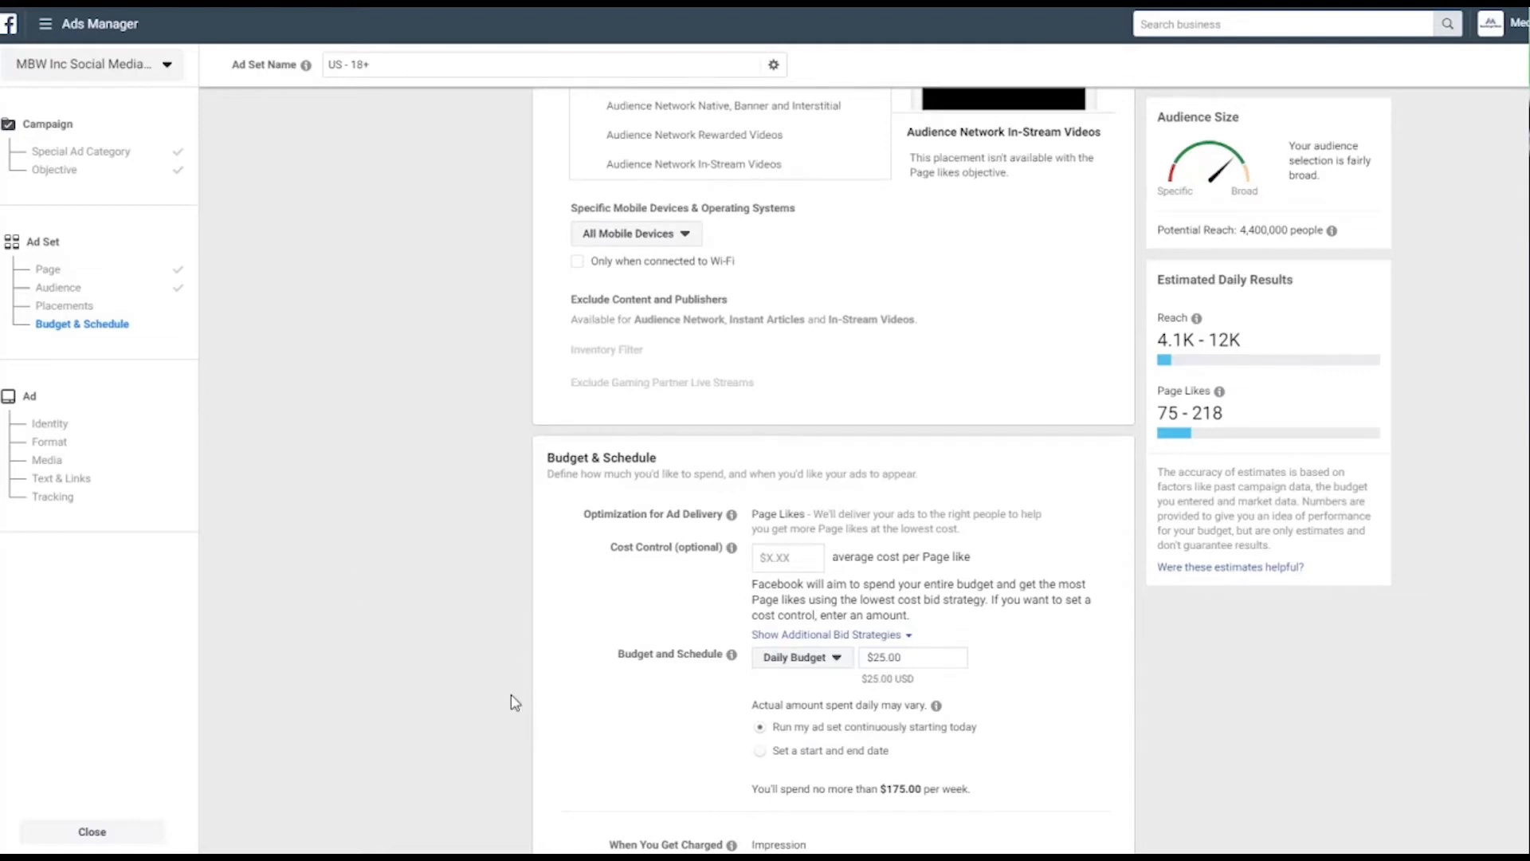
scroll(512, 700, down, 1)
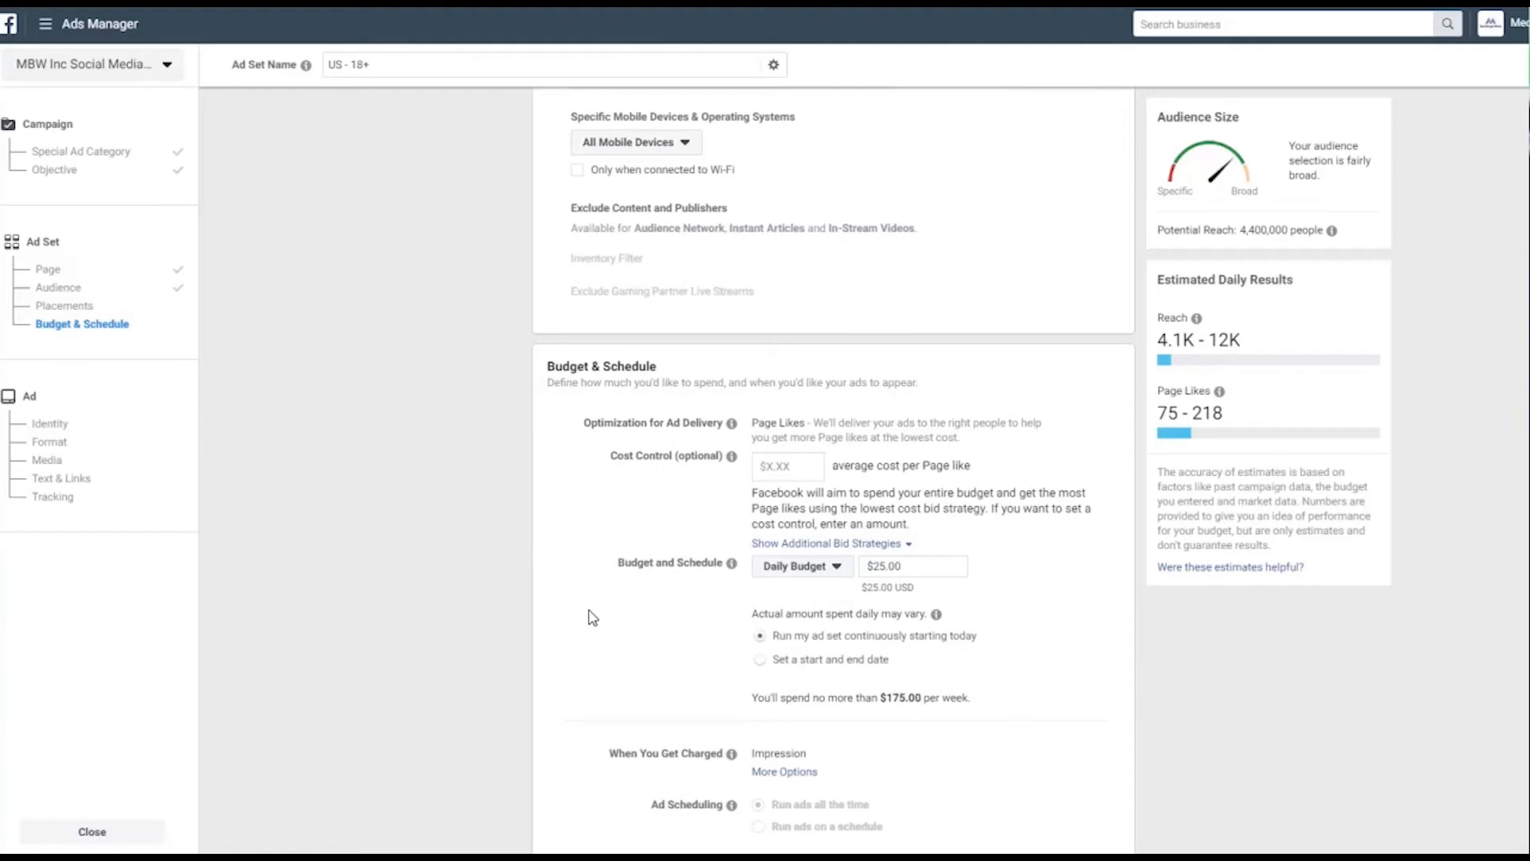
scroll(660, 566, down, 1)
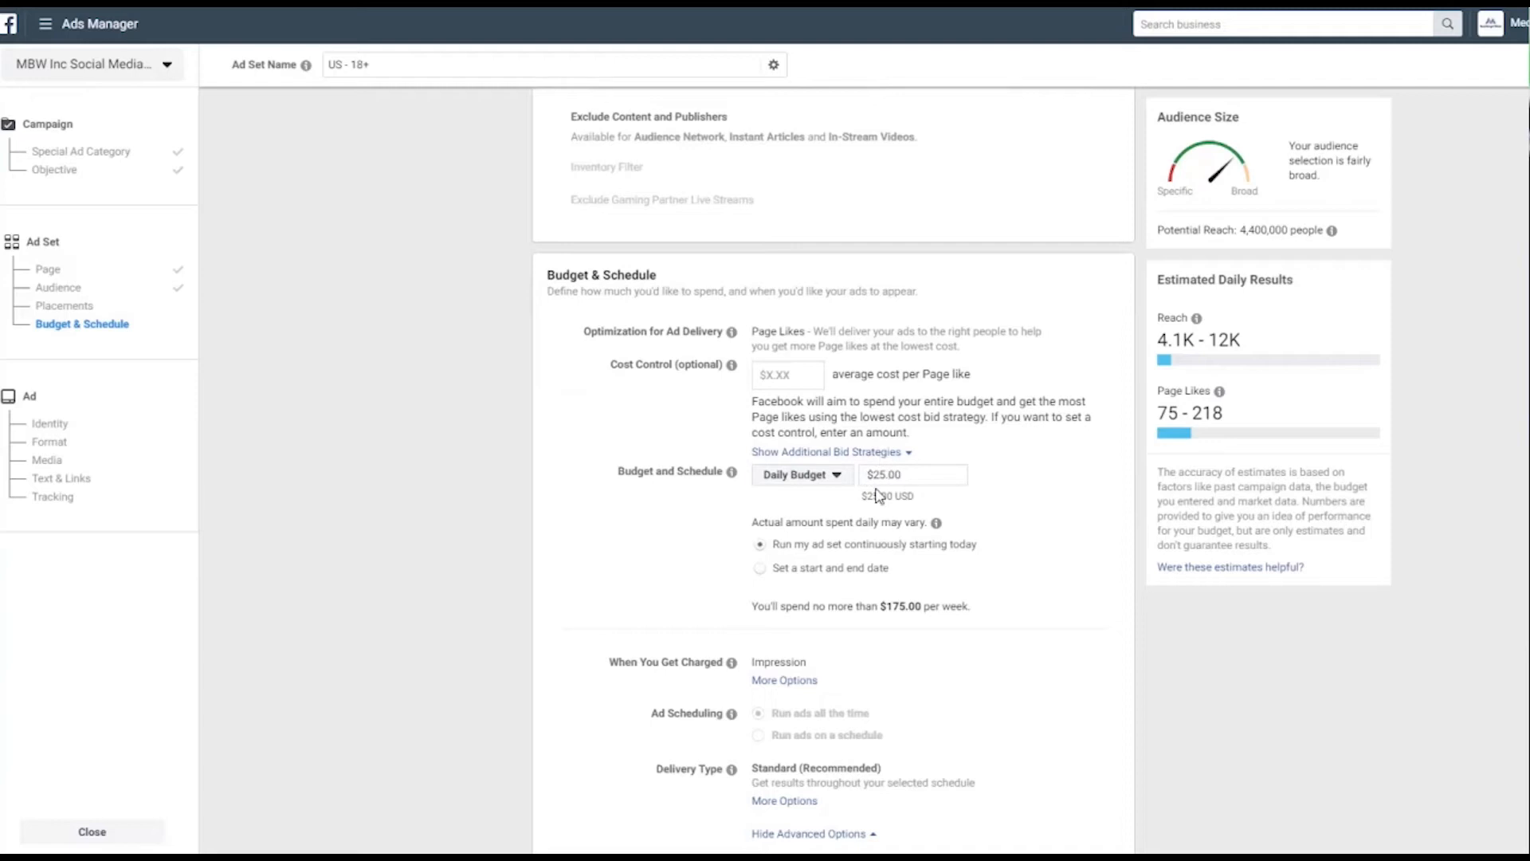
click(829, 475)
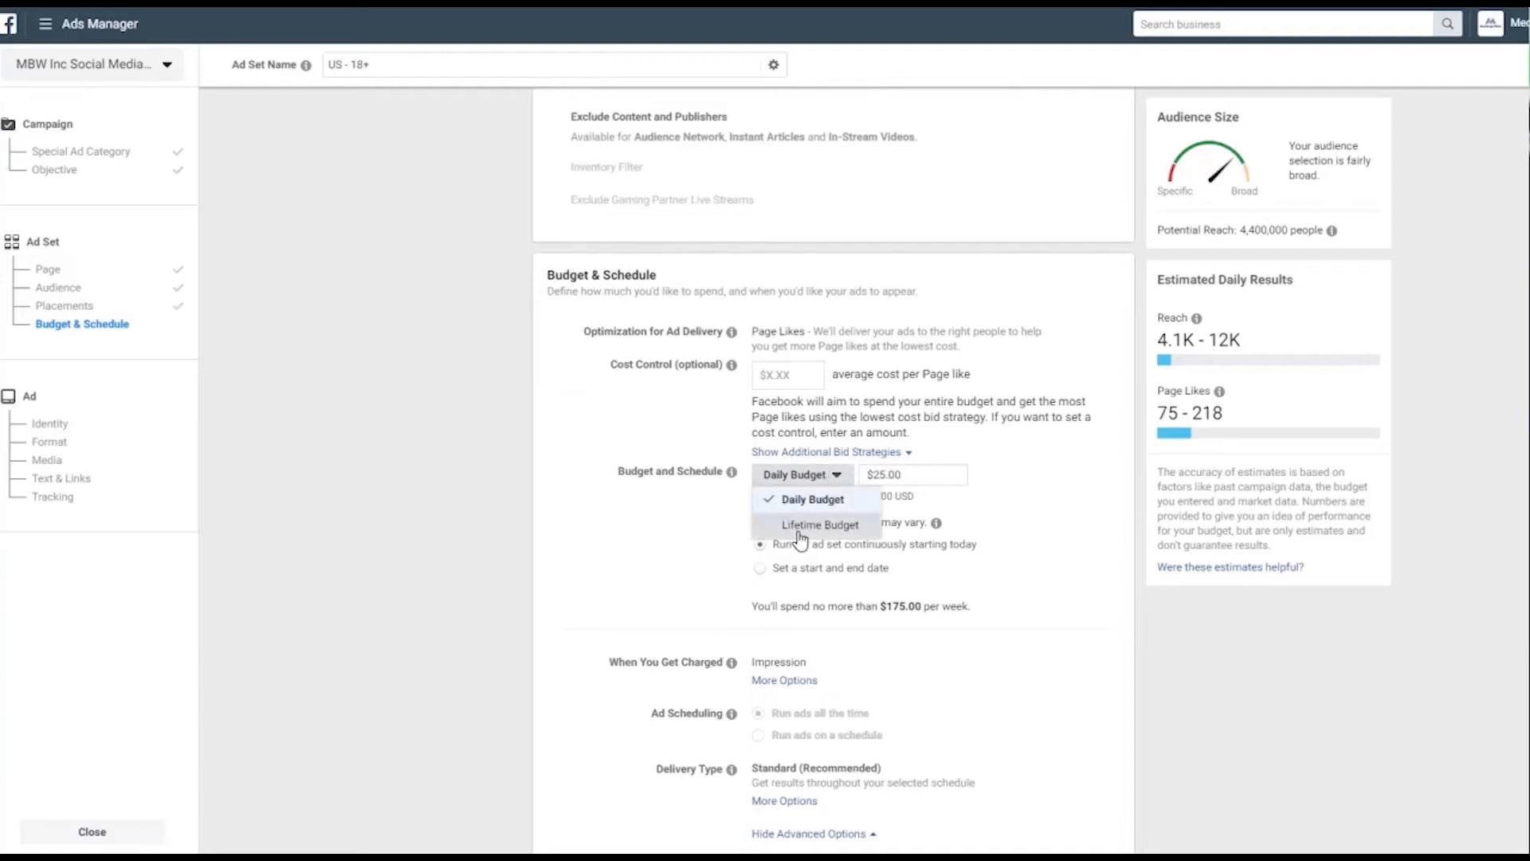
click(800, 537)
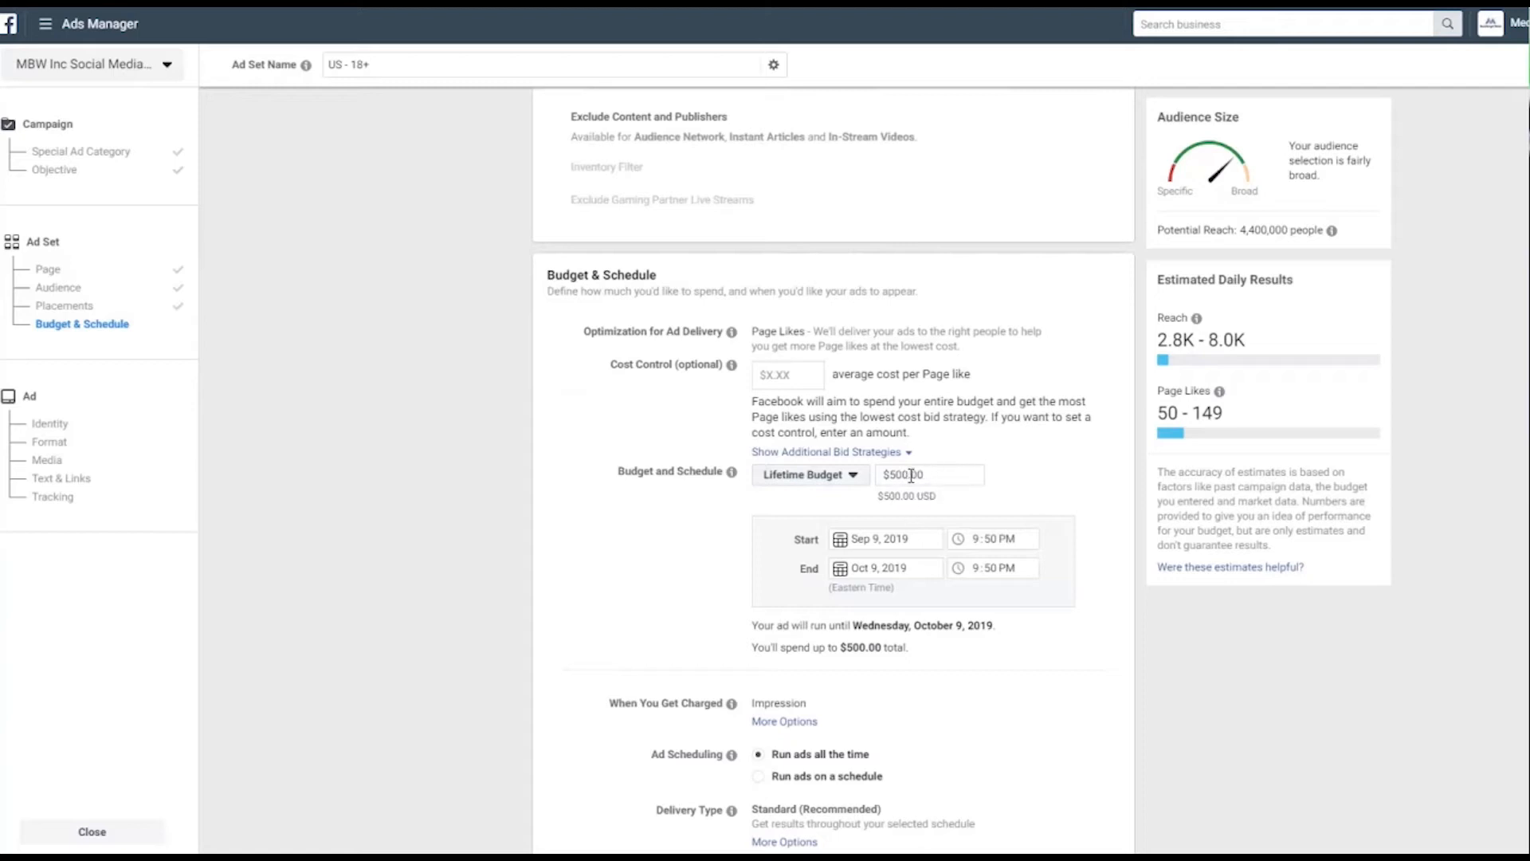
scroll(930, 470, down, 1)
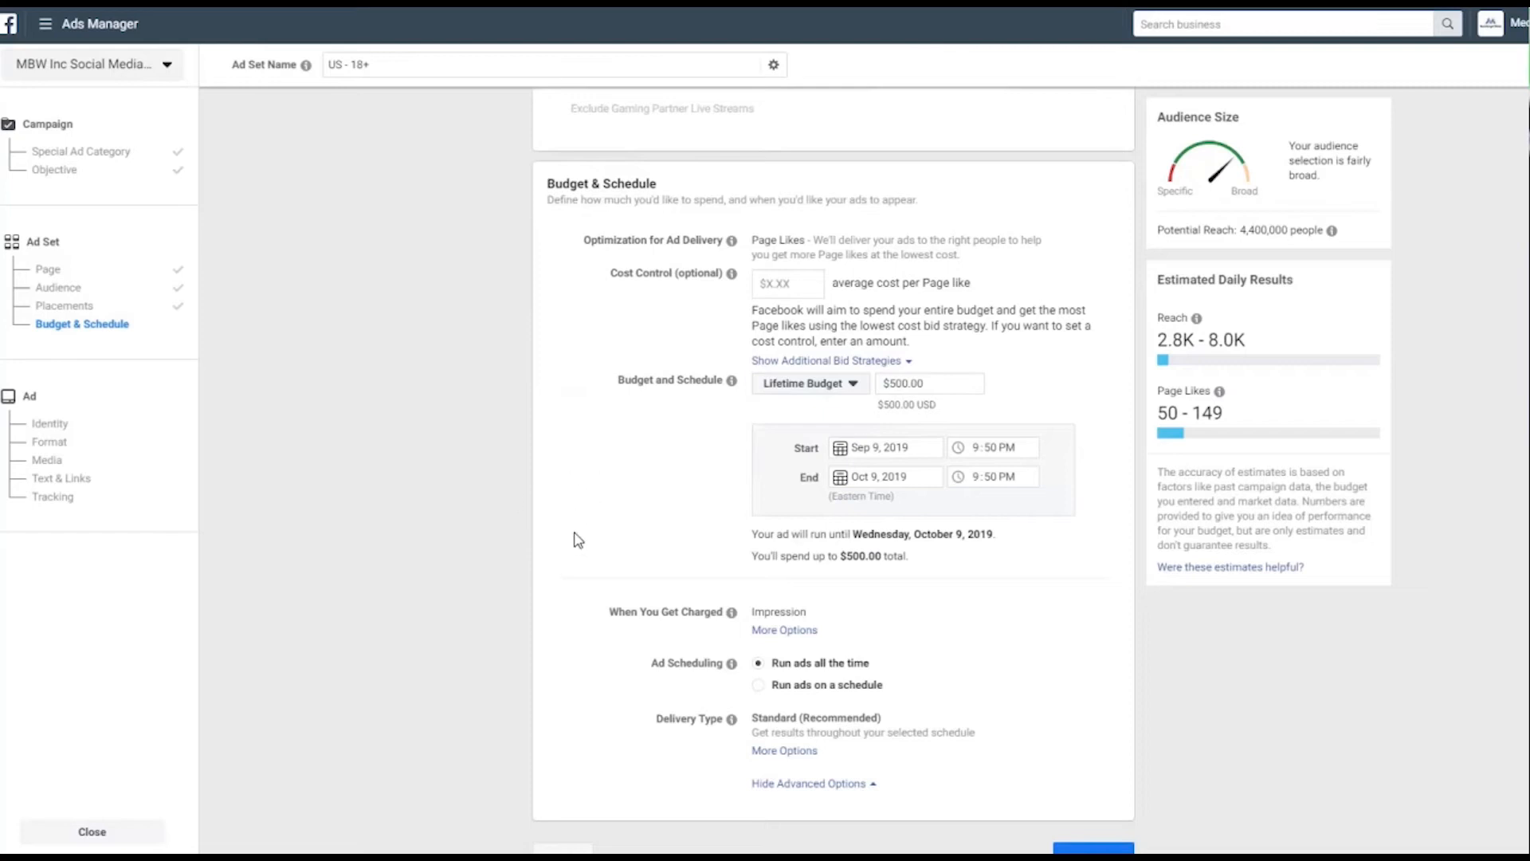
Set the ad set to run ads on a schedule and select the hours from 5 am to 10 pm for every day.
click(757, 685)
scroll(741, 734, down, 3)
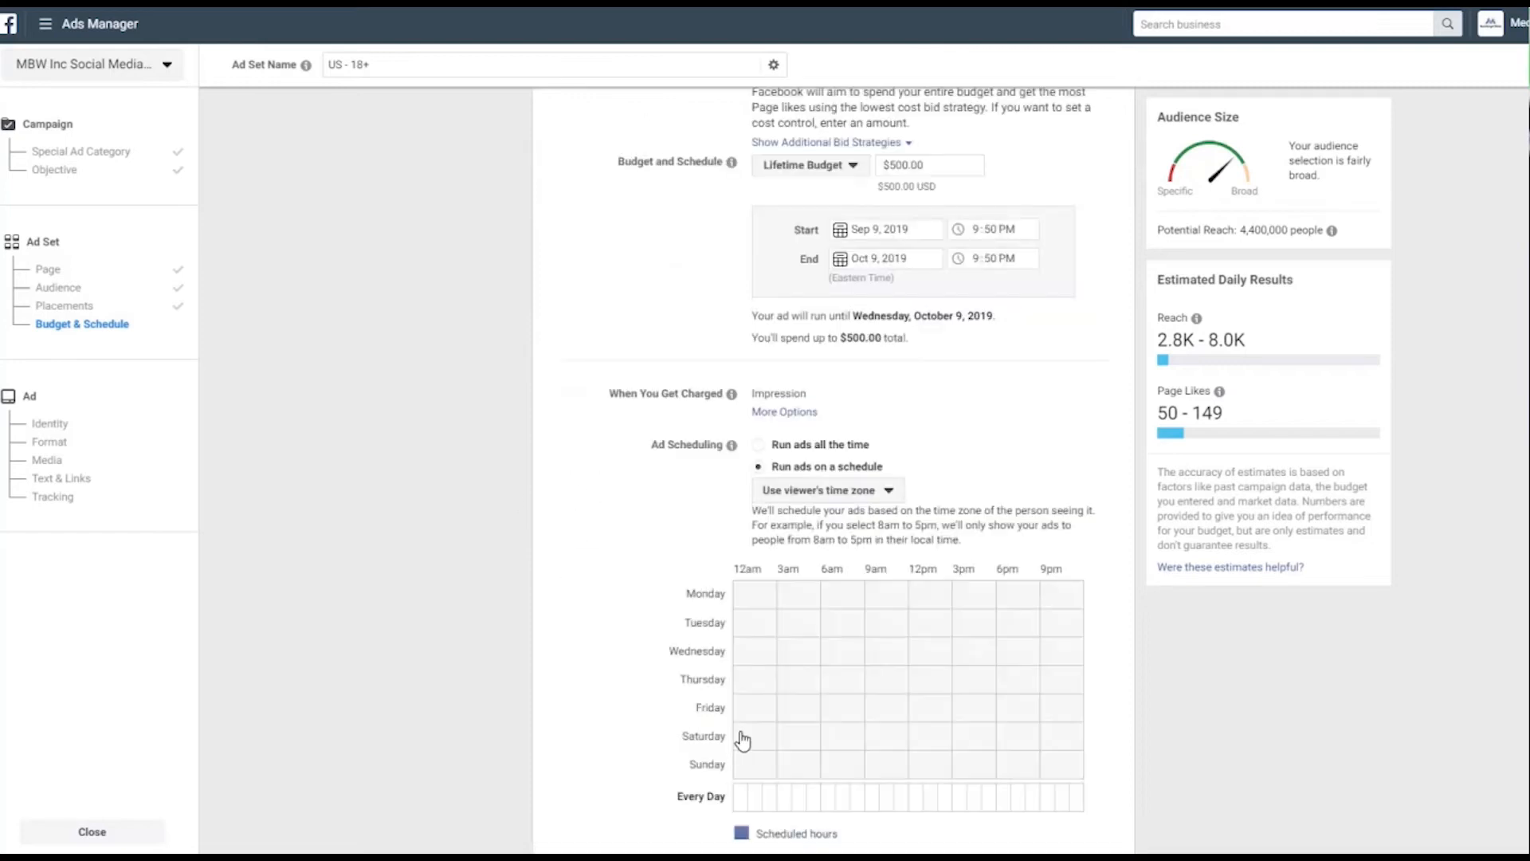
click(813, 799)
drag(813, 805, 926, 814)
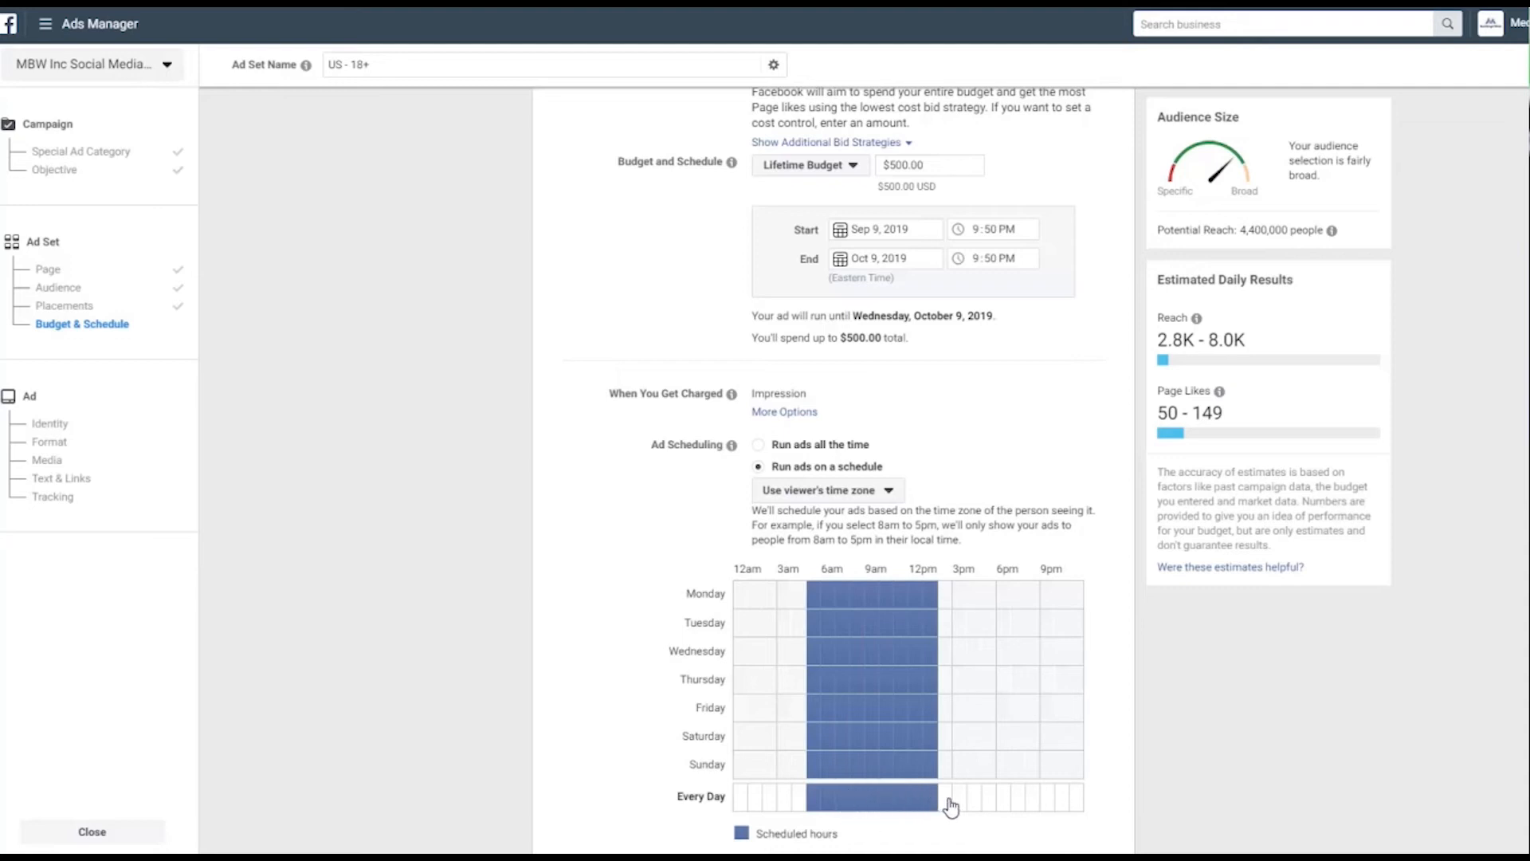
drag(950, 806, 1052, 815)
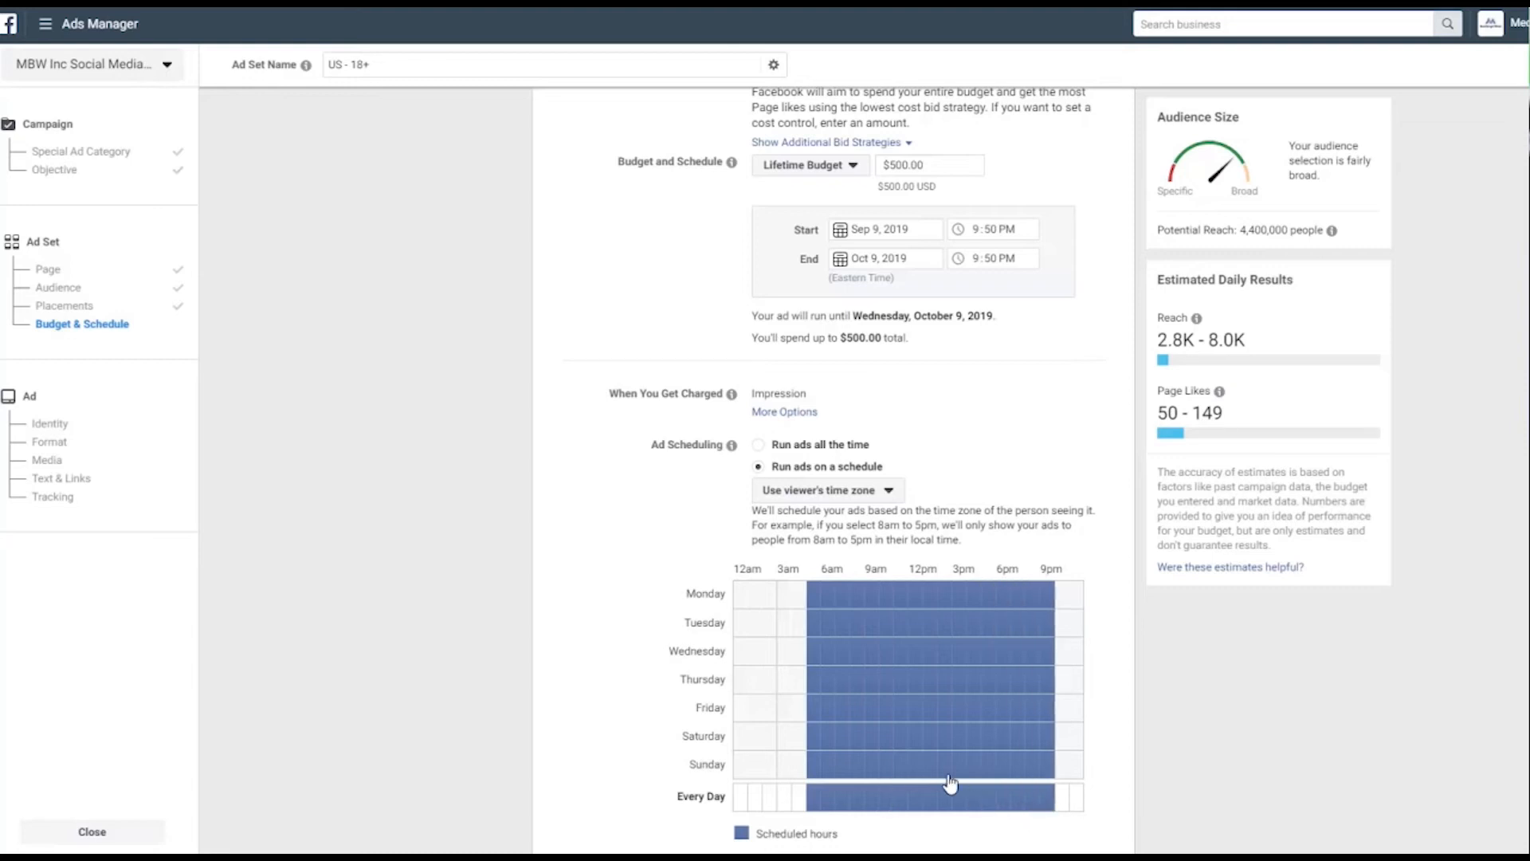
Add the 2 am hour to the every-day ad schedule and clear the 5 am hour.
click(769, 800)
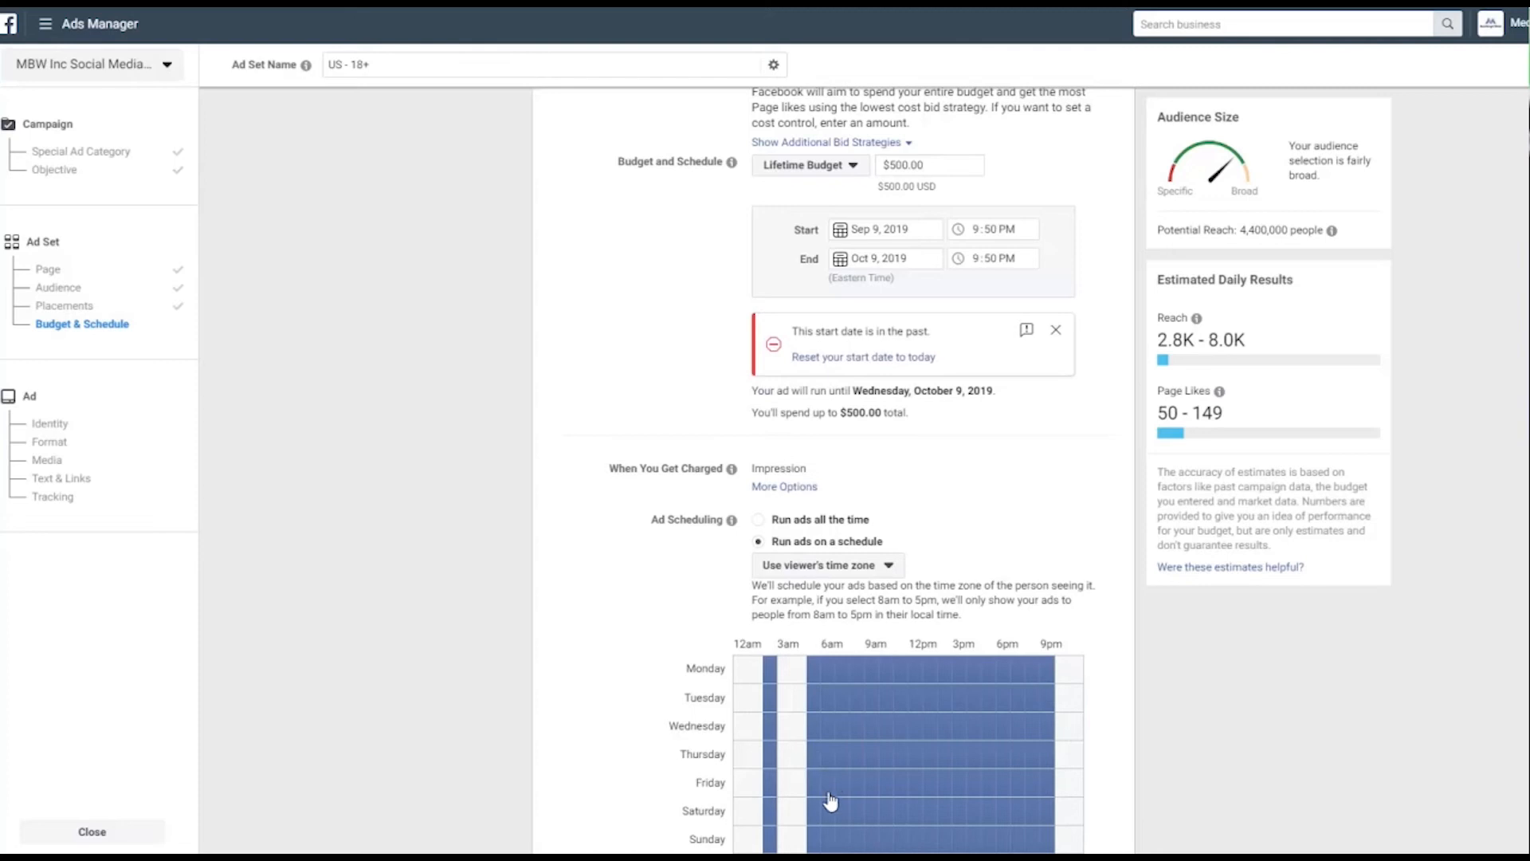
scroll(446, 536, down, 1)
scroll(446, 536, down, 1)
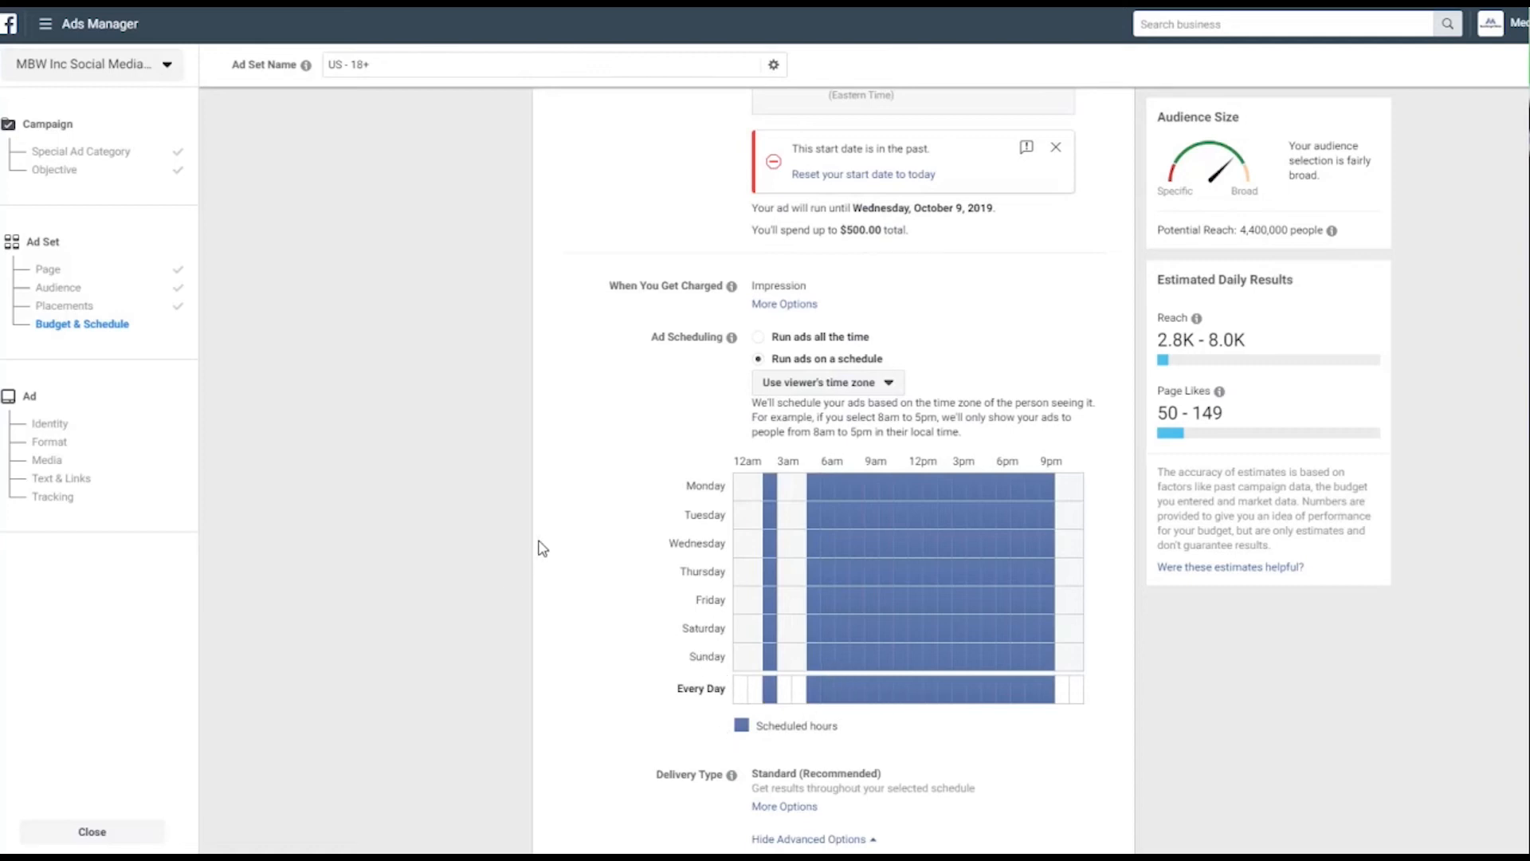
click(813, 698)
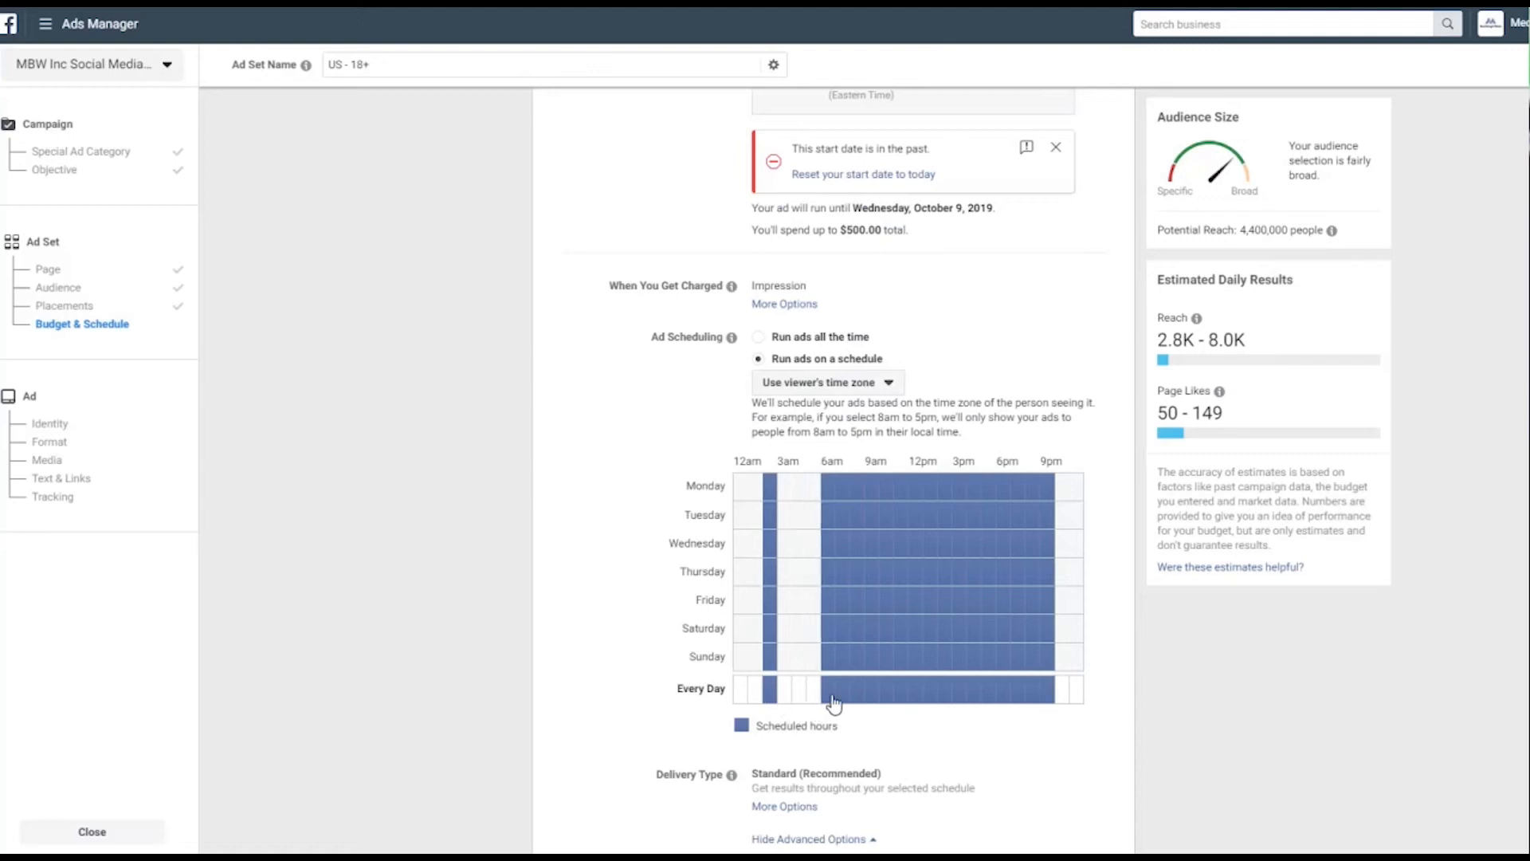
Clear the every-day scheduled hours from 6 am to 10 am and select them again.
click(829, 698)
click(841, 698)
click(857, 698)
click(872, 698)
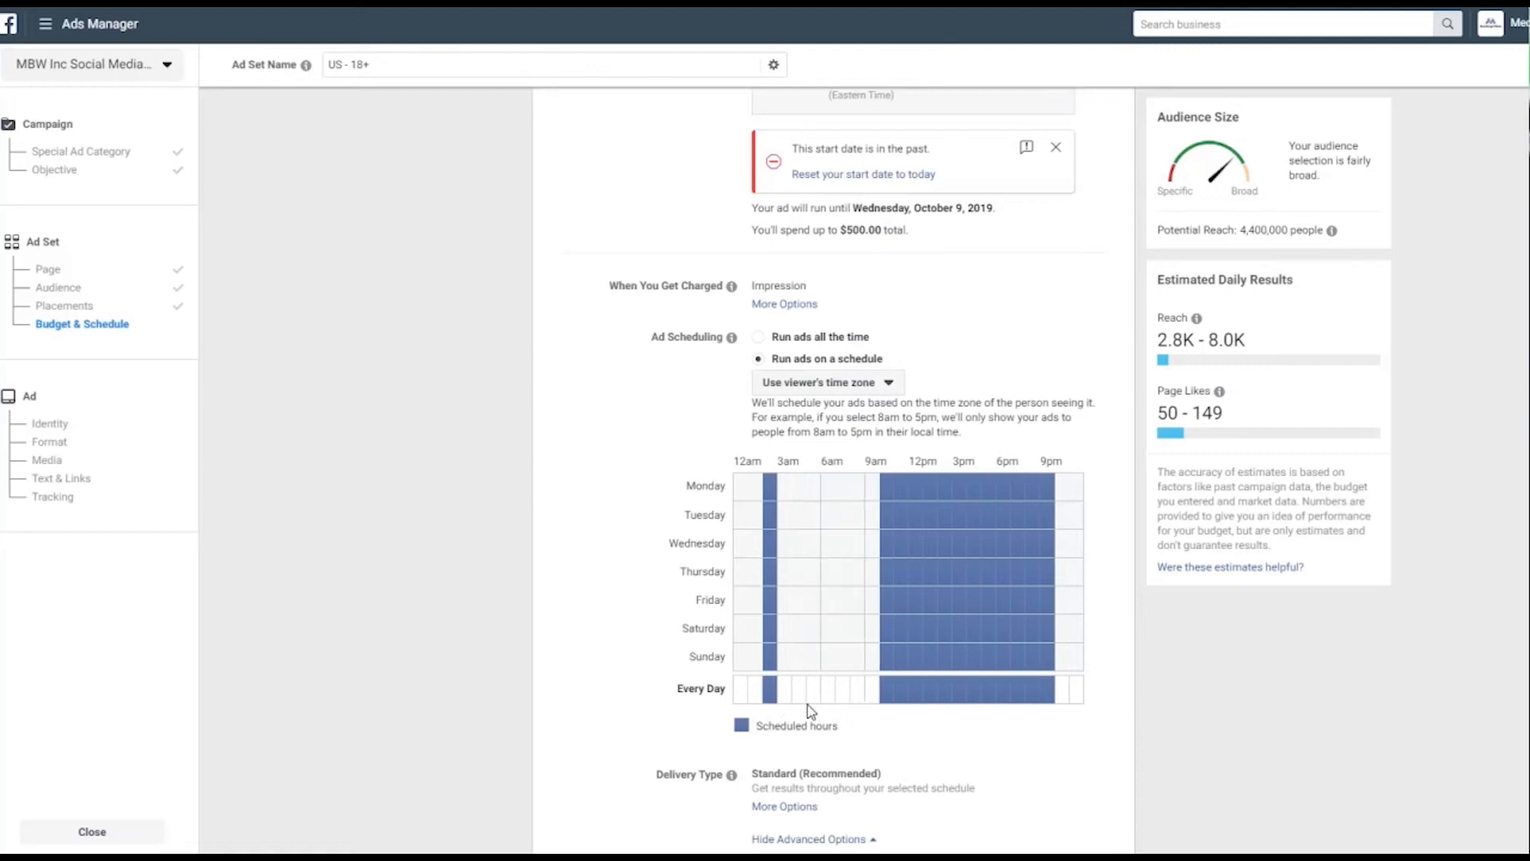
drag(858, 698, 830, 699)
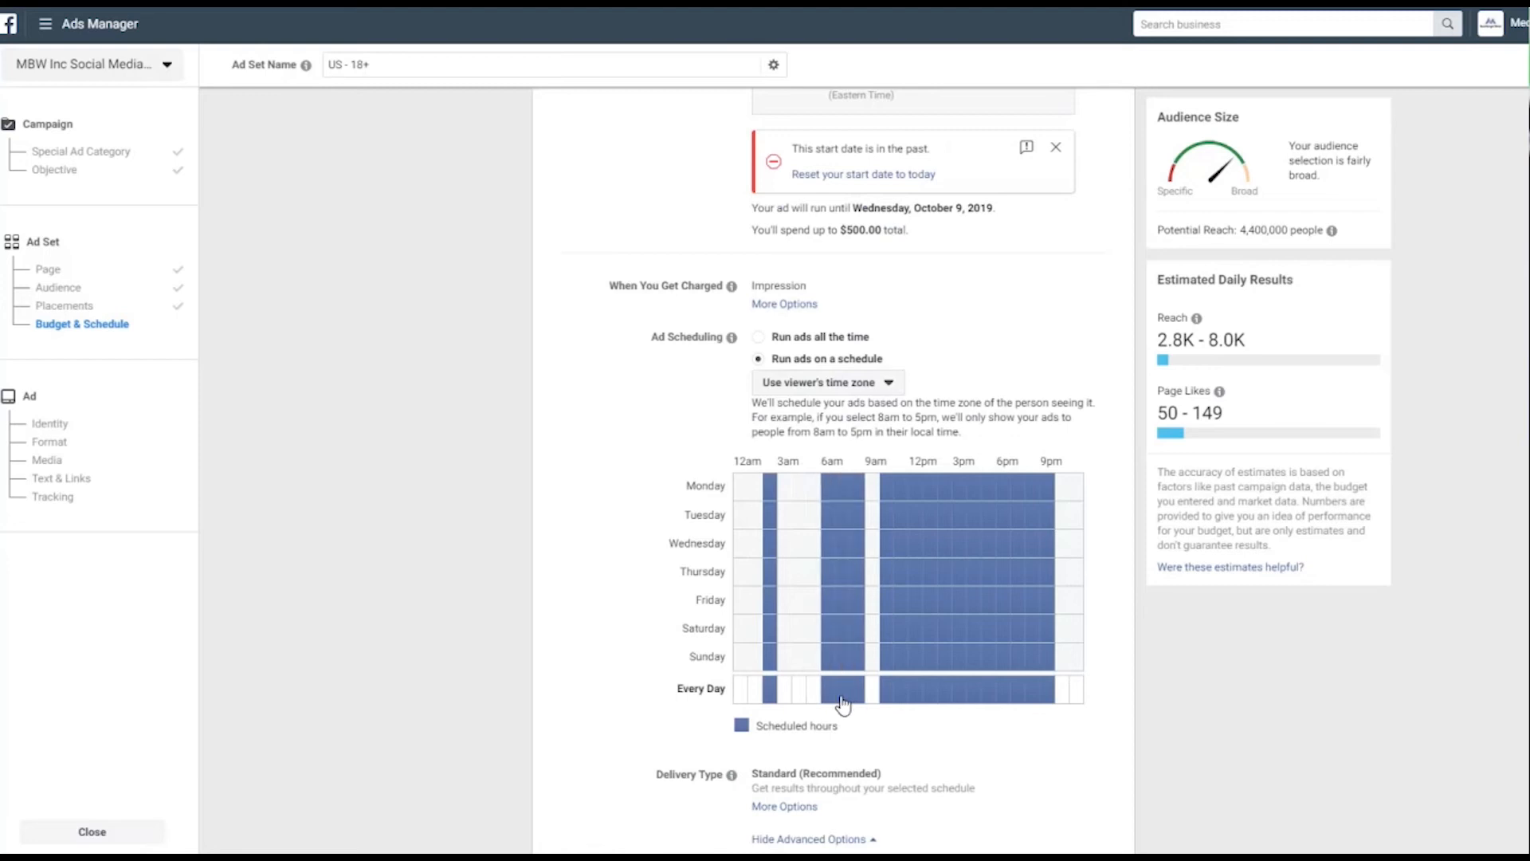
click(872, 698)
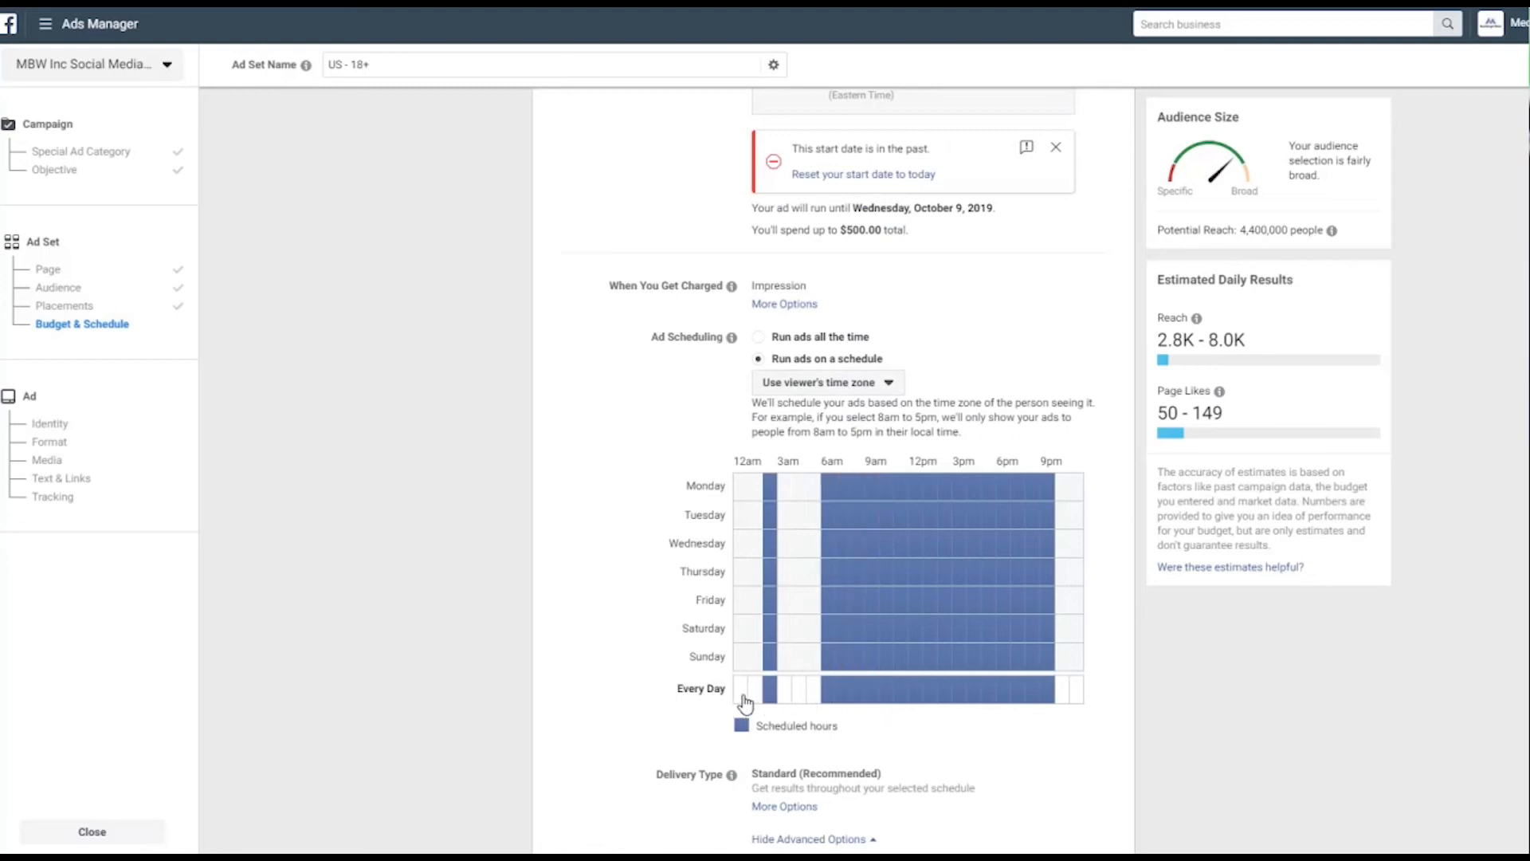
Add the 12 am, 1 am, 3 am and 4 am hours to the every-day ad schedule.
click(741, 698)
click(797, 694)
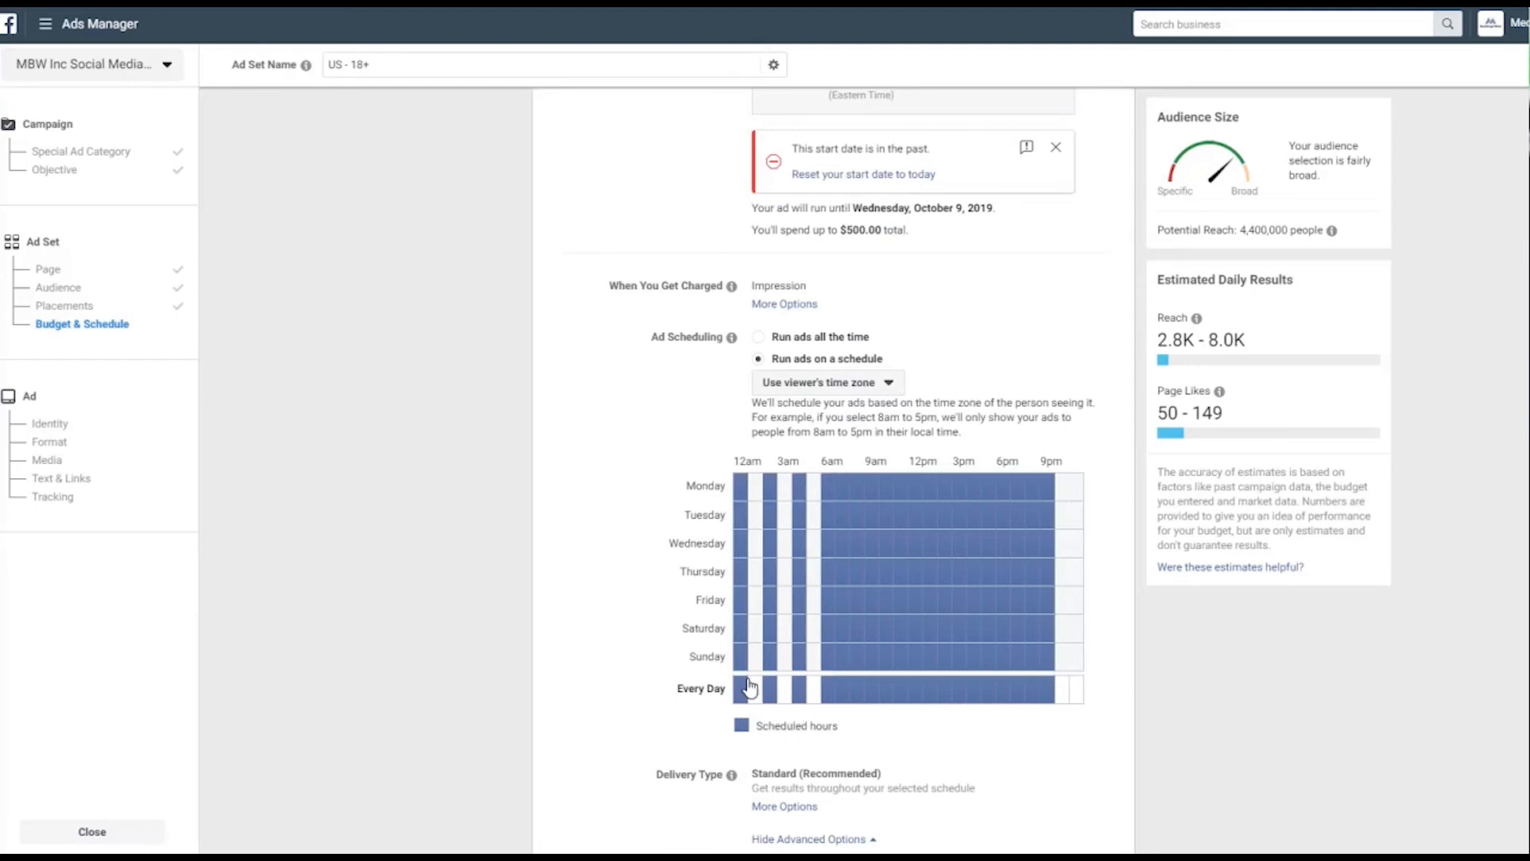
click(754, 690)
click(784, 693)
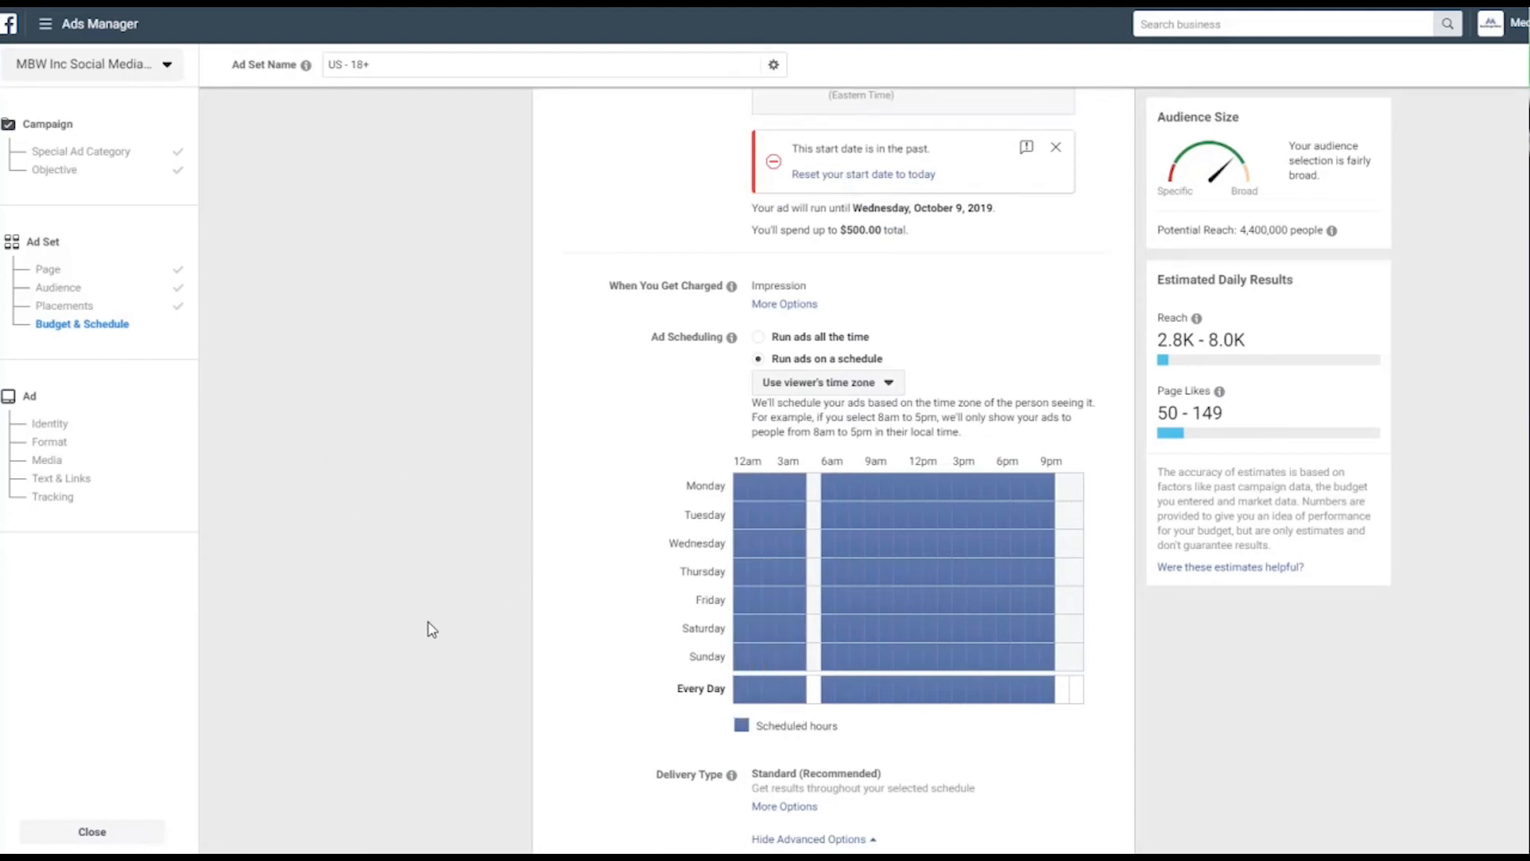
scroll(510, 628, down, 1)
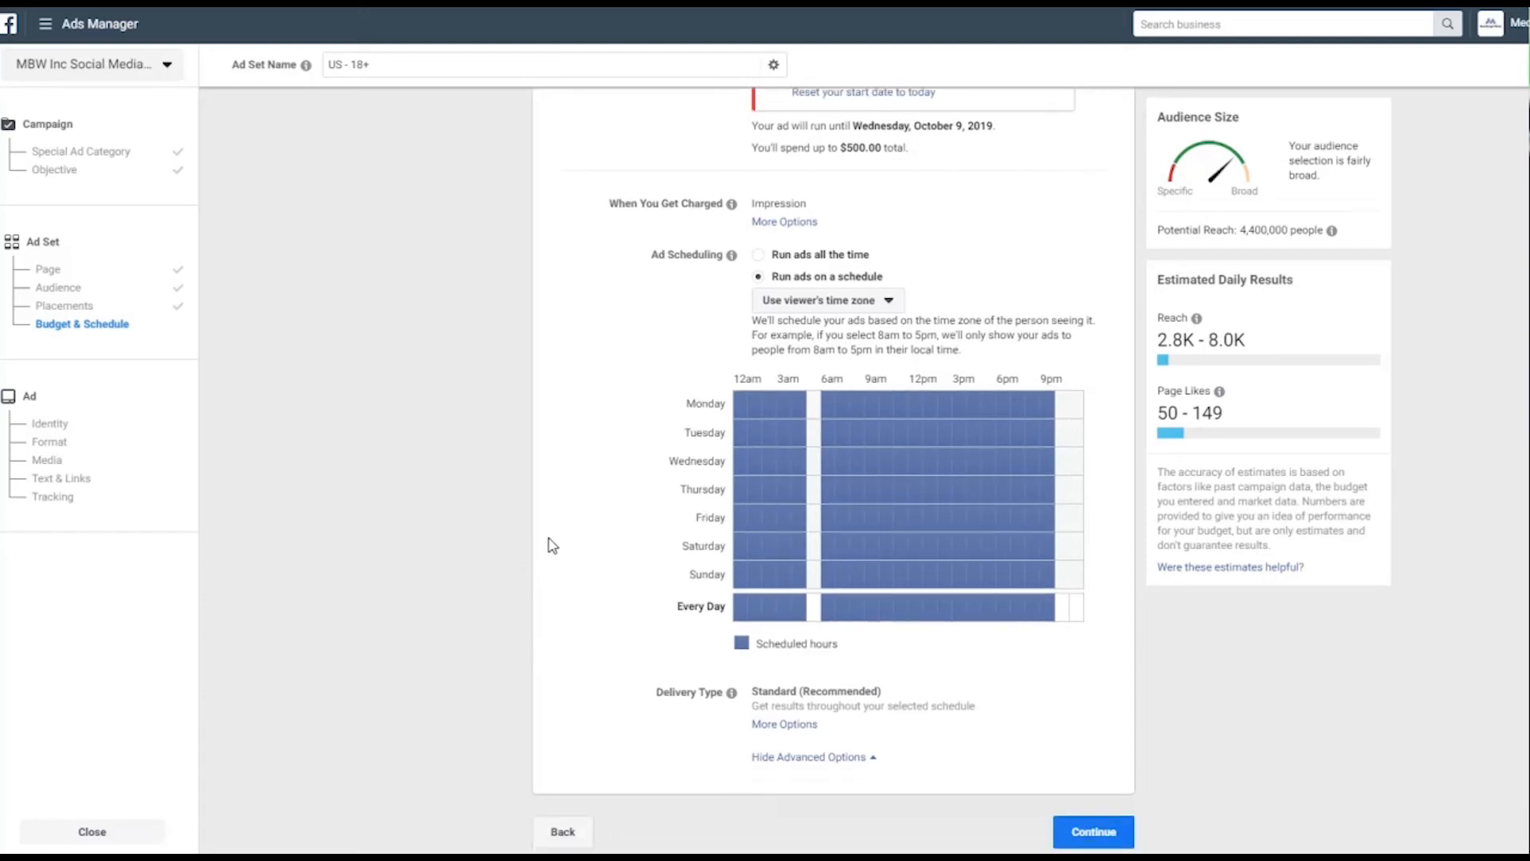
scroll(606, 622, up, 2)
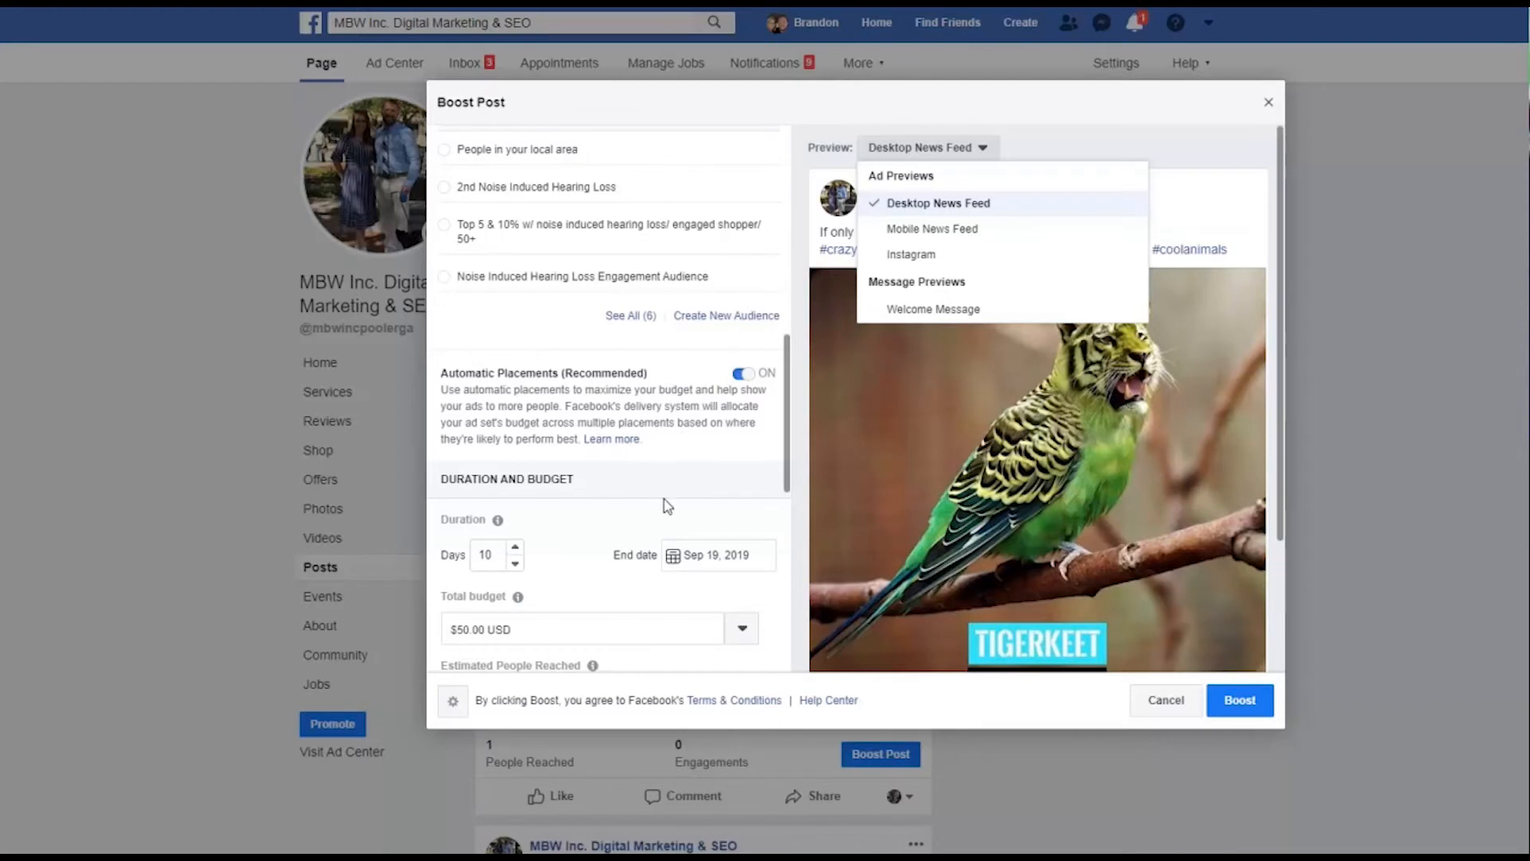
Switch to the Boost Post dialog and compare its duration, total budget and tracking options with the ad set's scheduling.
scroll(609, 478, down, 3)
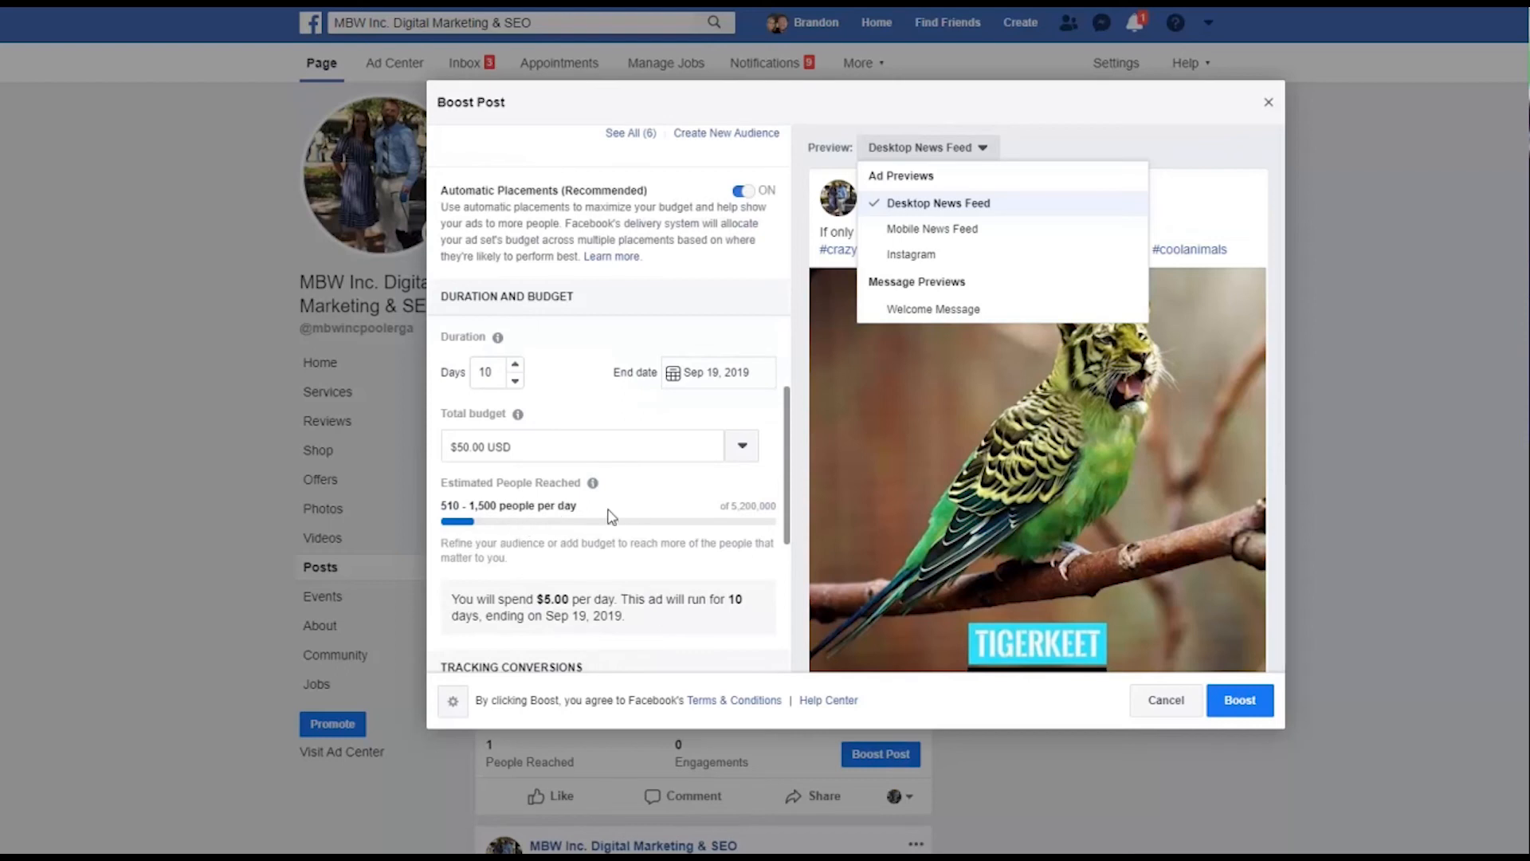
scroll(717, 536, down, 1)
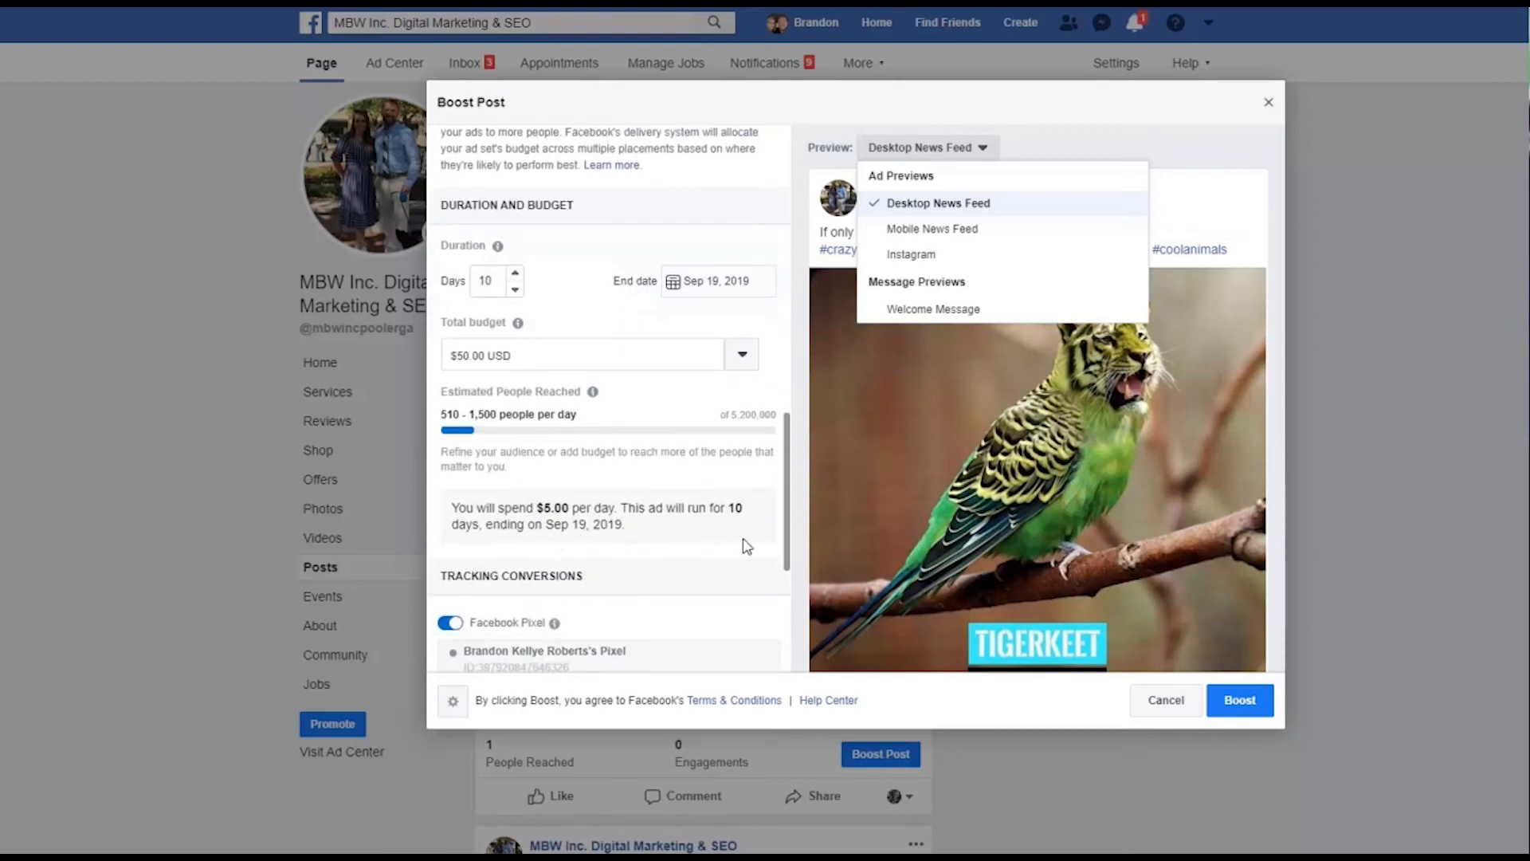
scroll(647, 533, up, 1)
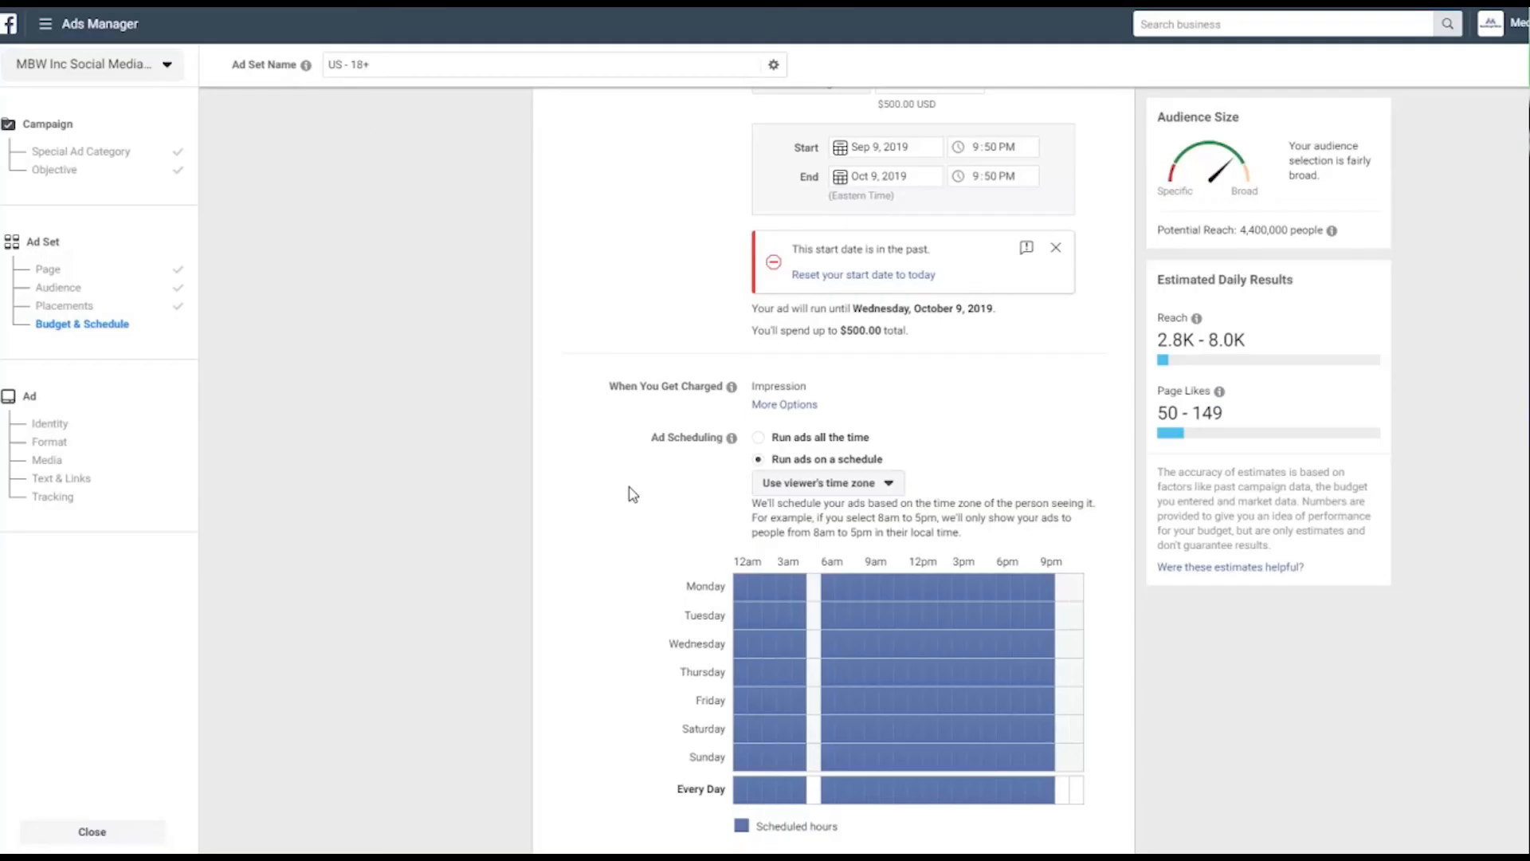
Return to Ads Manager, open the ad level and look over its identity, format, media, text and tracking sections.
scroll(626, 487, down, 3)
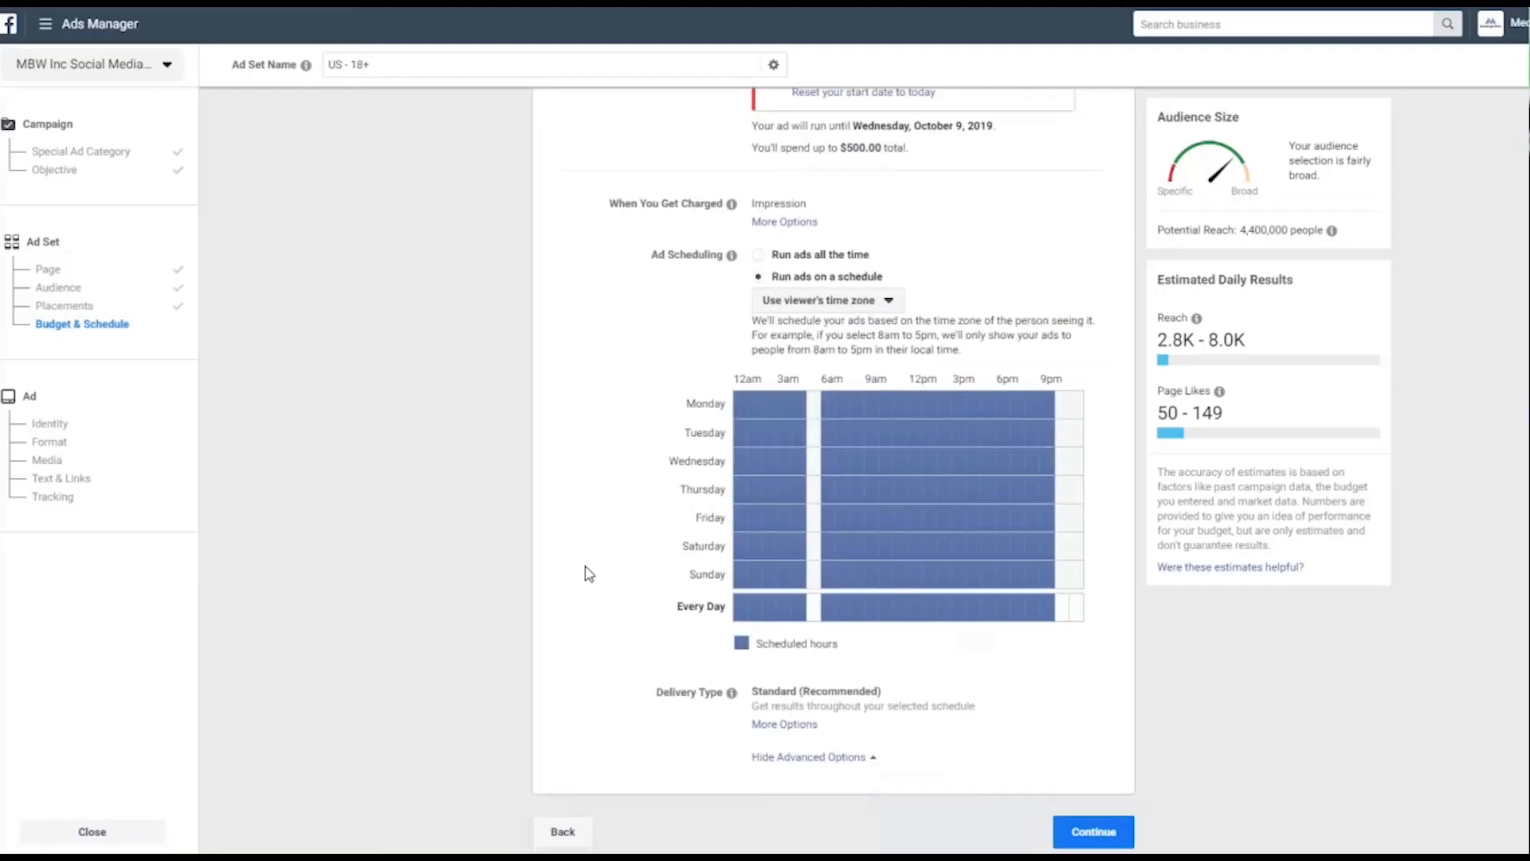
click(89, 401)
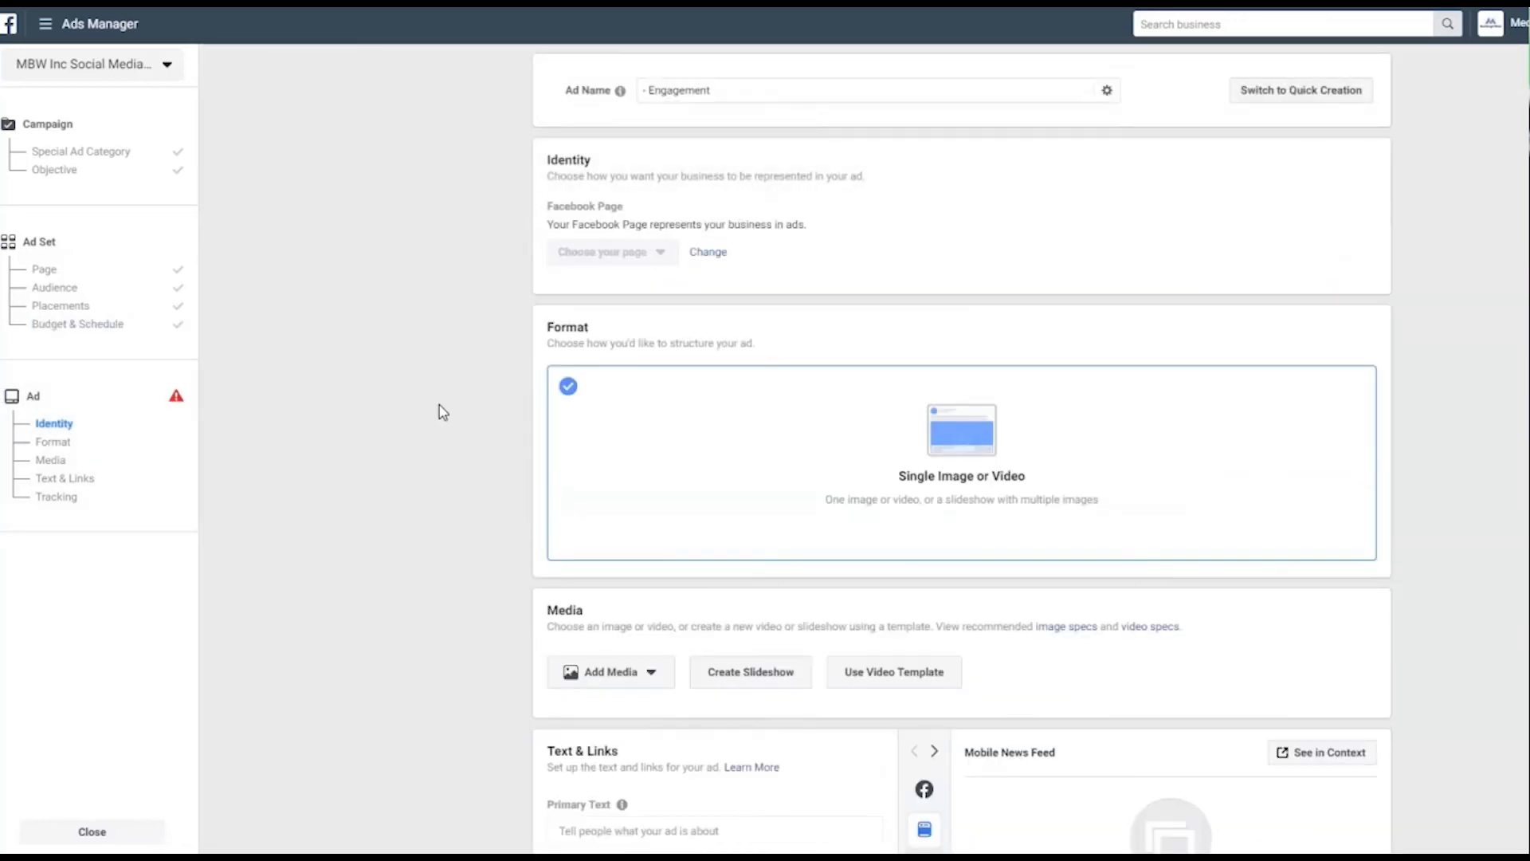
scroll(443, 458, down, 1)
scroll(451, 423, down, 4)
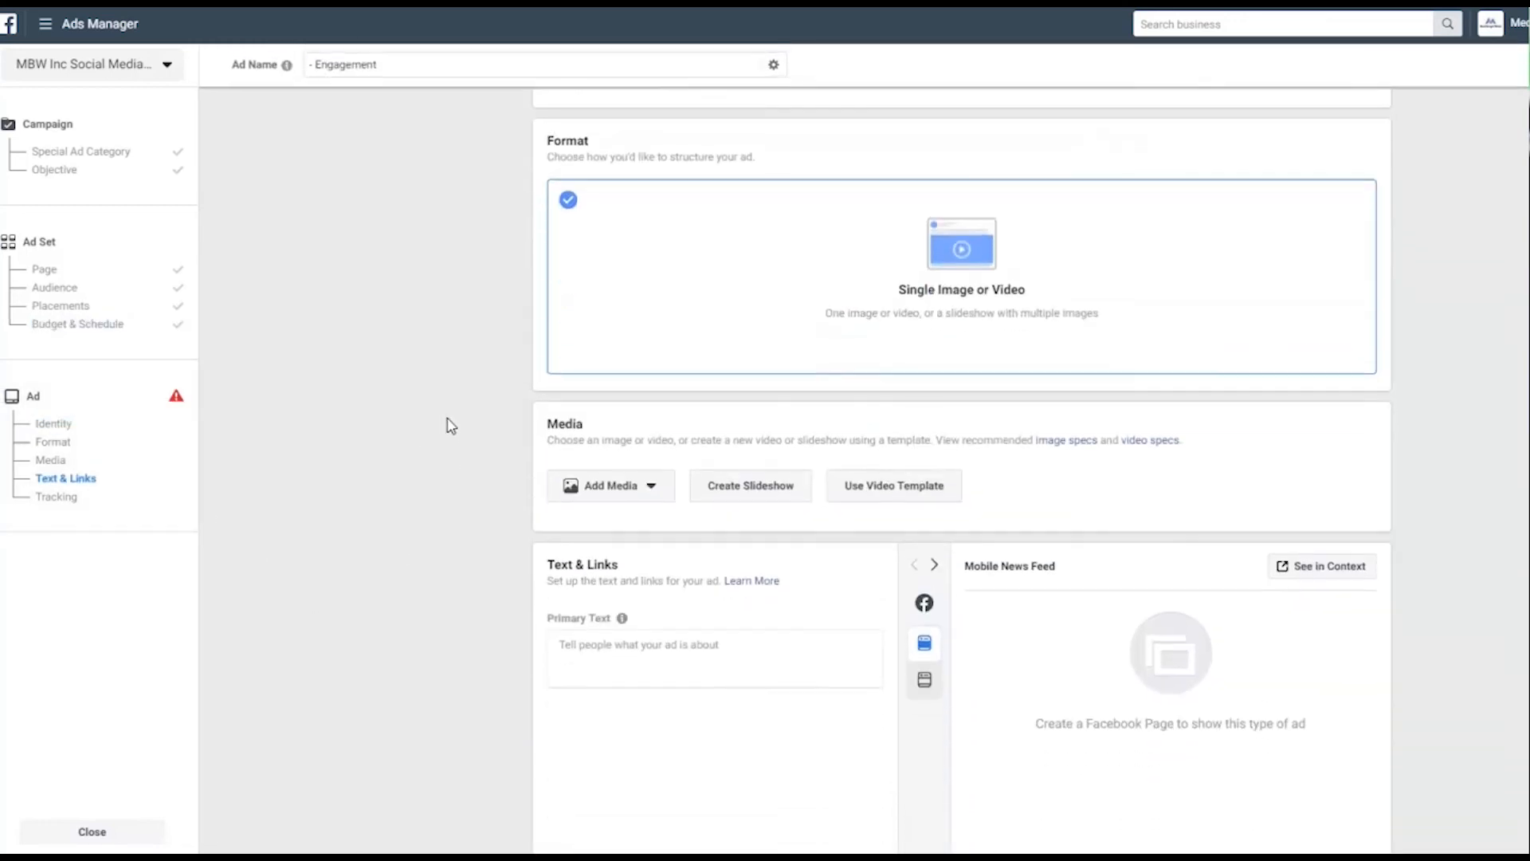
scroll(473, 450, down, 1)
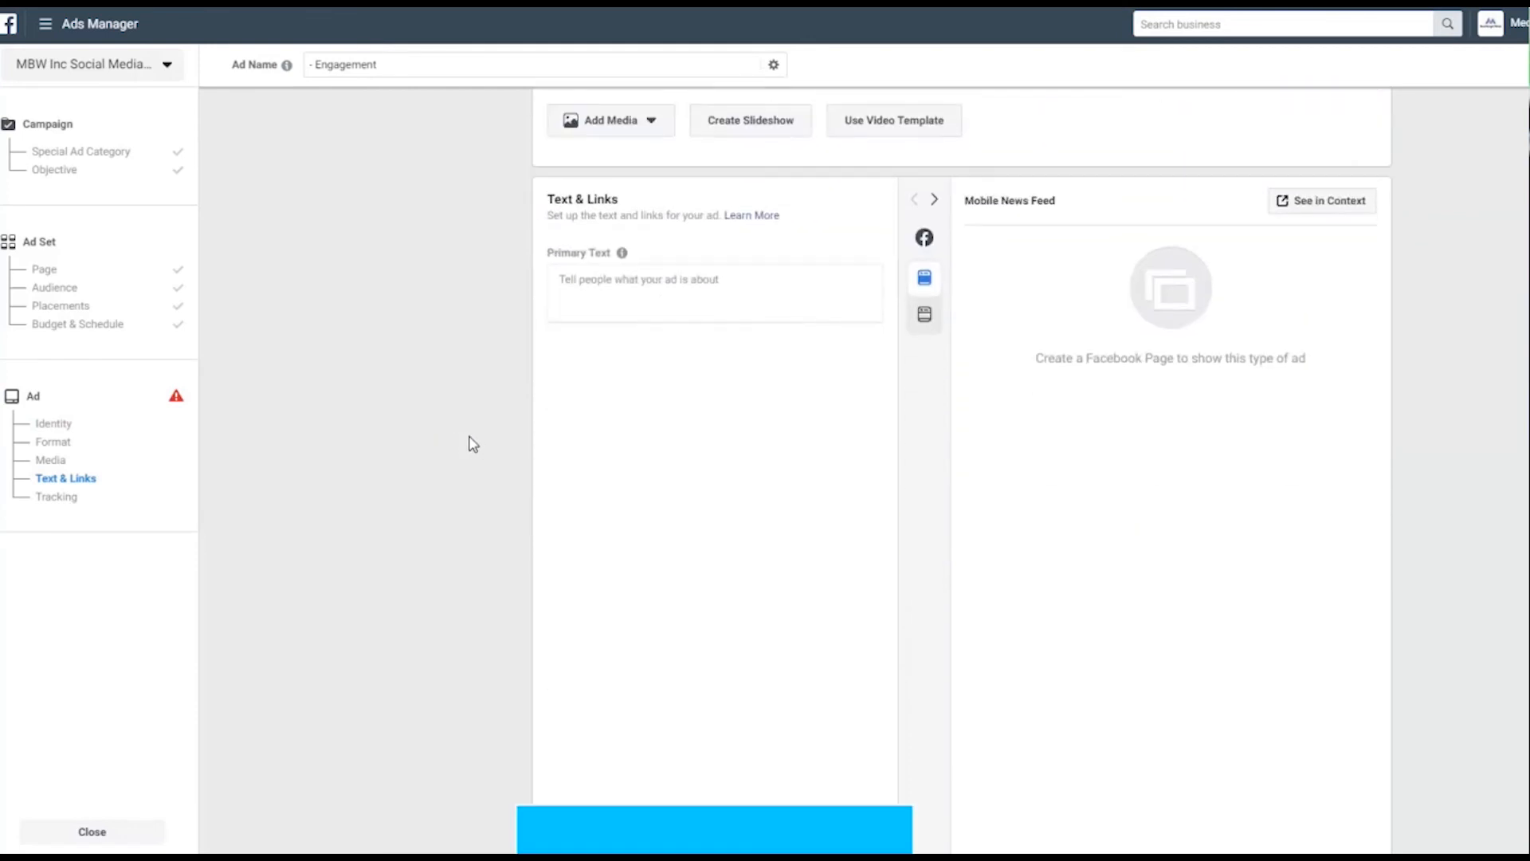
scroll(468, 446, down, 1)
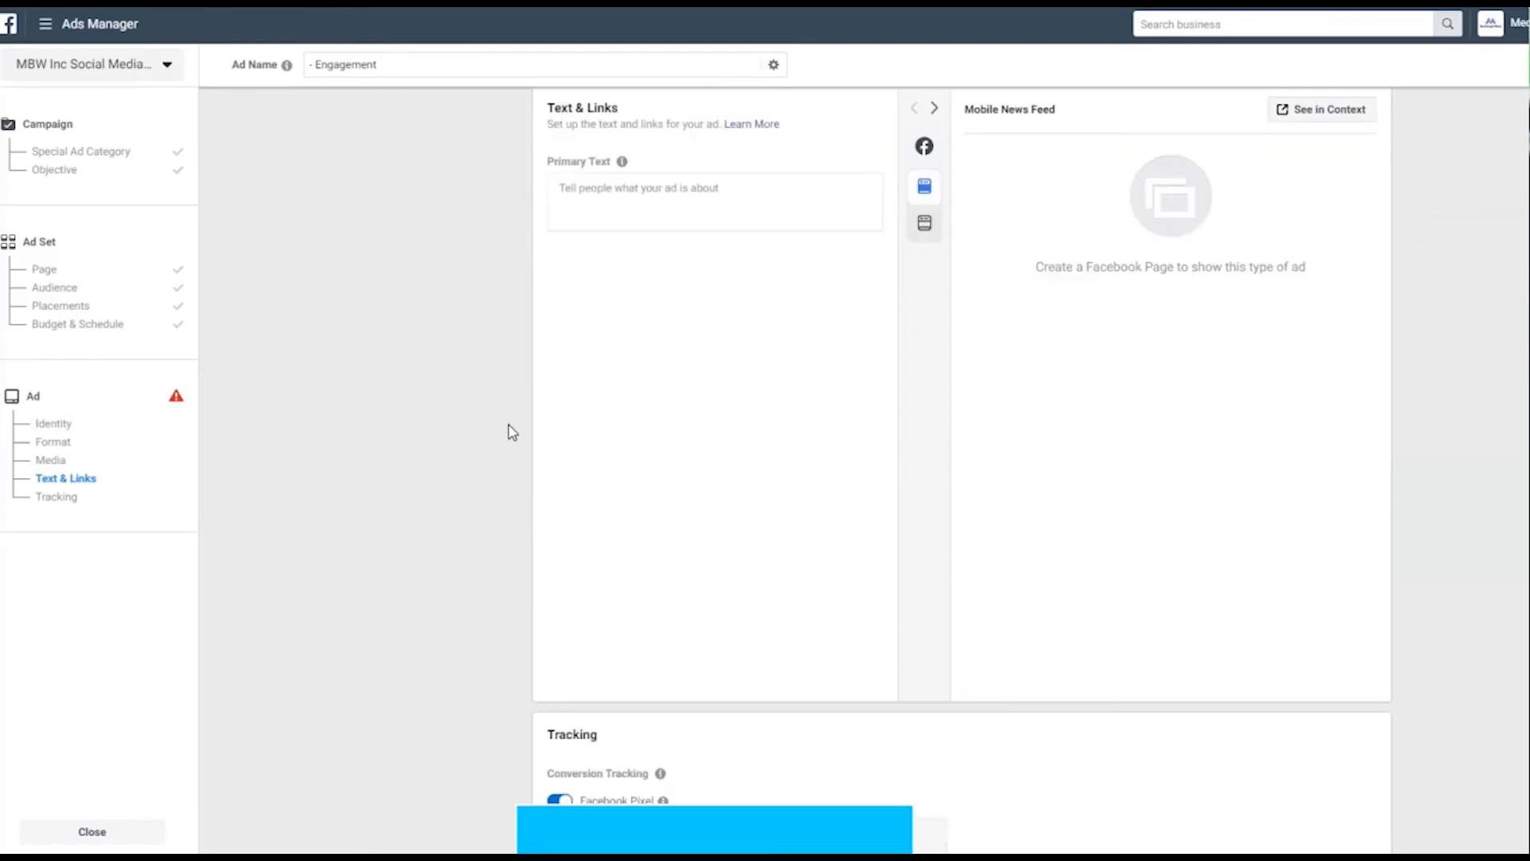
scroll(513, 437, up, 1)
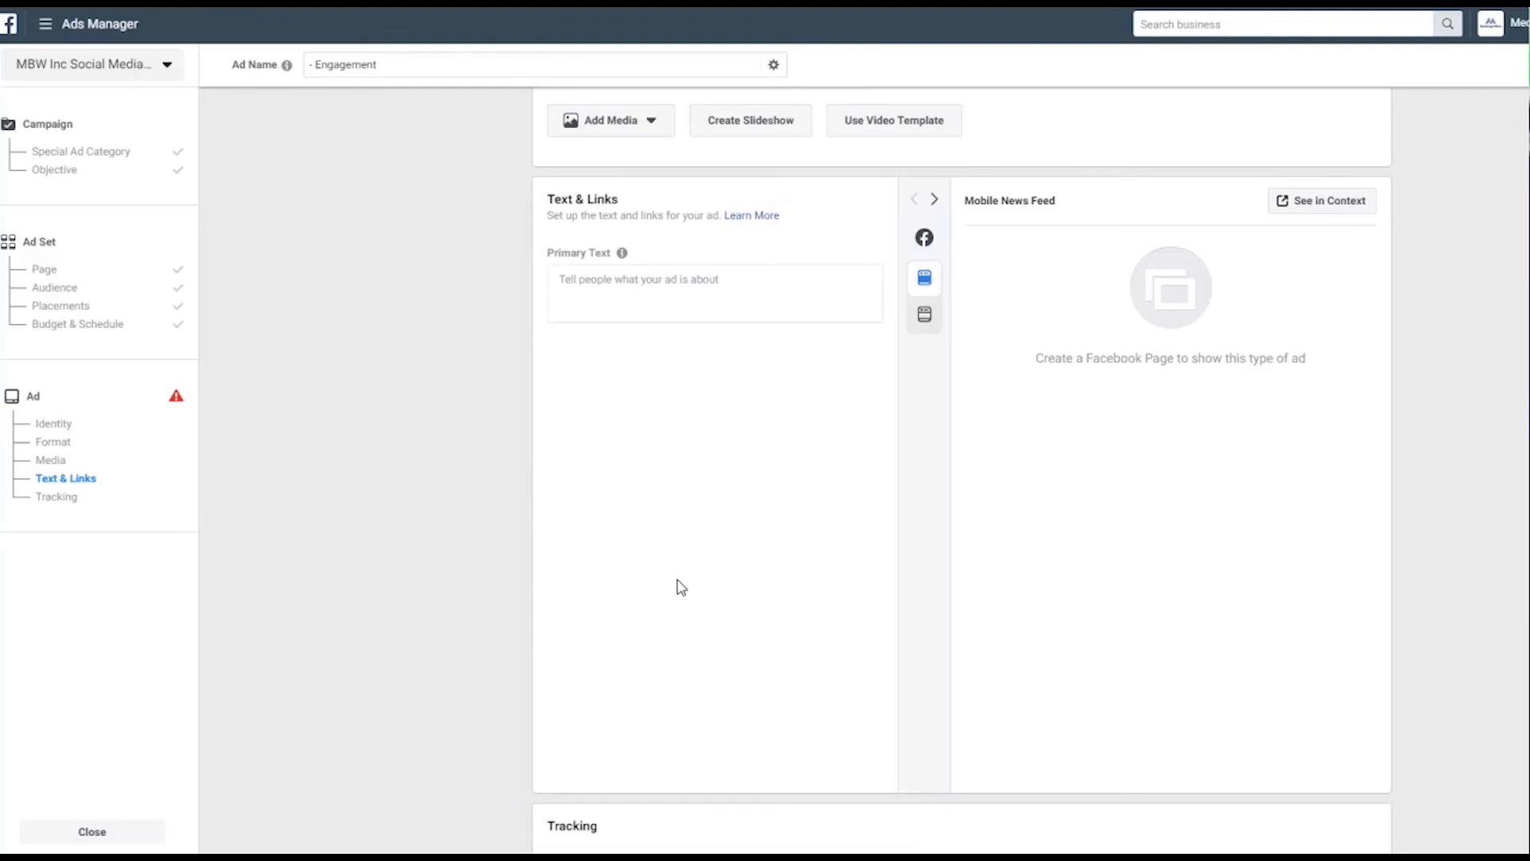
Examine the ad's Primary Text field and the choices for adding an image or video, leaving both unfilled.
scroll(673, 611, up, 1)
click(652, 390)
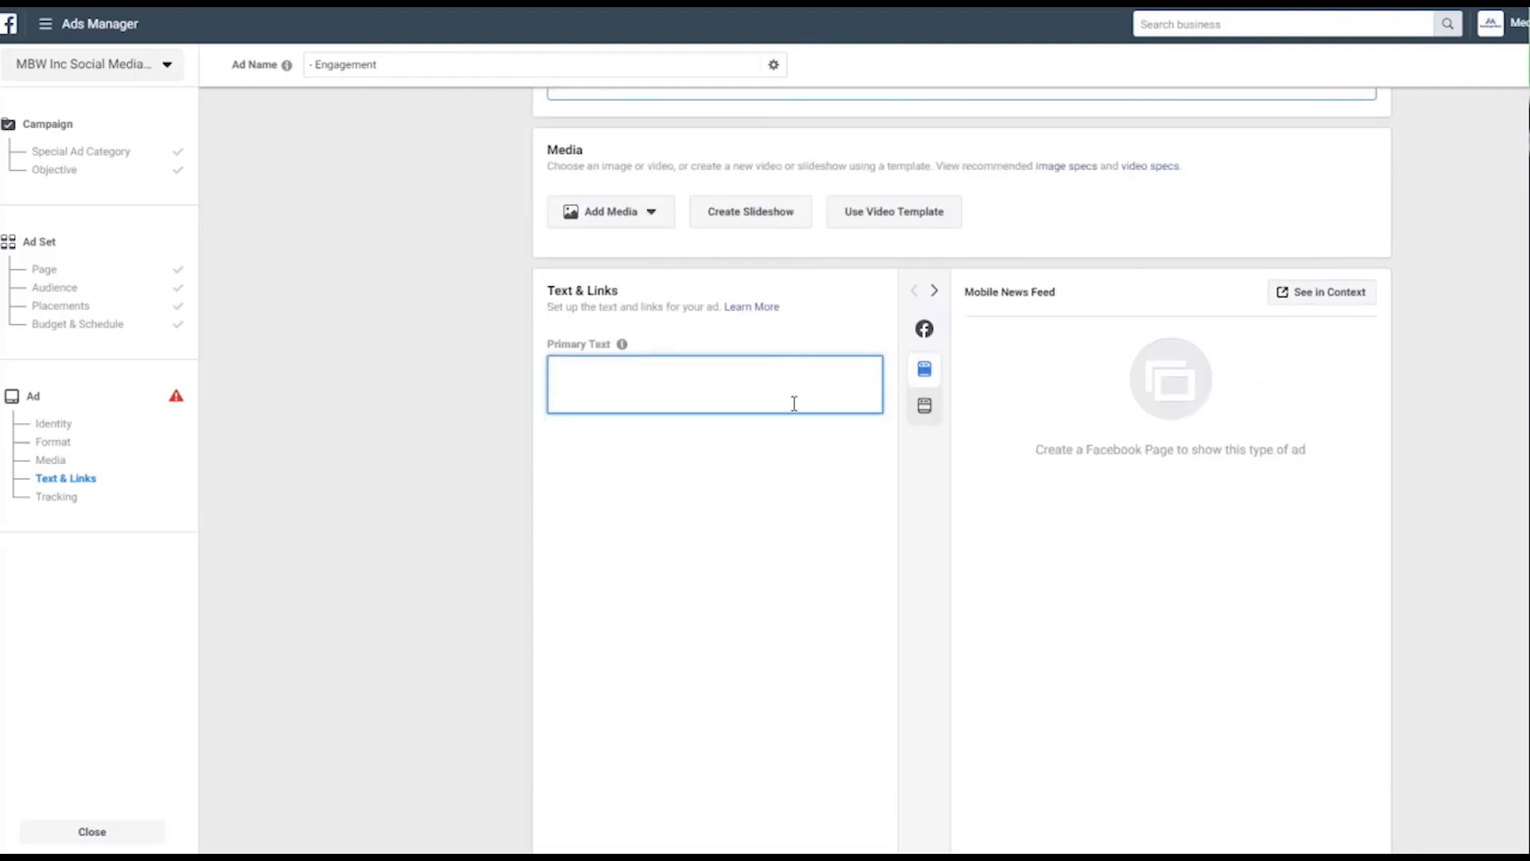
scroll(778, 348, up, 4)
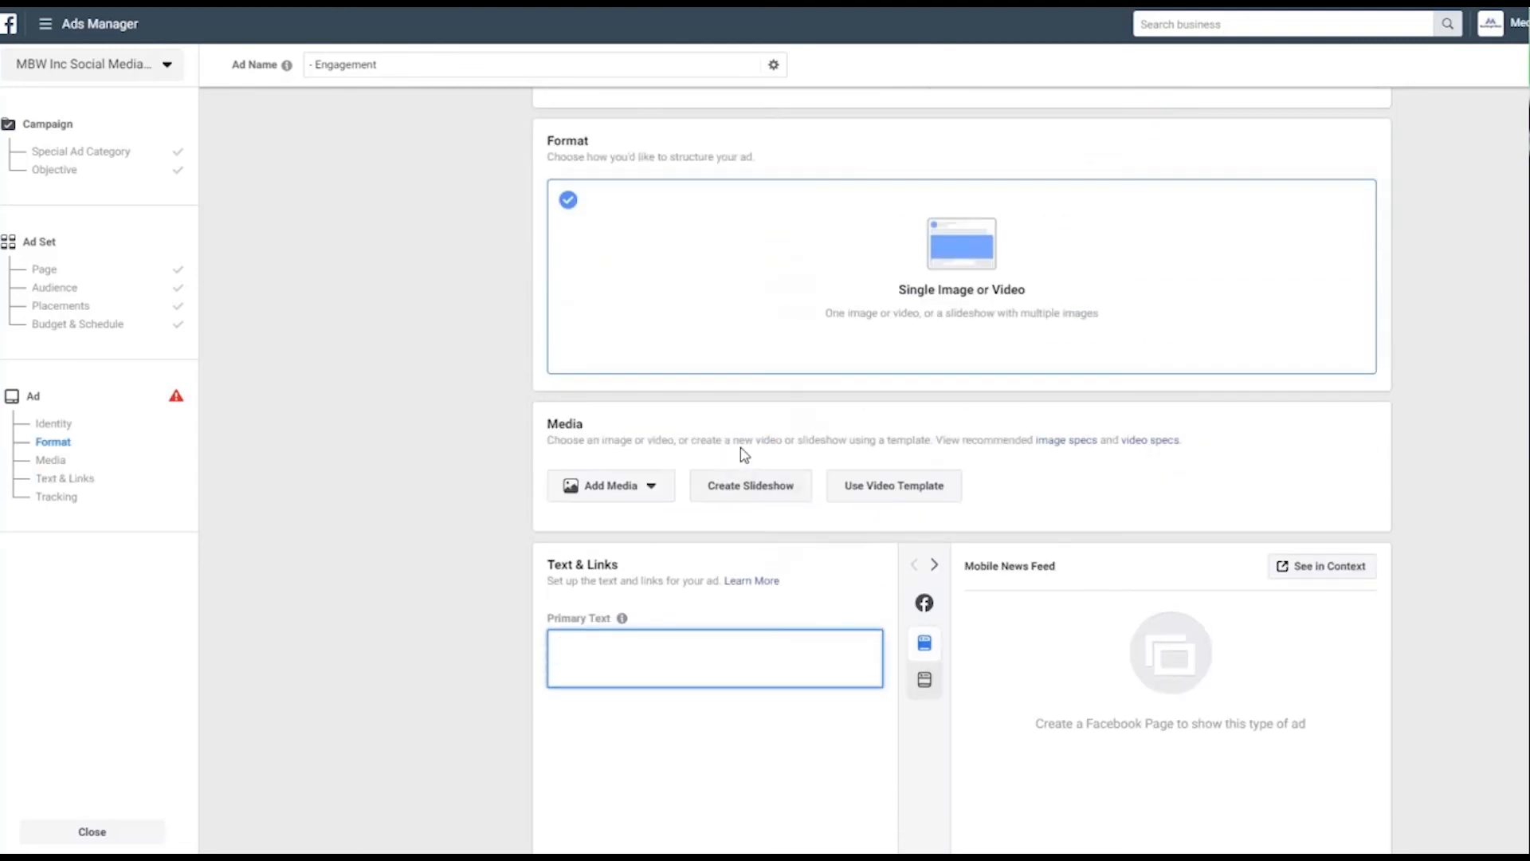
click(644, 574)
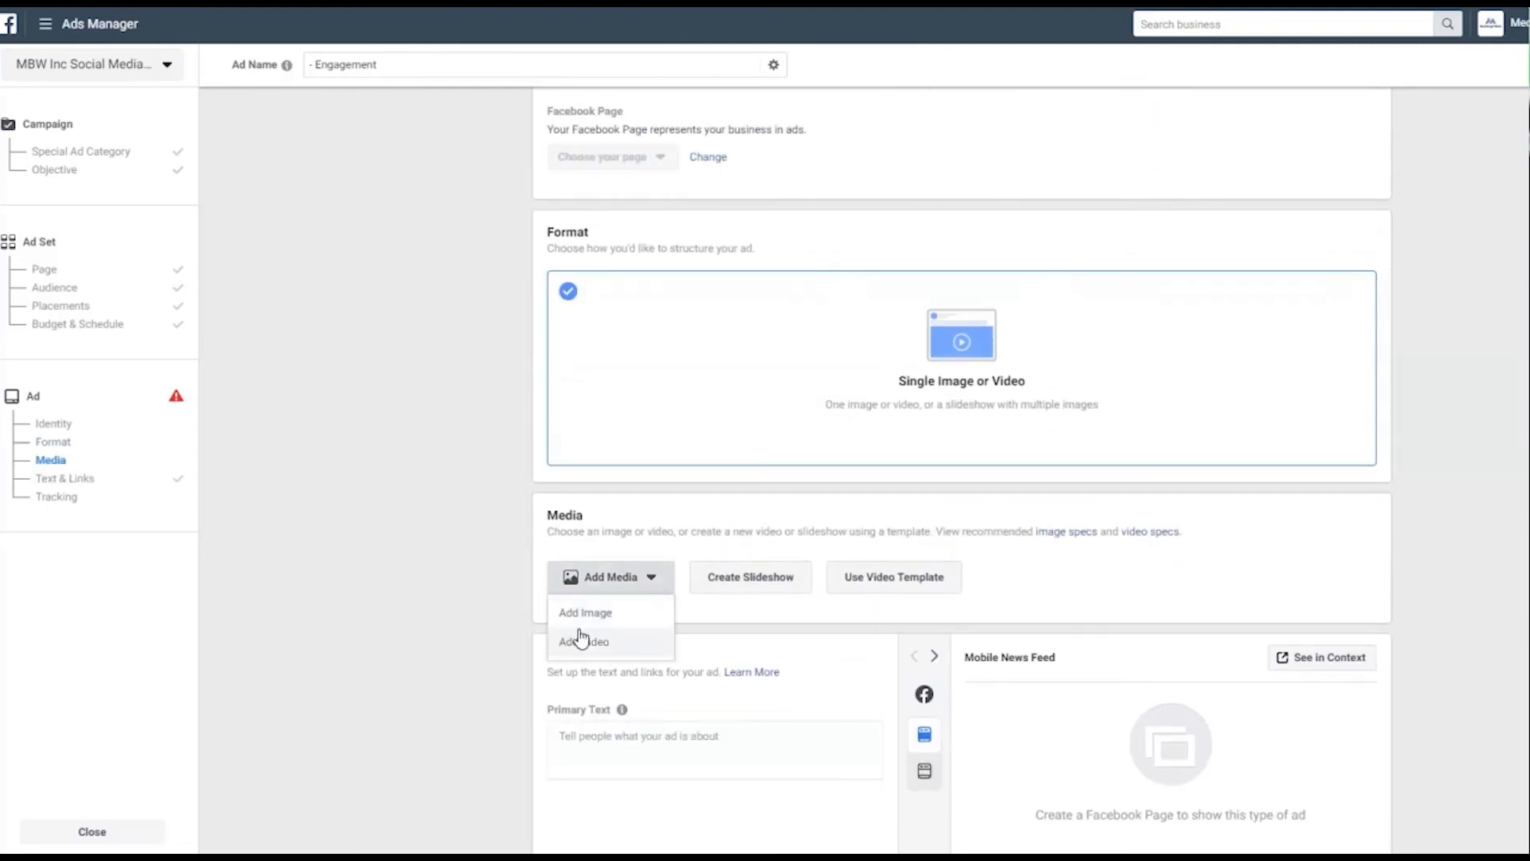
click(584, 640)
click(1103, 628)
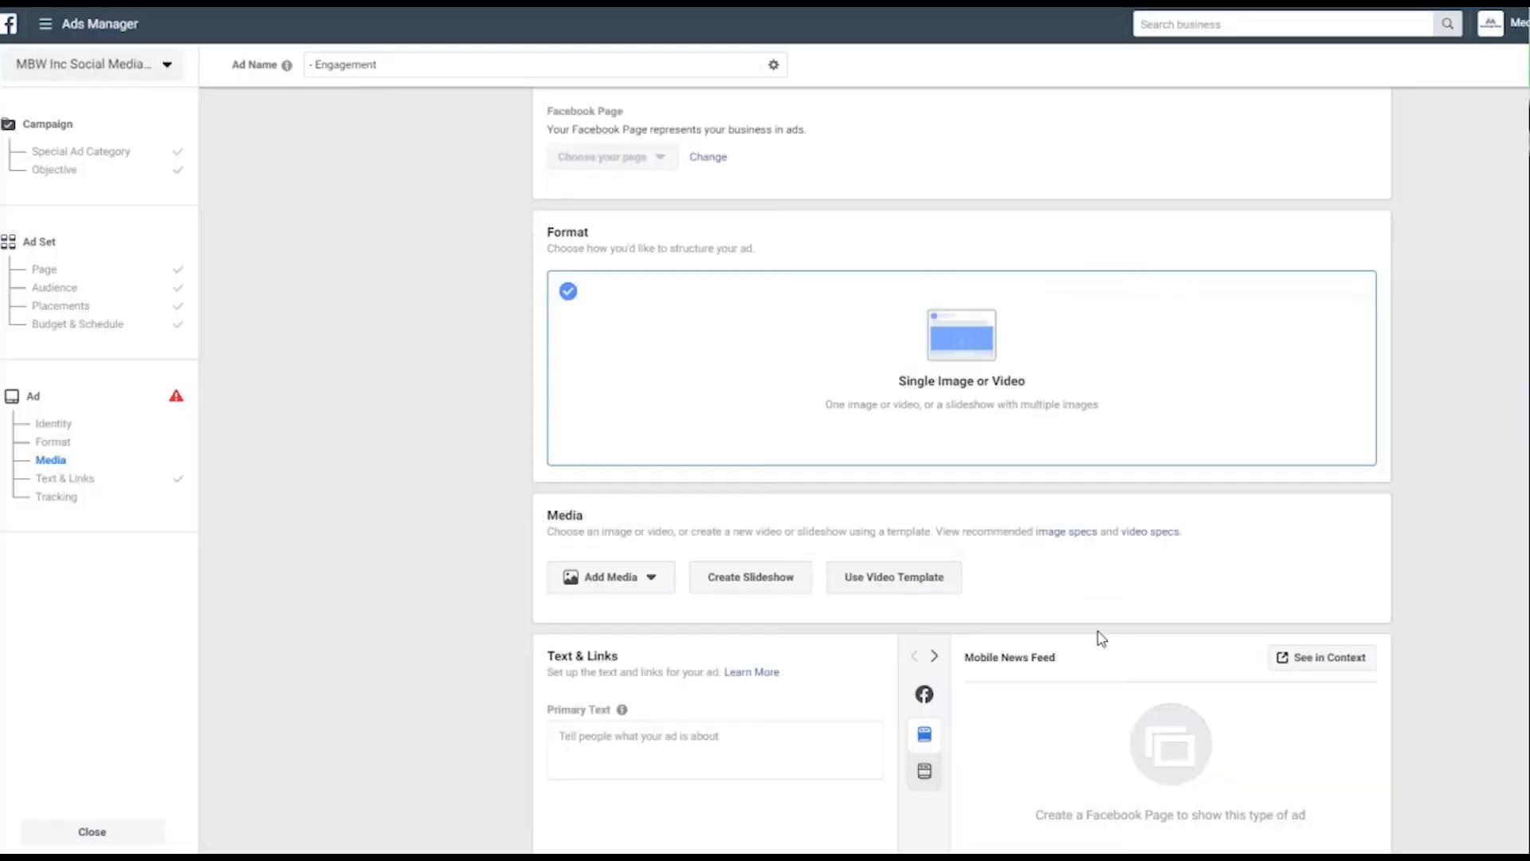